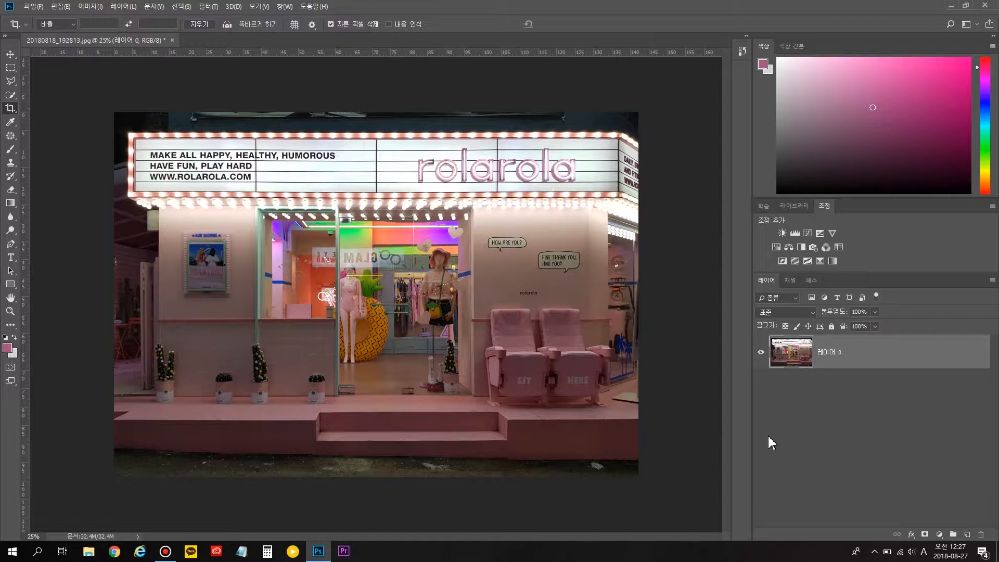
Duplicate the photo layer and add a Hue/Saturation adjustment layer above it with hue -13 and saturation 30
key("ctrl+j")
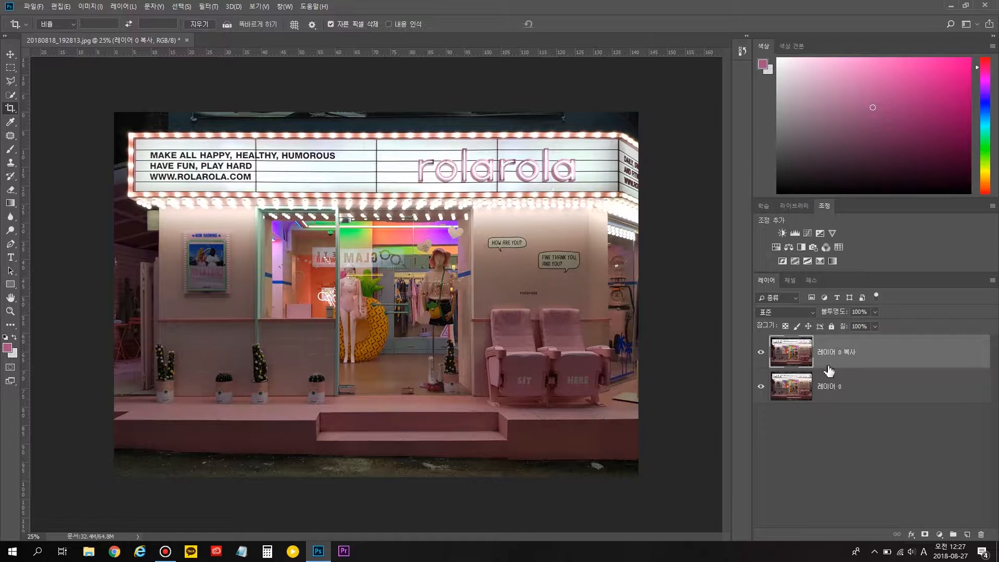
left_click(776, 248)
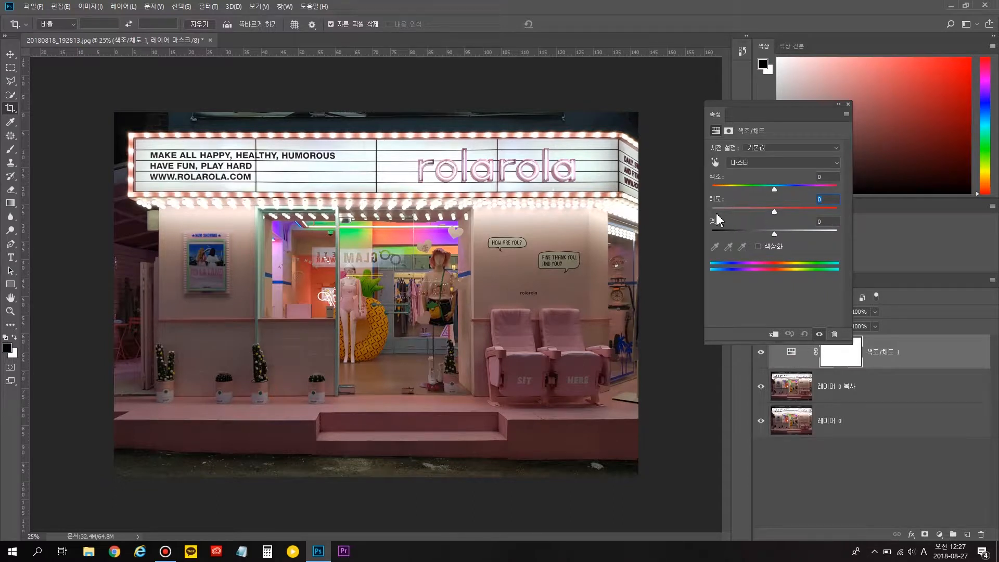
type("30")
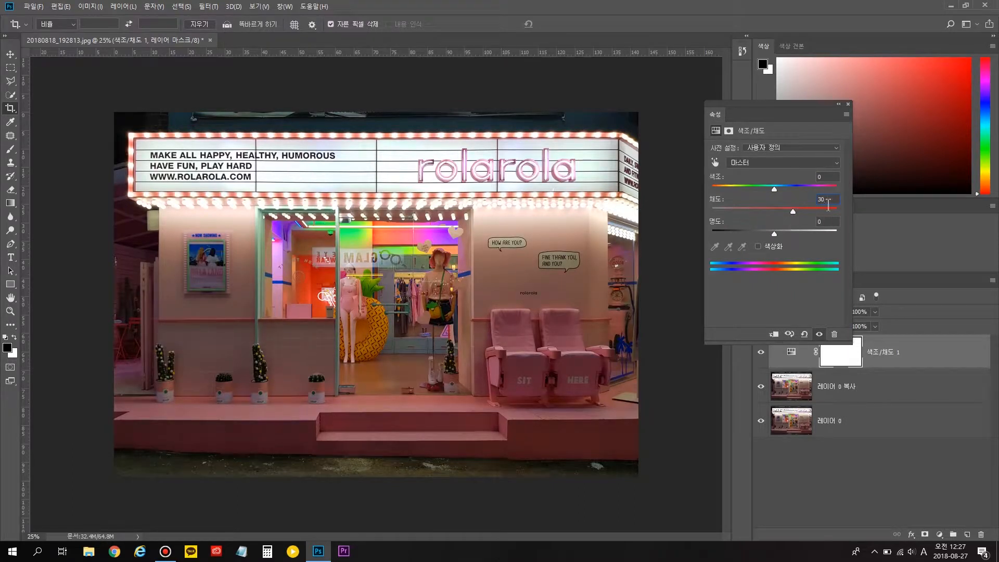
left_click_drag(829, 202, 756, 205)
type("40")
left_click_drag(837, 200, 704, 198)
type("30")
left_click_drag(776, 189, 767, 196)
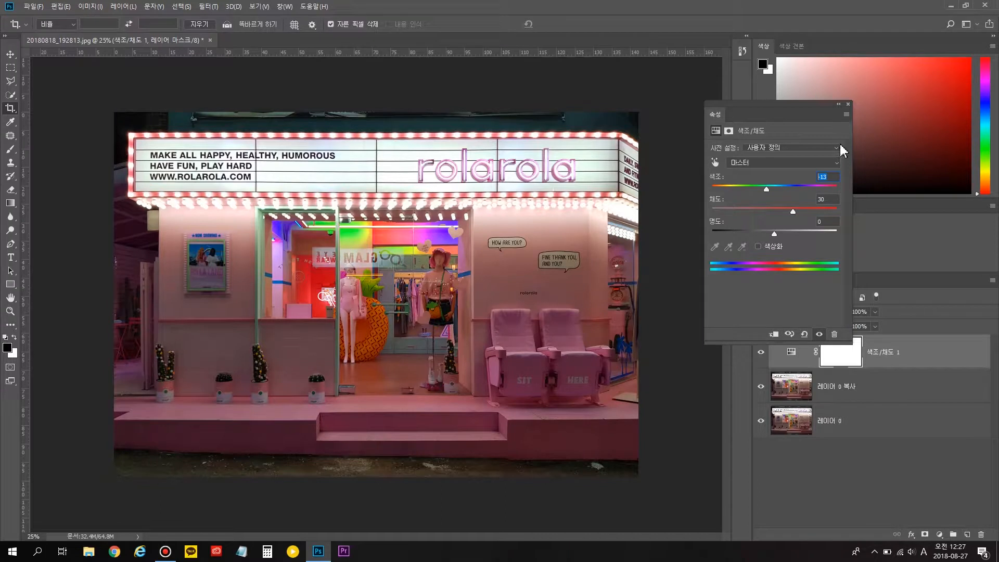
left_click(849, 104)
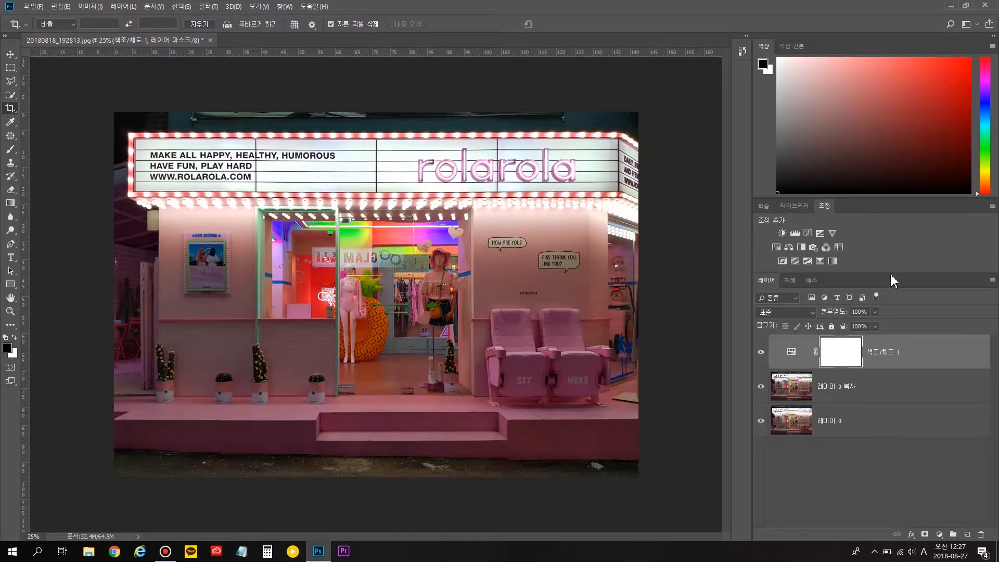
Add a Brightness/Contrast adjustment layer with brightness 20 and contrast 15
left_click(782, 233)
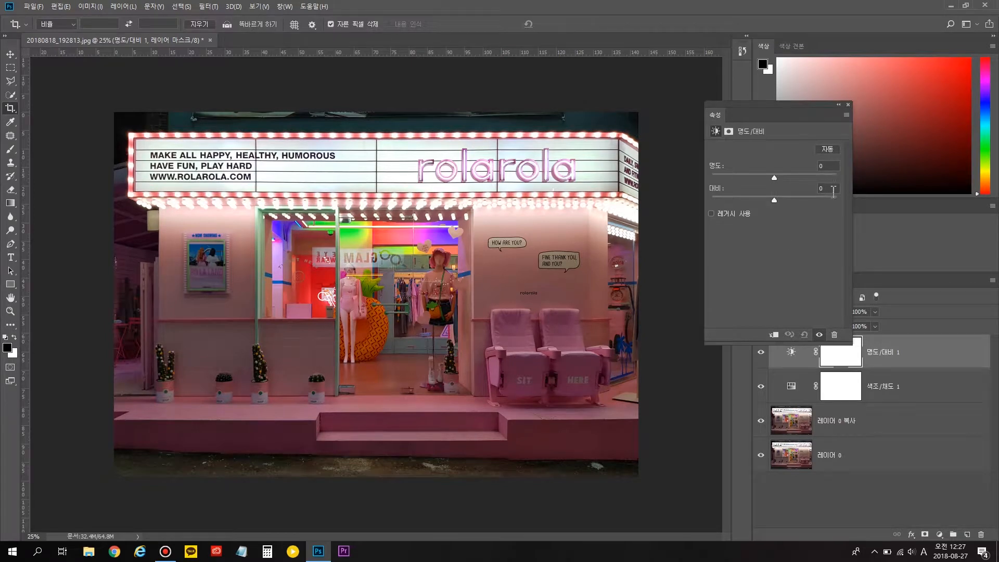
type("20")
left_click(823, 188)
type("15")
left_click(849, 105)
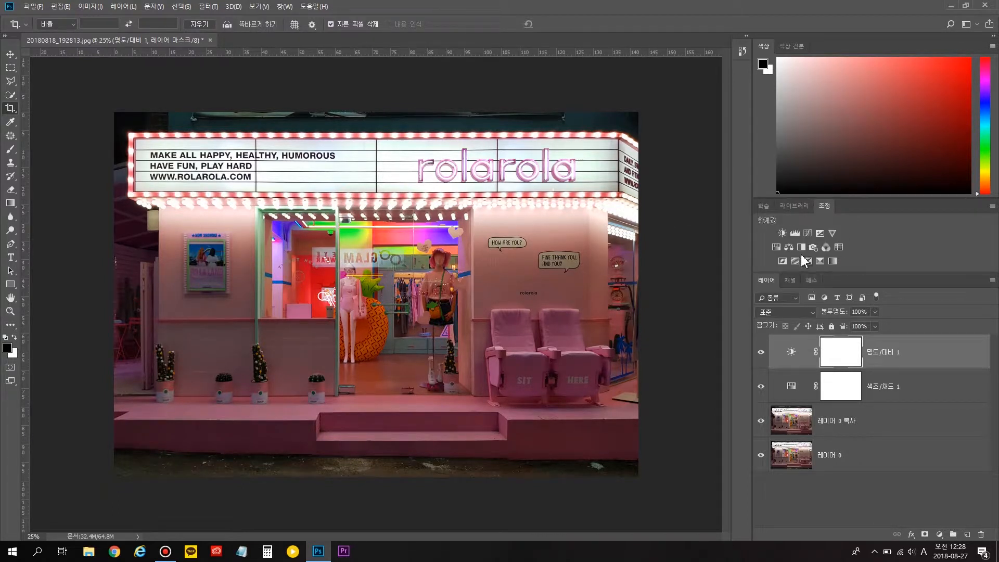
Compare the storefront with and without the two adjustment layers, temporarily marking its lower and middle areas with rectangular selections
key("m")
left_click_drag(110, 307, 646, 465)
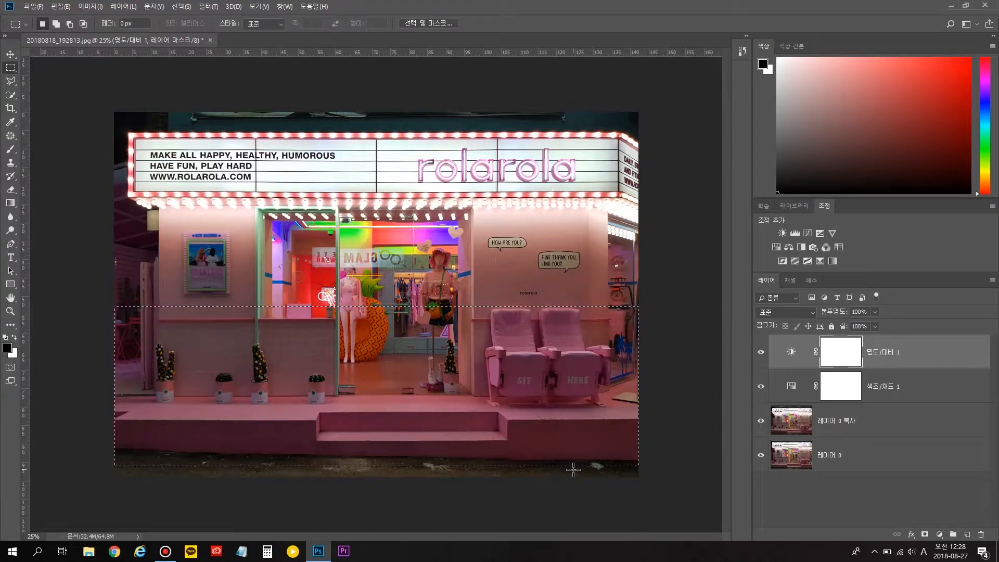
left_click(761, 352)
left_click(761, 388)
left_click(762, 386)
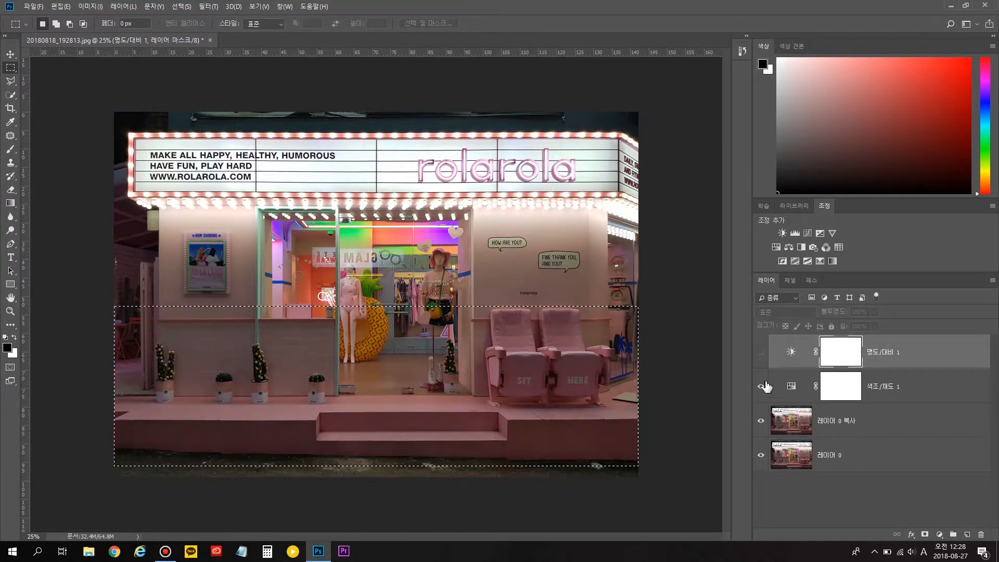
left_click(762, 353)
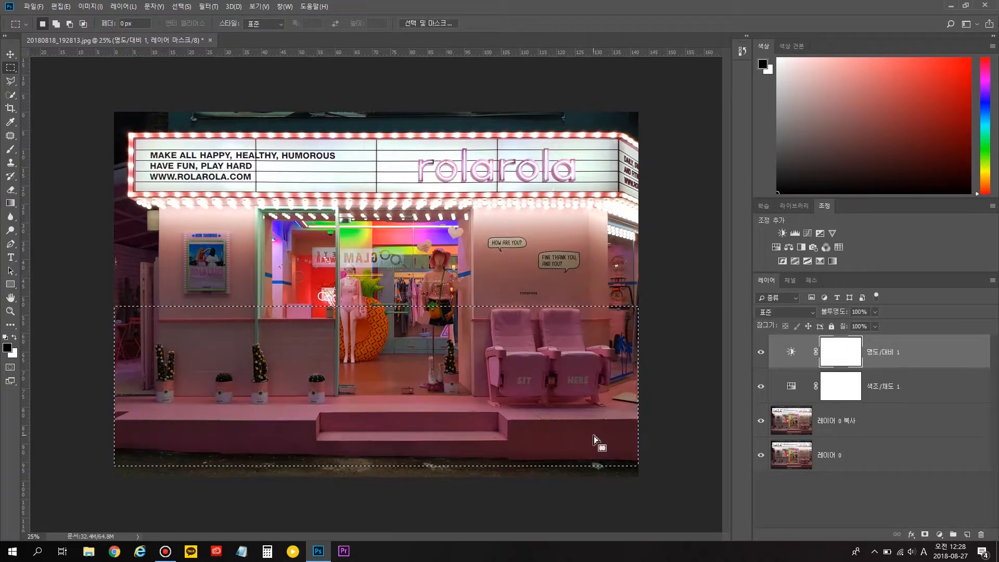
left_click(593, 430)
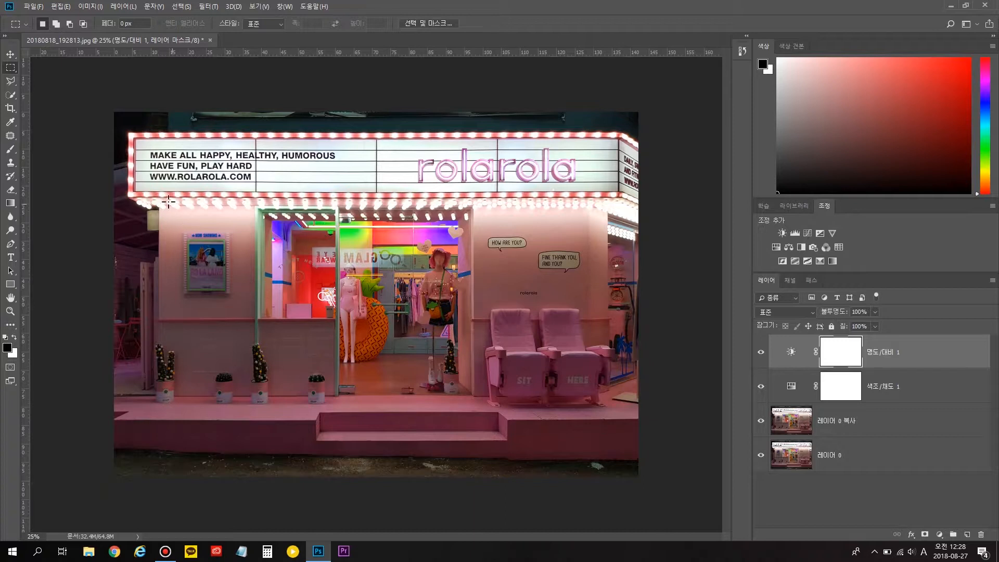
left_click_drag(105, 191, 692, 294)
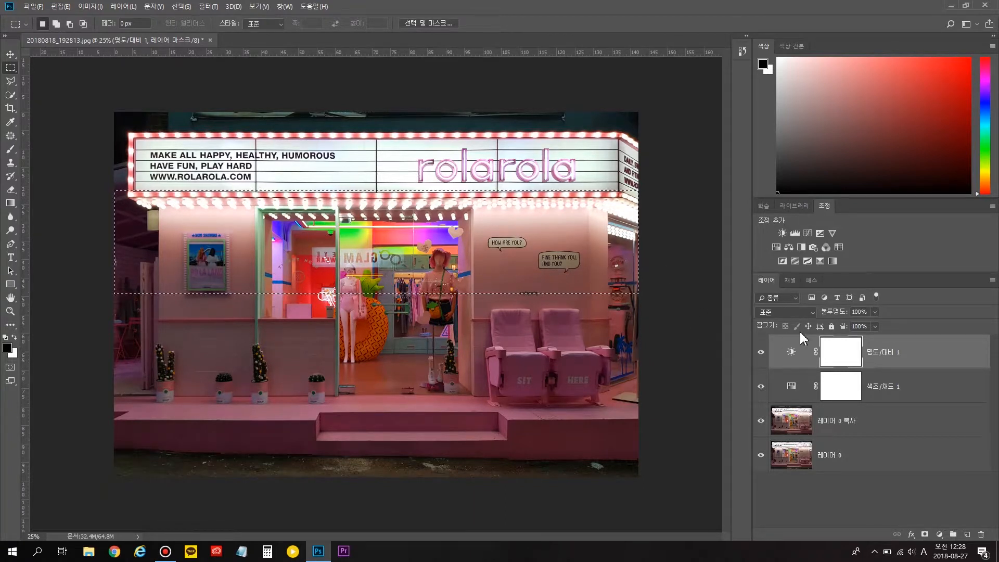
key("ctrl+d")
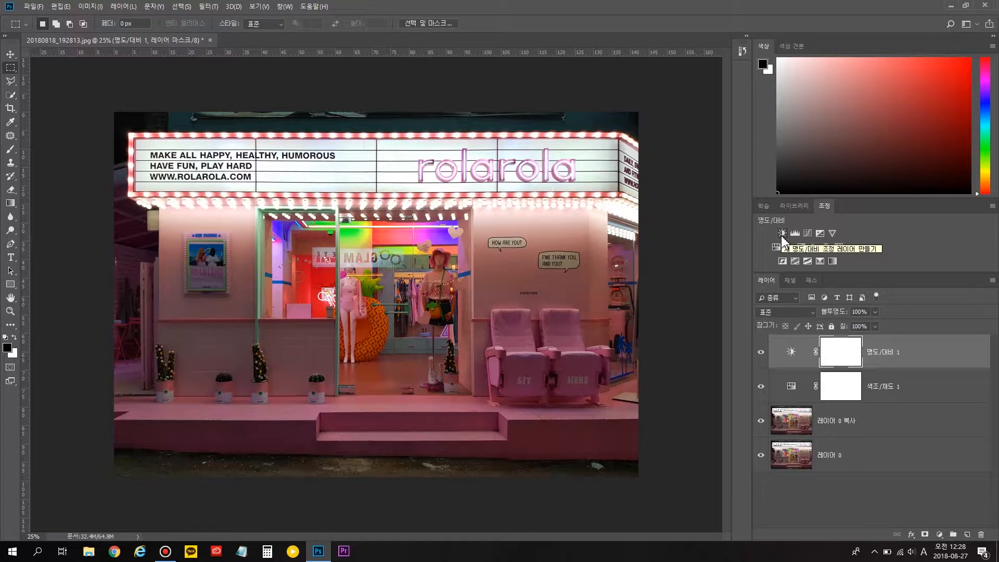
Add a second Brightness/Contrast adjustment layer with brightness -30 and contrast 10
left_click(782, 233)
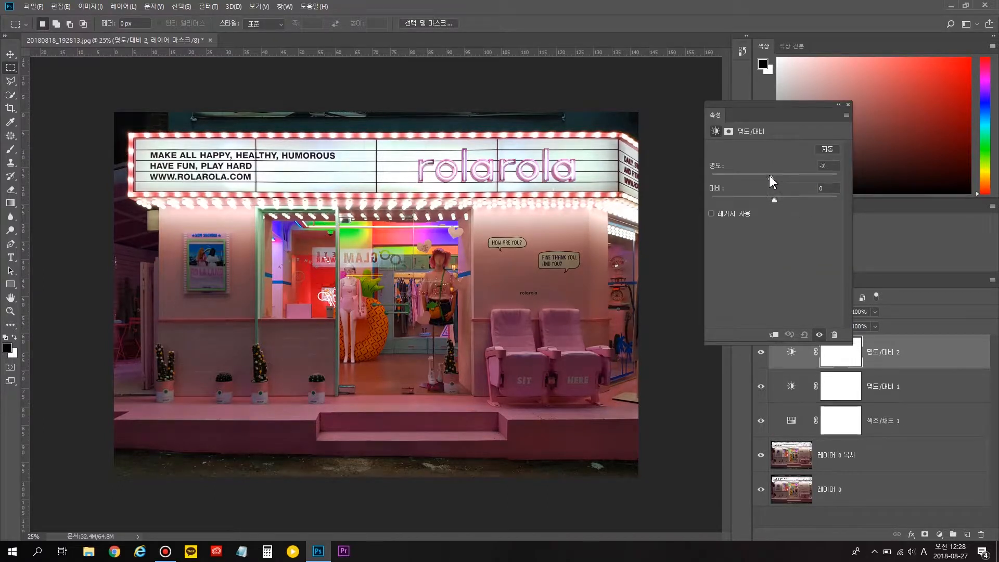
left_click_drag(775, 176, 763, 175)
left_click_drag(836, 167, 746, 163)
type("-30")
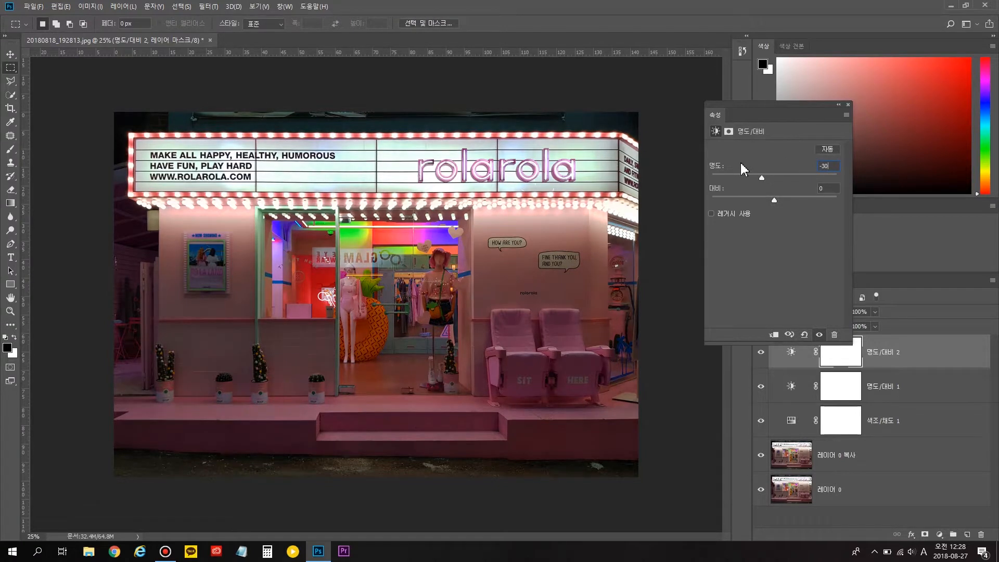
left_click_drag(829, 187, 724, 190)
type("10")
left_click(849, 105)
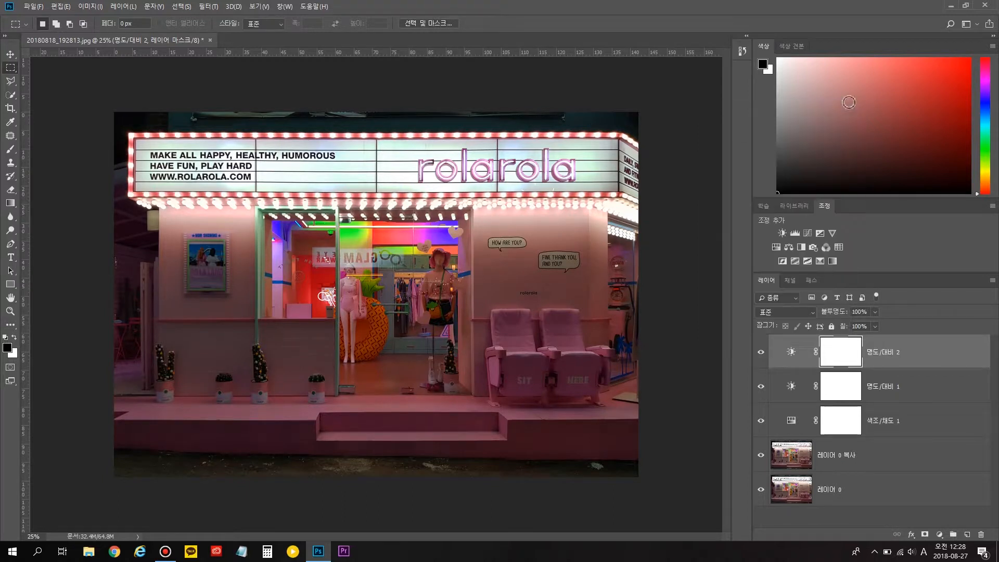
Add a second Hue/Saturation adjustment layer on top and set its saturation to 25
left_click(777, 248)
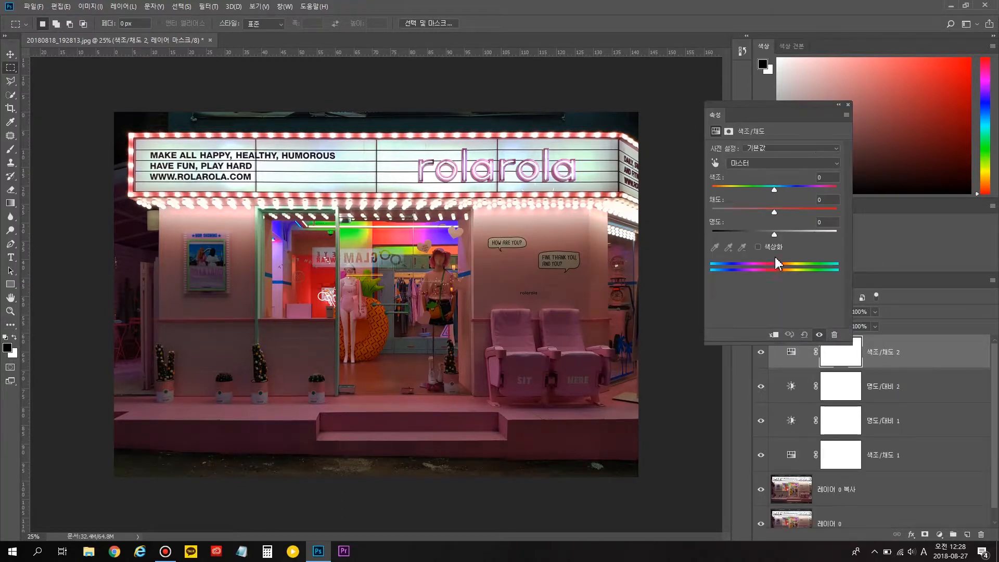
left_click_drag(775, 212, 790, 212)
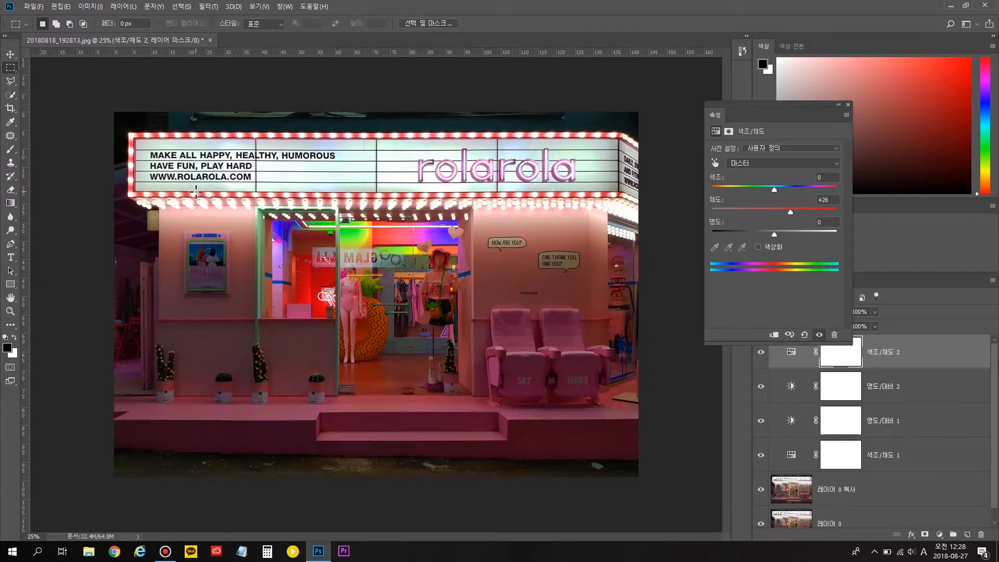
left_click_drag(132, 198, 625, 277)
left_click(782, 204)
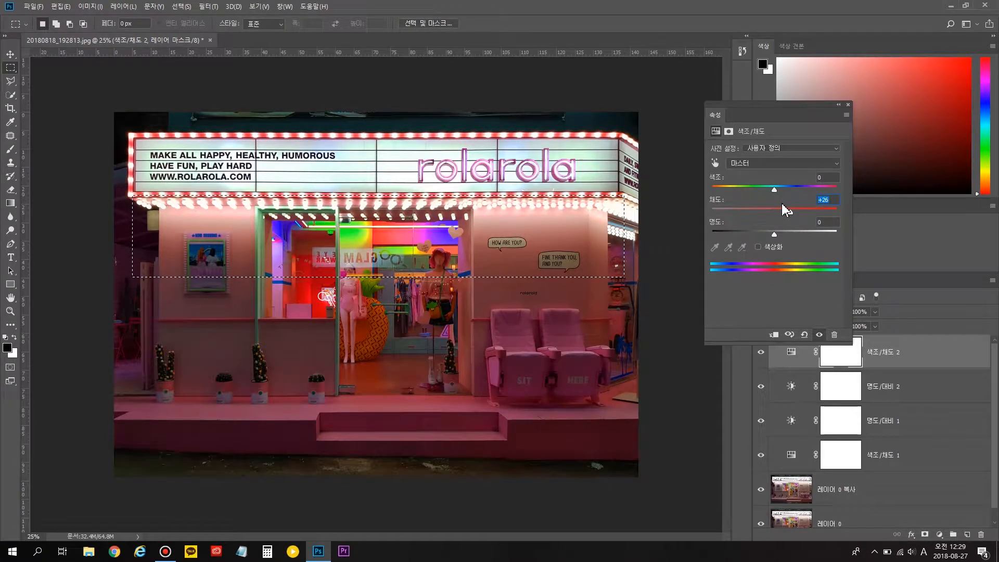
type("25")
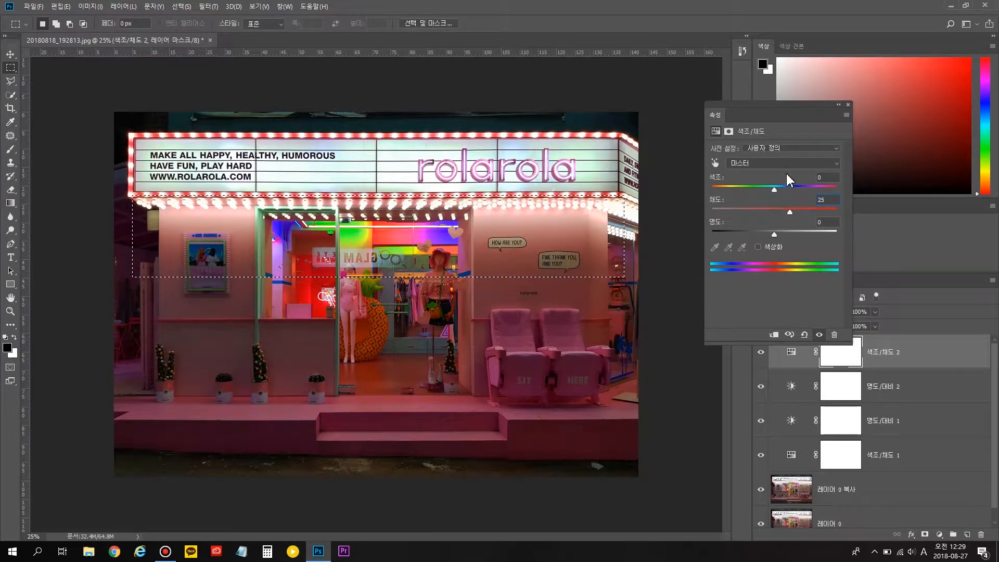
Set the hue of the second Hue/Saturation layer to -15 and clear the selection on the image
left_click_drag(775, 190, 769, 191)
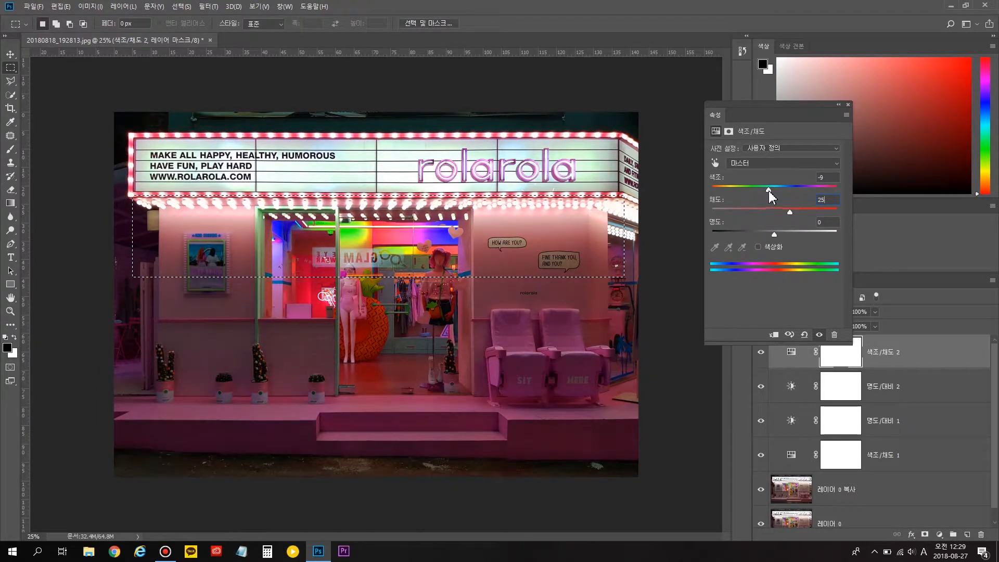
left_click_drag(836, 177, 717, 174)
type("-15")
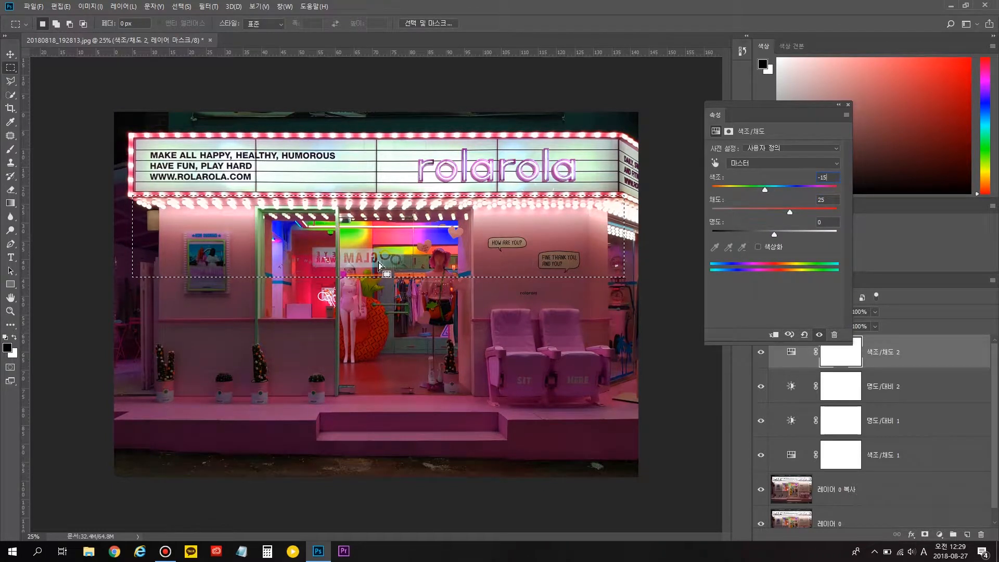
left_click(409, 258)
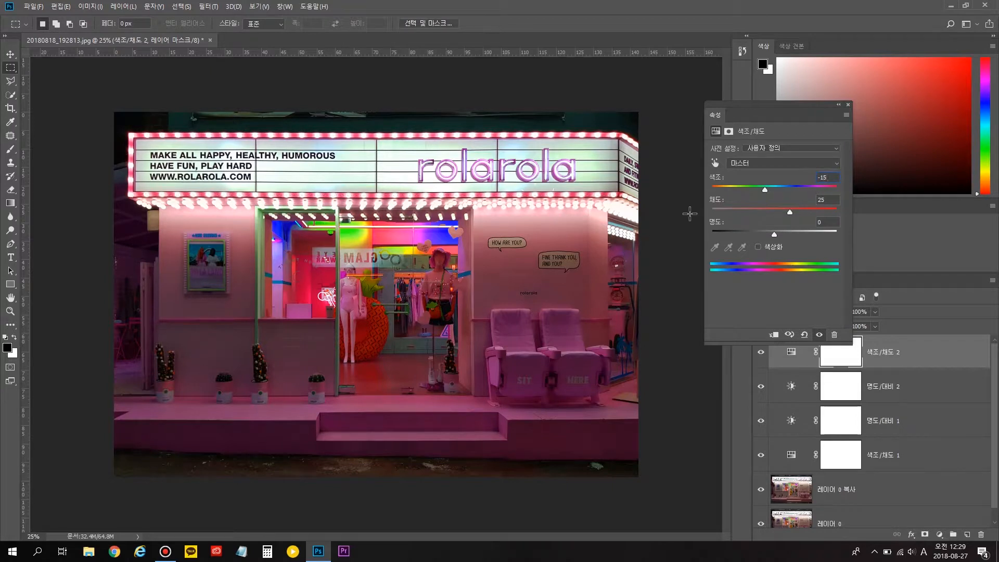
left_click(848, 104)
left_click(847, 105)
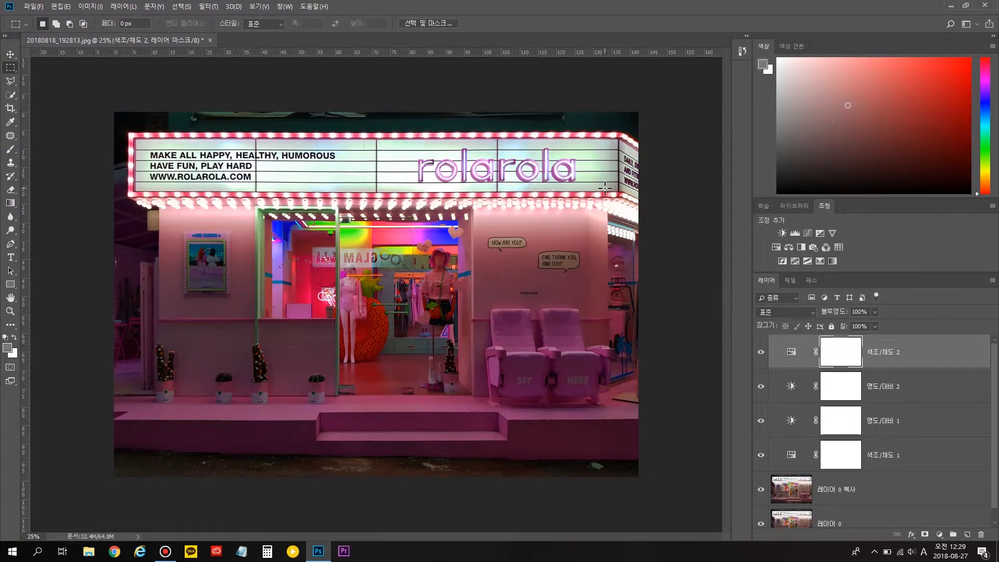
left_click_drag(146, 193, 624, 314)
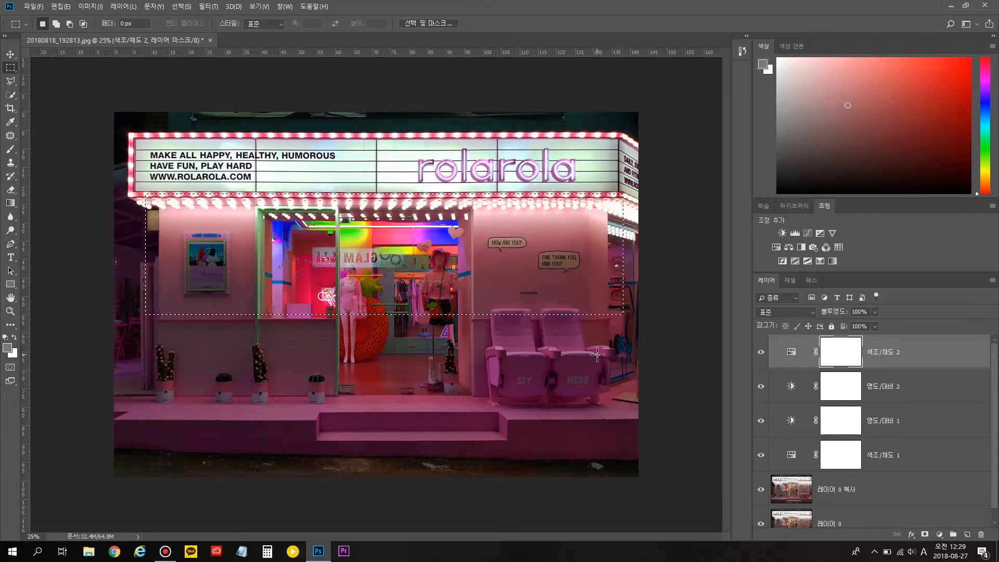
left_click(698, 353)
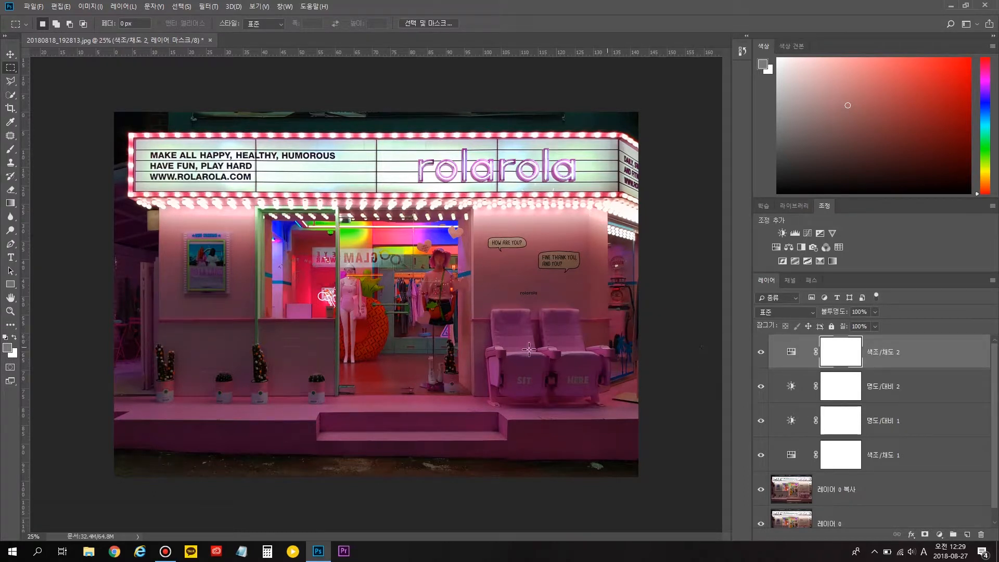
left_click_drag(109, 322, 745, 471)
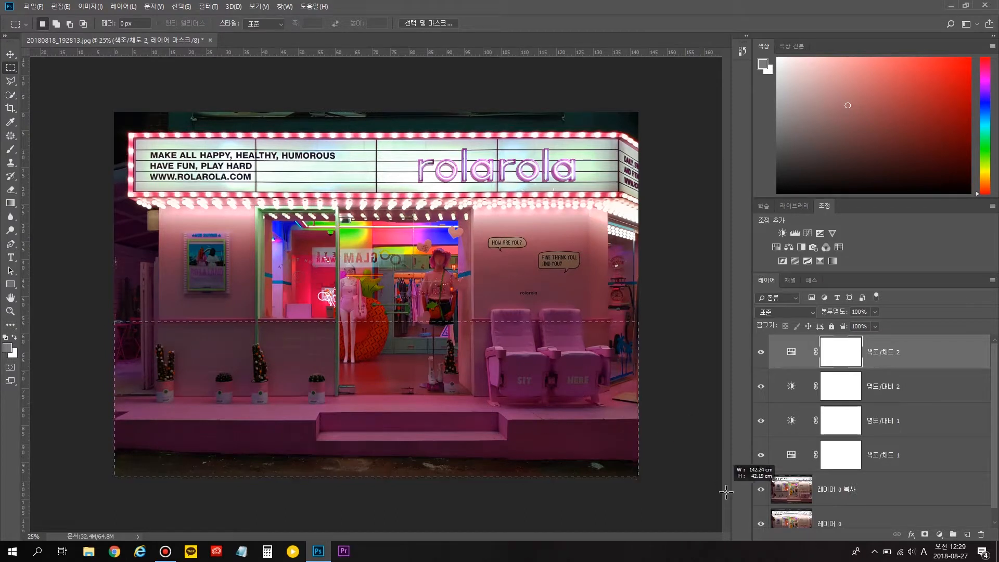
key("ctrl+d")
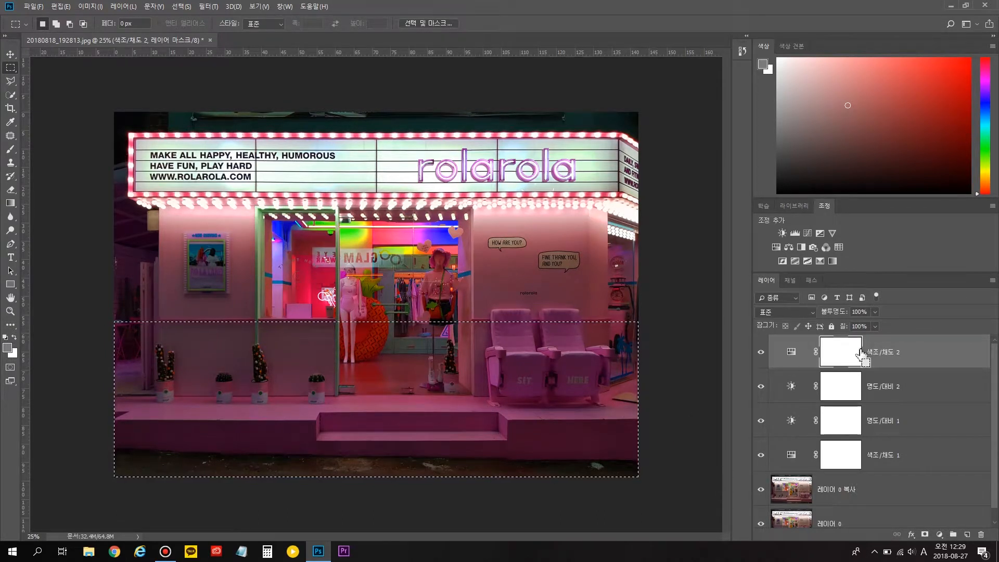
Target the layer mask of the top Hue/Saturation layer and set the foreground colour to black (000000)
left_click(792, 353)
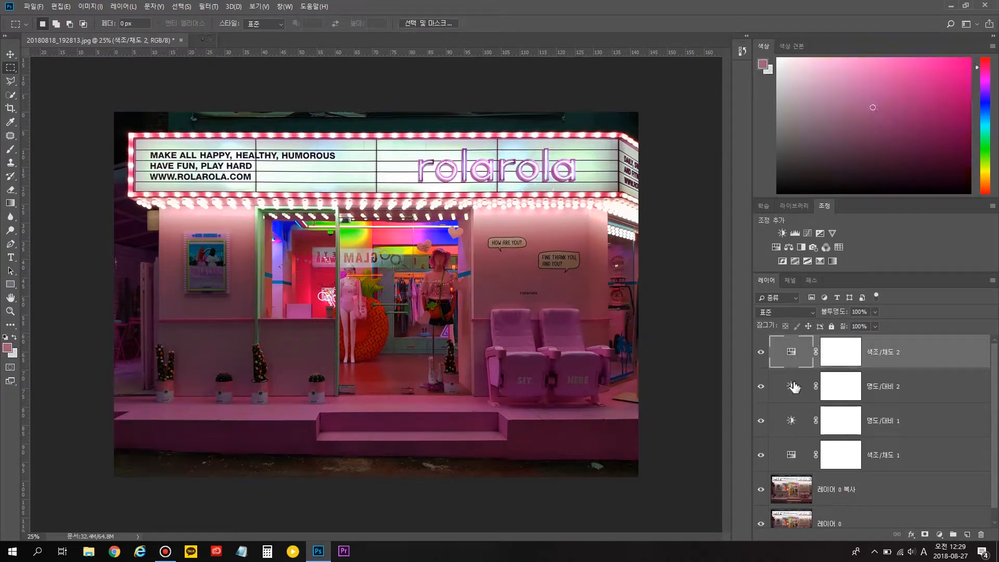
left_click(839, 359)
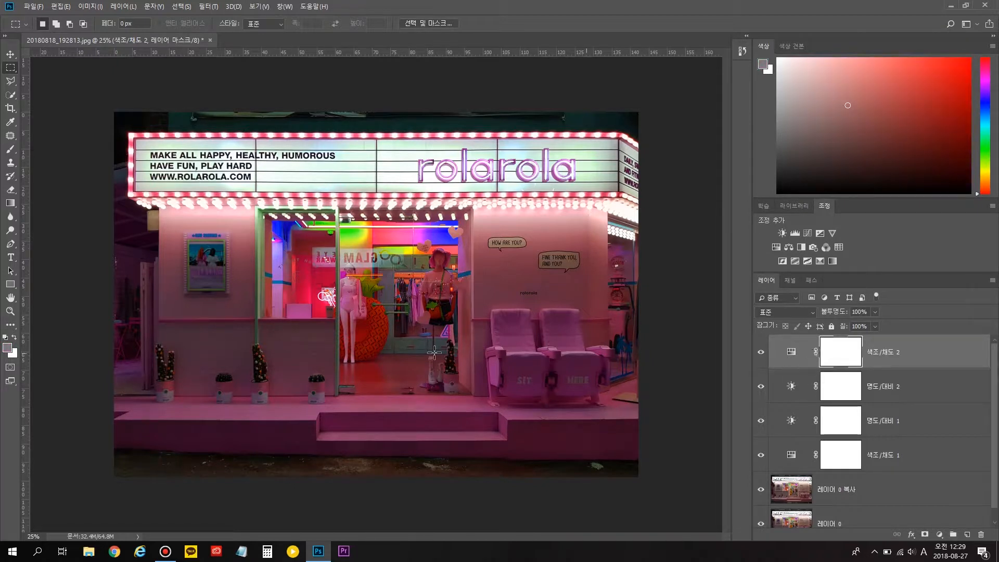
key("i")
left_click(8, 347)
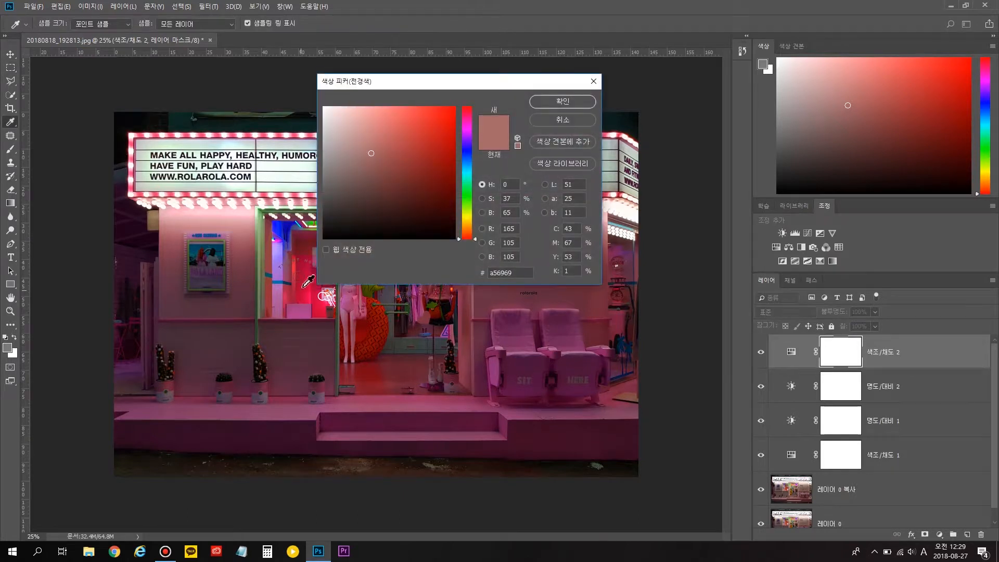
type("000000")
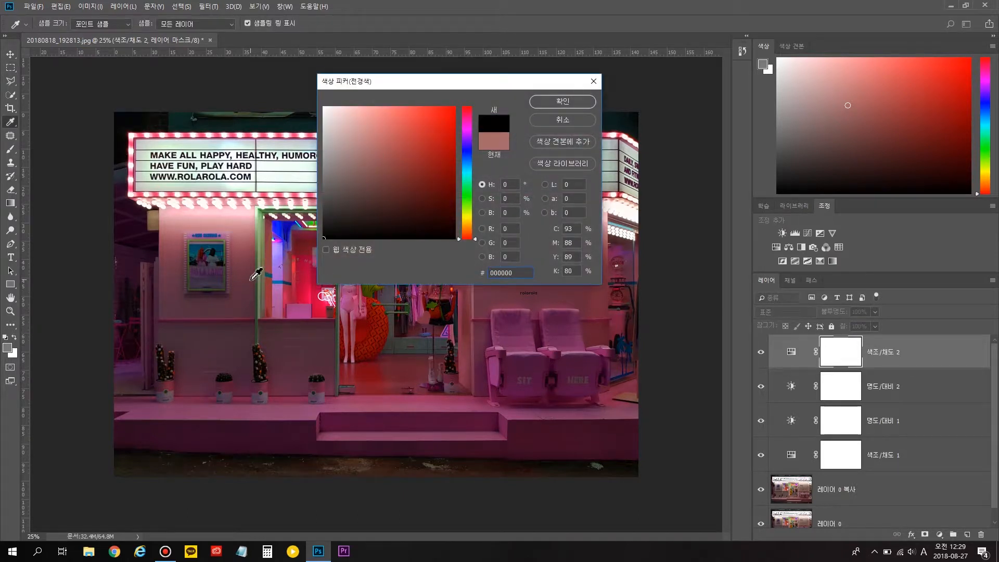
key("Return")
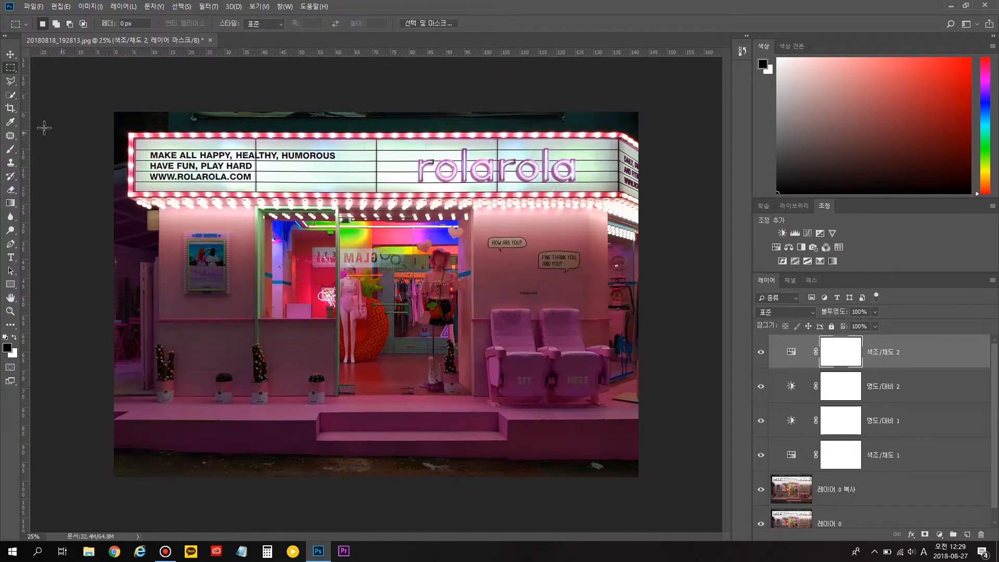
left_click(9, 95)
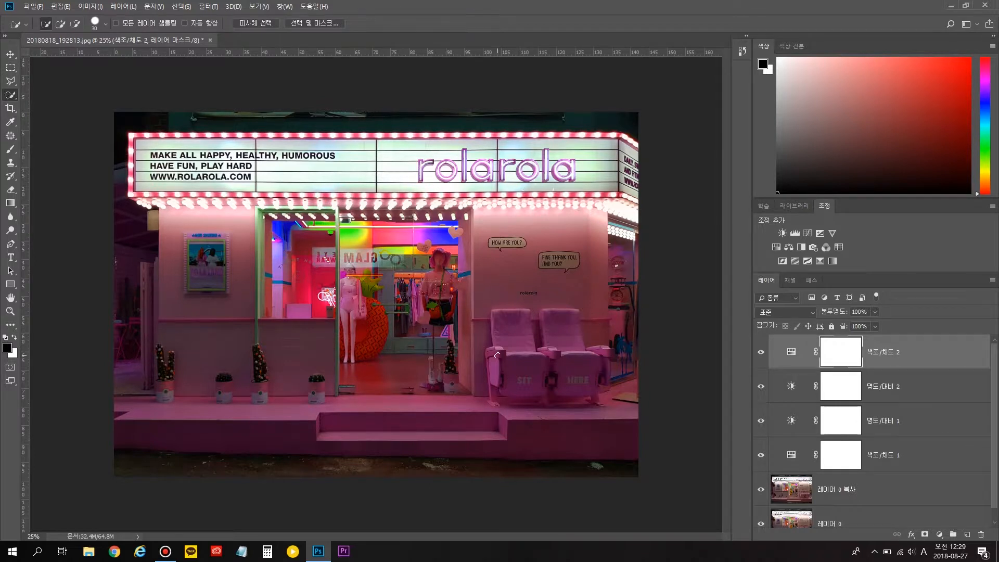
key("bracketright")
key("bracketright")
key("bracketright")
key("bracketright")
key("bracketright")
key("bracketright")
key("bracketright")
key("bracketright")
key("bracketright")
key("bracketright")
key("bracketright")
key("bracketleft")
key("bracketleft")
key("bracketleft")
key("bracketleft")
key("bracketleft")
key("bracketleft")
key("bracketleft")
key("bracketleft")
key("bracketleft")
key("bracketleft")
mouse_move(620, 423)
left_mouse_down()
mouse_move(286, 423)
mouse_move(247, 406)
left_mouse_up()
key("ctrl+d")
Paint black with a soft 900 px brush across the lower storefront on the top Hue/Saturation layer's mask
key("b")
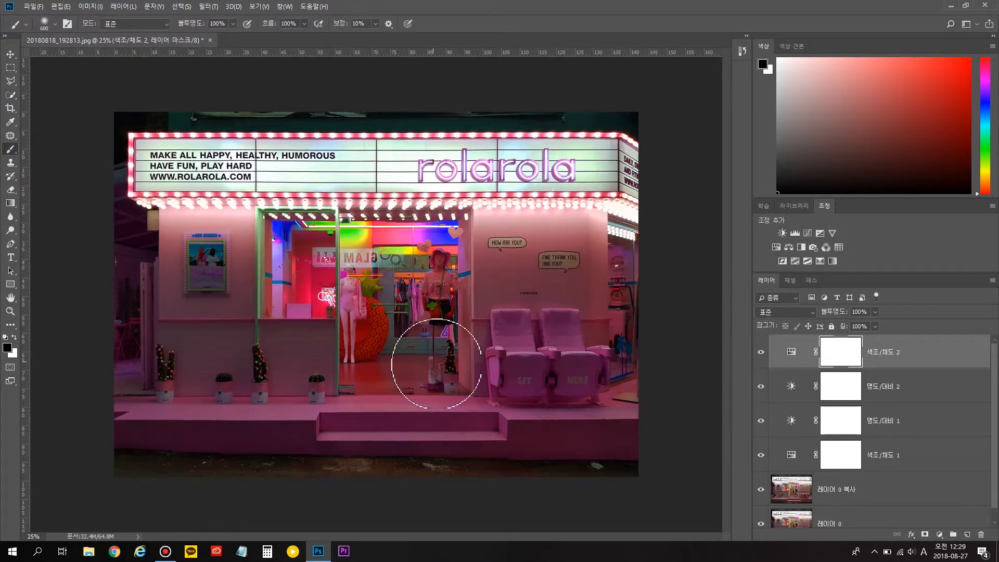
key("bracketright")
key("bracketright")
key("bracketright")
mouse_move(618, 386)
left_mouse_down()
mouse_move(351, 386)
mouse_move(522, 371)
mouse_move(522, 360)
mouse_move(610, 359)
mouse_move(209, 357)
left_mouse_up()
Mask out the left edge of the photo with an 1100 px brush and the right end of the sign with a 900 px brush
key("bracketright")
key("bracketright")
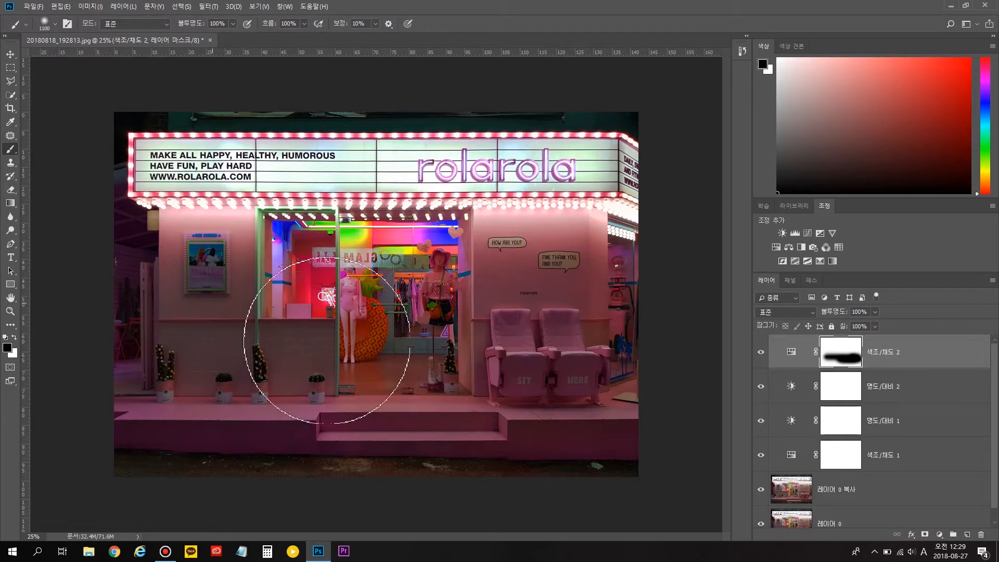
mouse_move(106, 421)
left_mouse_down()
mouse_move(546, 447)
mouse_move(101, 424)
left_mouse_up()
key("bracketleft")
key("bracketleft")
mouse_move(670, 216)
left_mouse_down()
mouse_move(647, 156)
mouse_move(608, 133)
mouse_move(352, 101)
mouse_move(625, 114)
mouse_move(121, 117)
mouse_move(499, 131)
mouse_move(674, 165)
left_mouse_up()
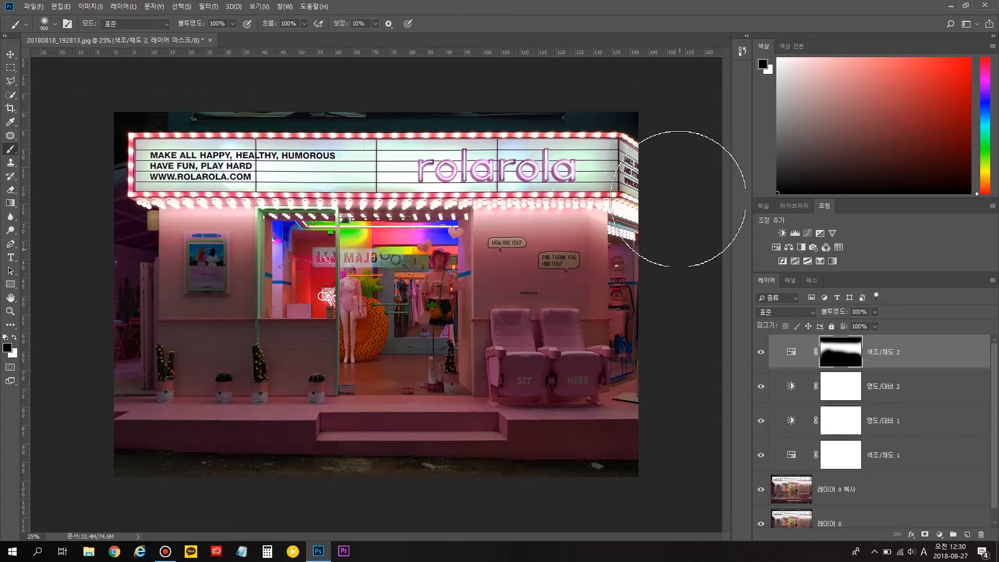
Extend the black on the top Hue/Saturation mask around the storefront's sides and seats, reducing the brush to 600 px
left_click(762, 354)
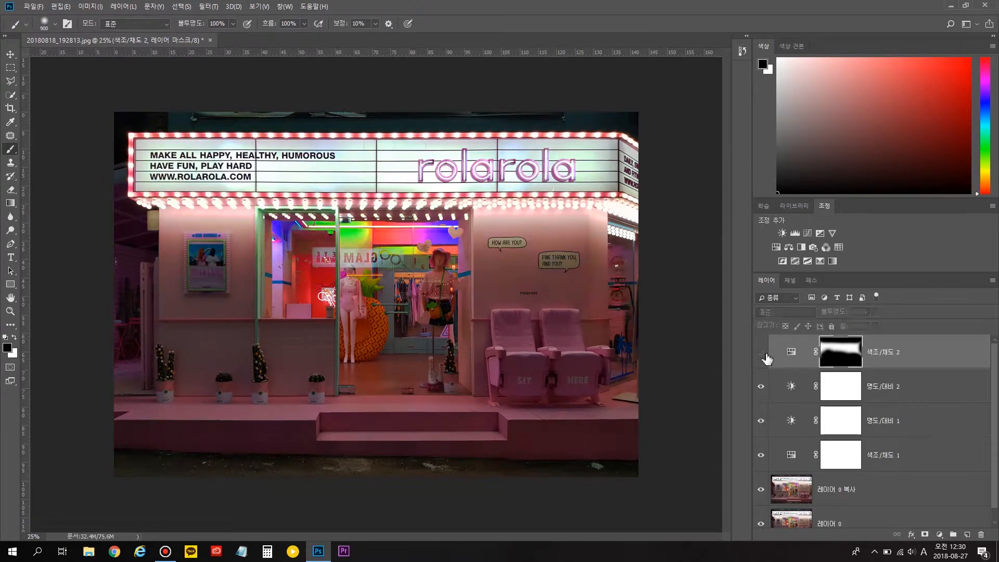
key("m")
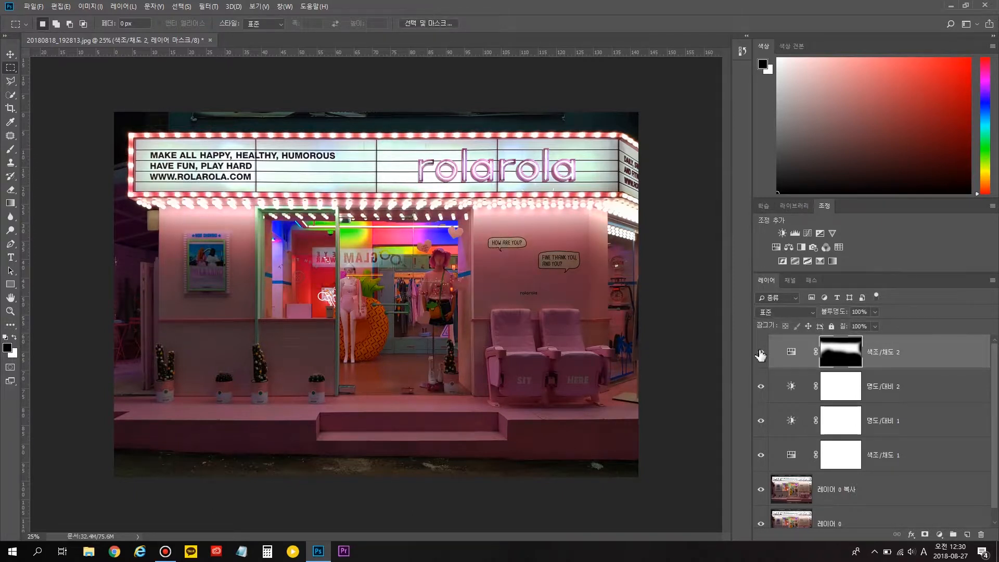
key("b")
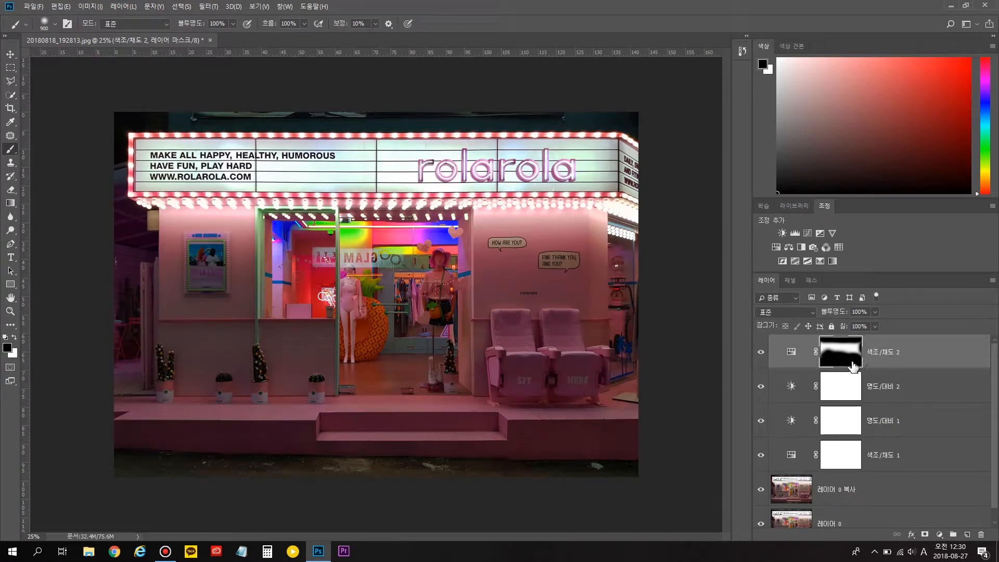
key("bracketleft")
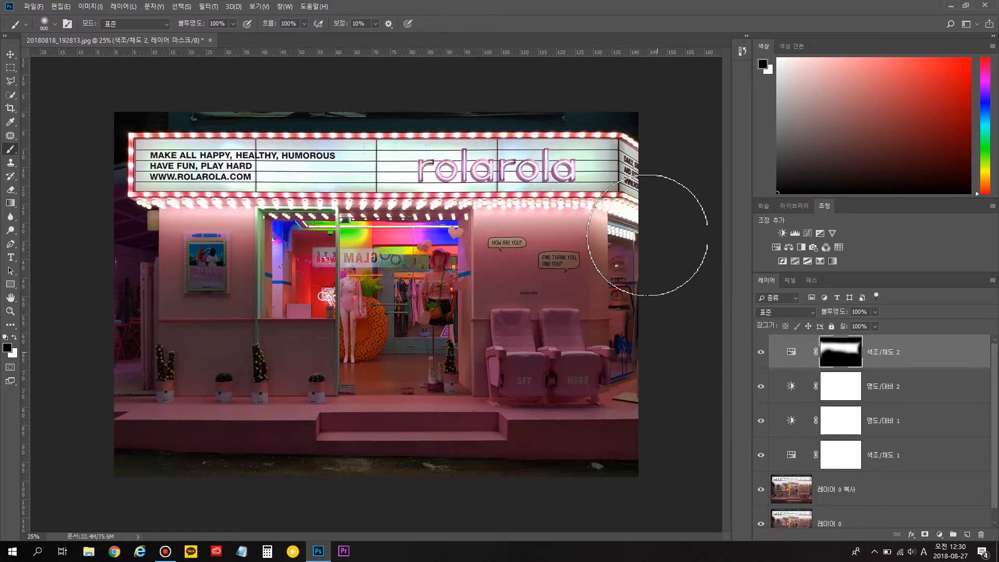
key("bracketleft")
key("bracketleft")
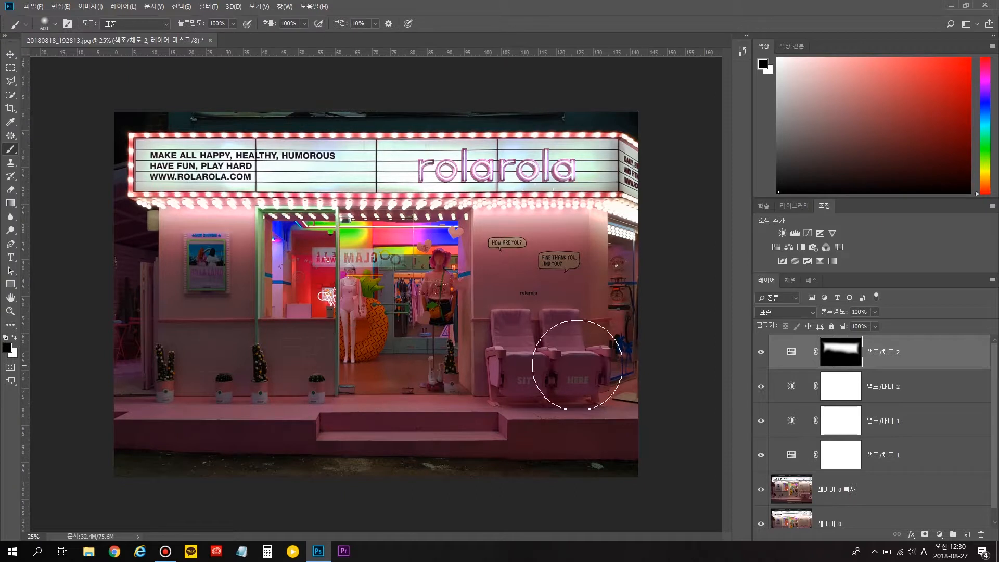
Compare the image with and without the top Hue/Saturation layer by toggling its visibility
left_click(762, 353)
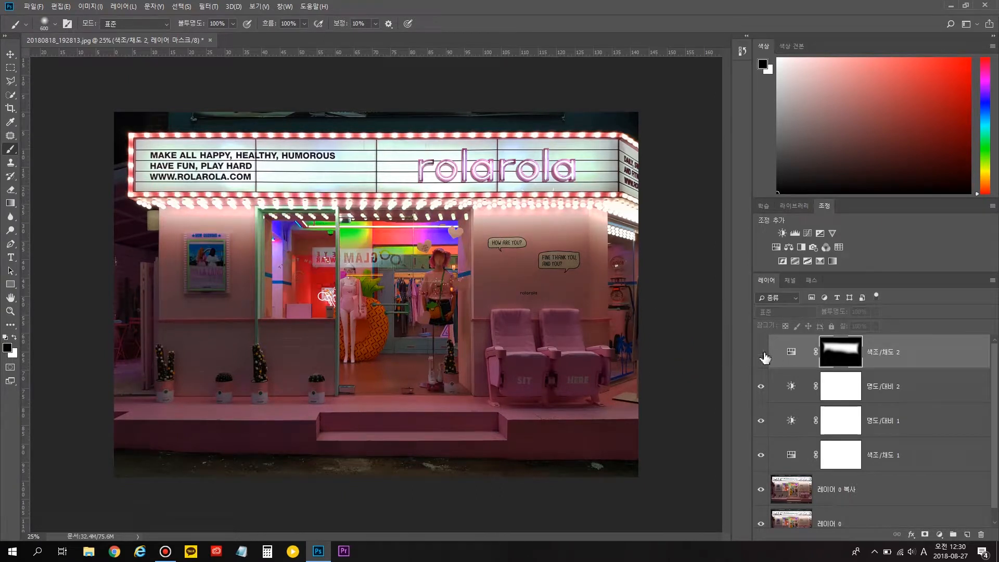
left_click(762, 353)
left_click(761, 353)
left_click(761, 354)
left_click(761, 354)
left_click(761, 354)
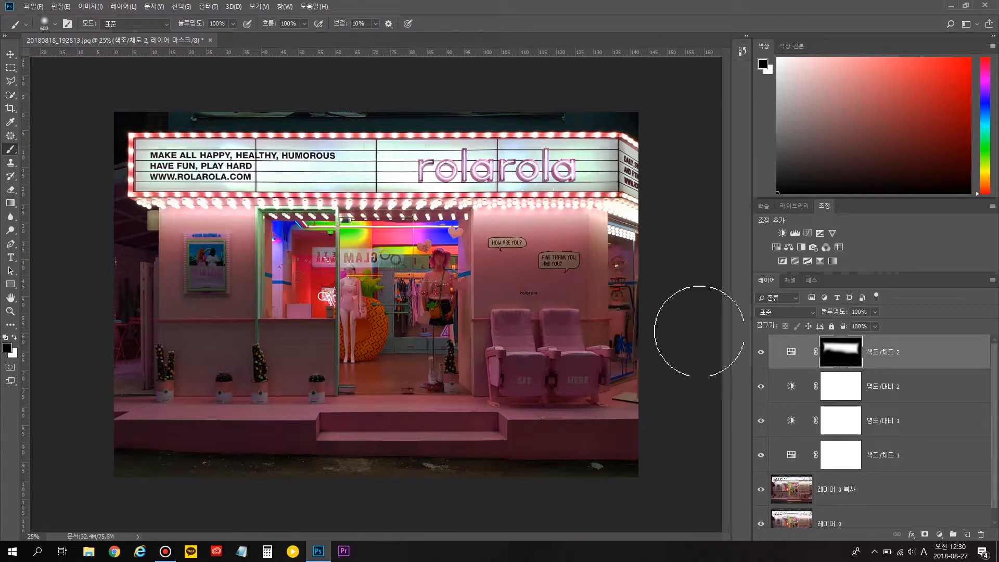
key("[")
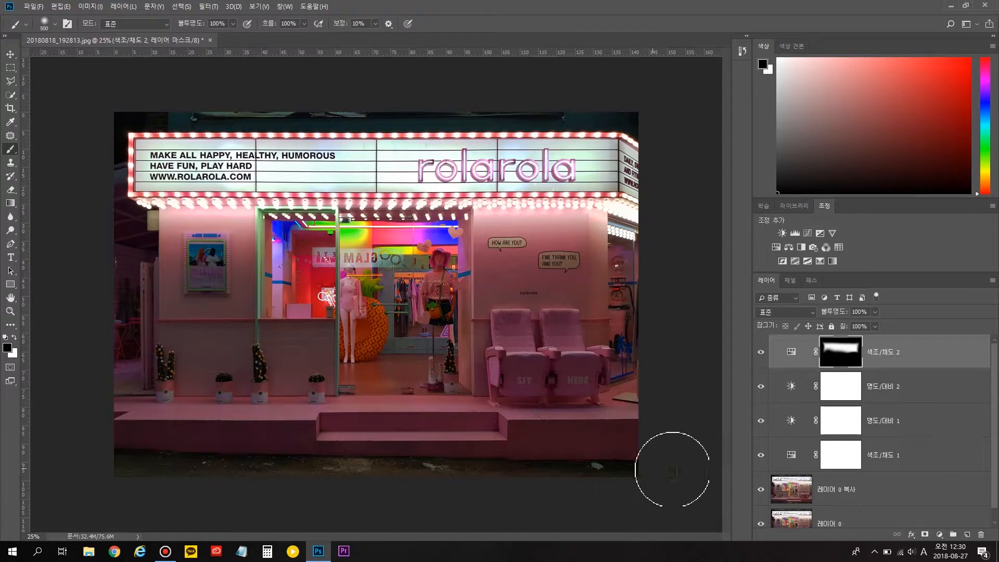
mouse_move(761, 353)
left_mouse_down()
mouse_move(766, 462)
mouse_move(751, 394)
mouse_move(758, 354)
left_mouse_up()
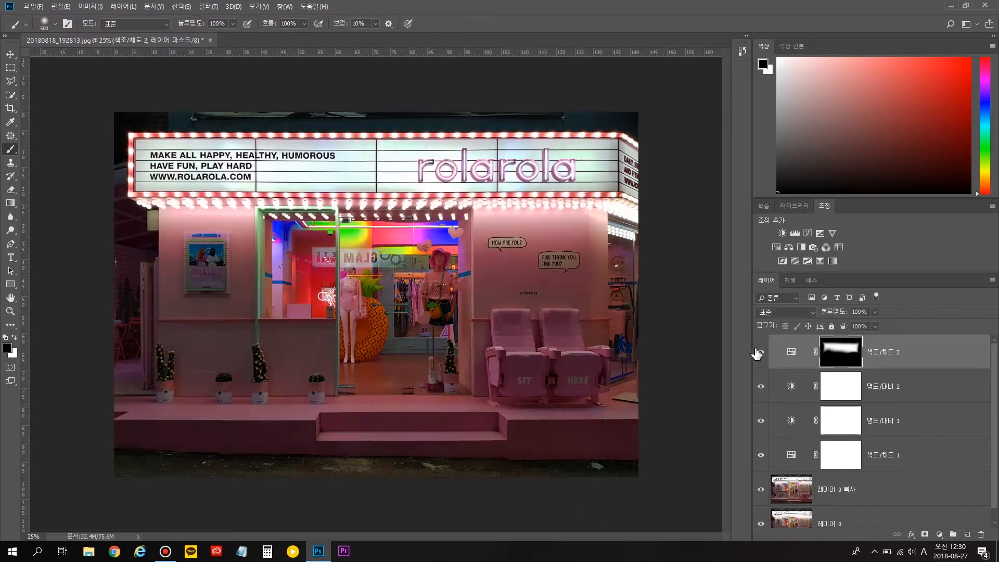
Add a new empty layer on top of the stack and select the whole canvas with the Rectangular Marquee tool
left_click(967, 535)
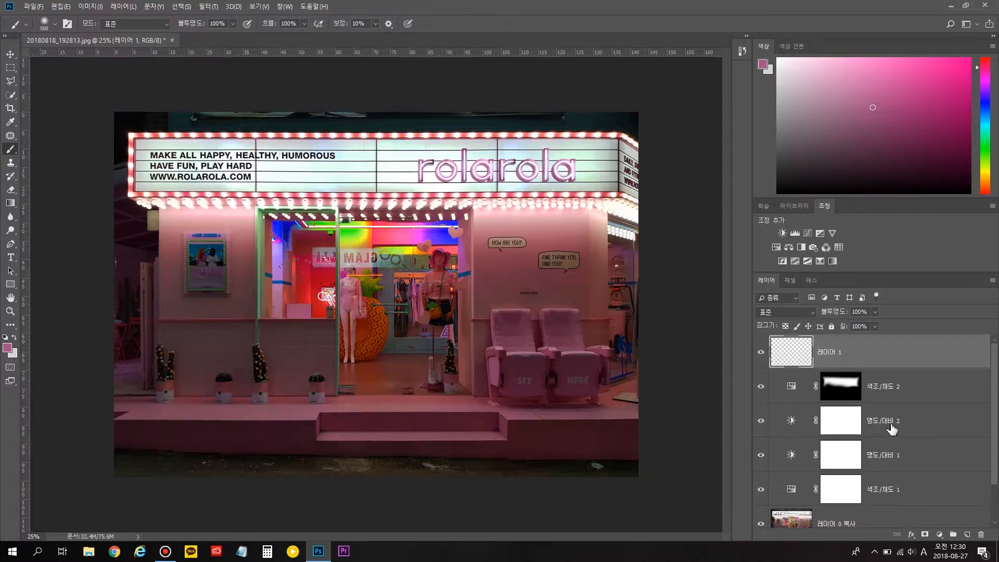
key("i")
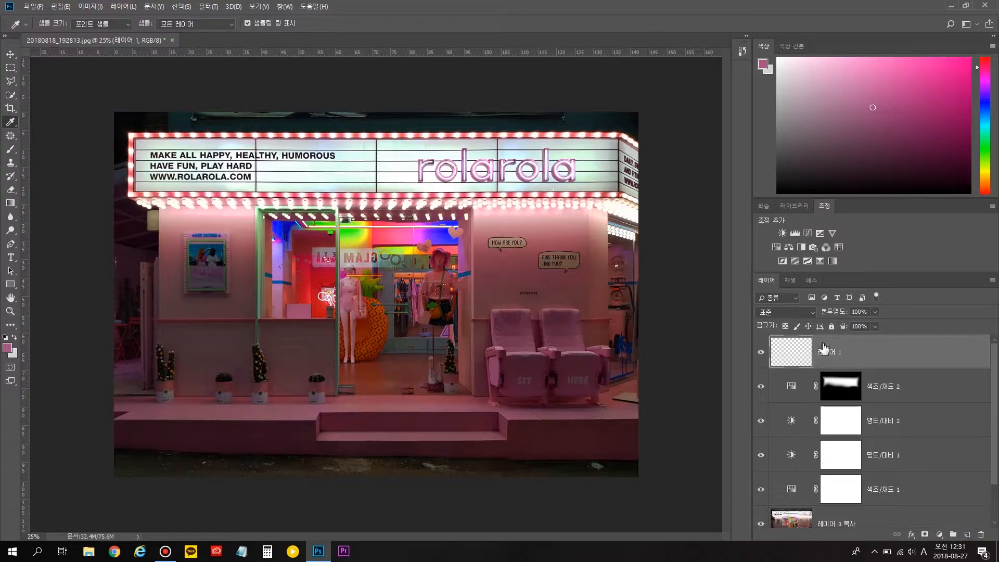
left_click_drag(817, 353, 720, 412)
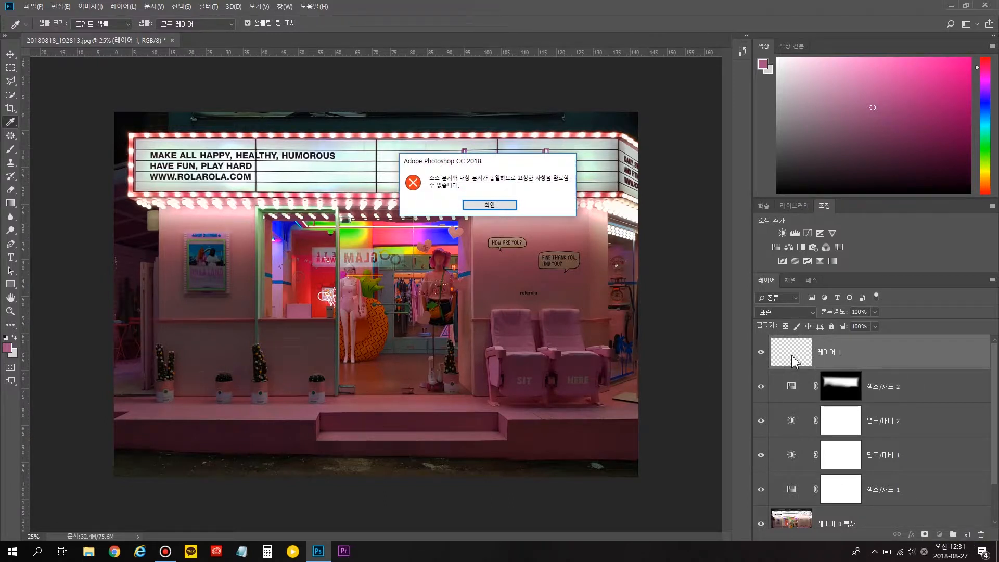
left_click(490, 205)
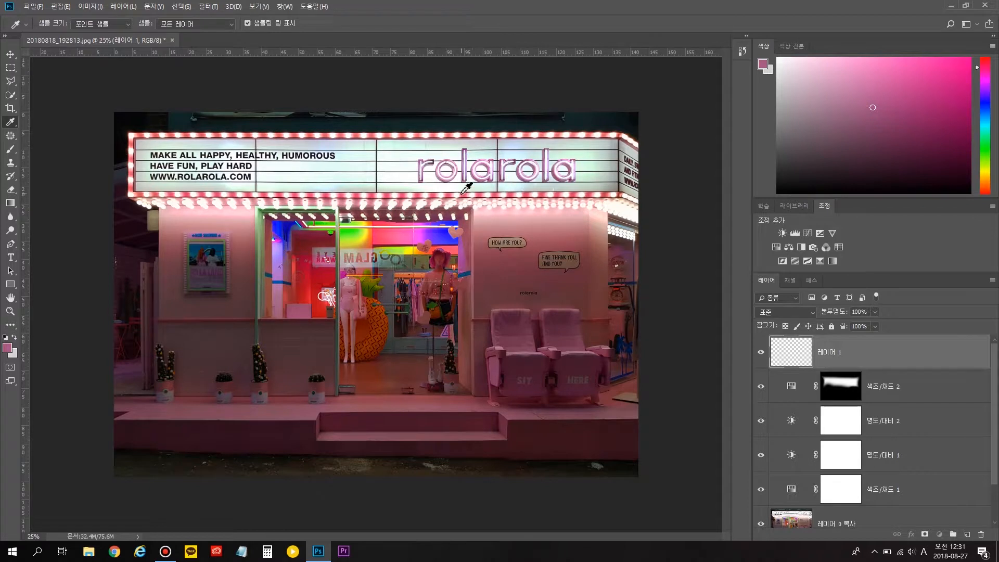
key("m")
left_click_drag(50, 79, 870, 551)
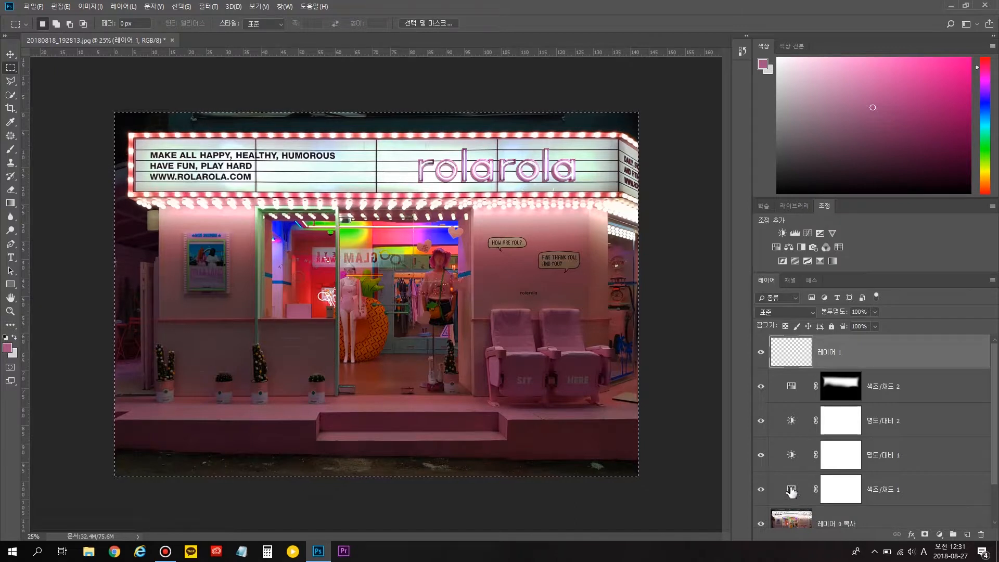
Sample a dark red from the photo with the Eyedropper and fill the new layer with it
key("i")
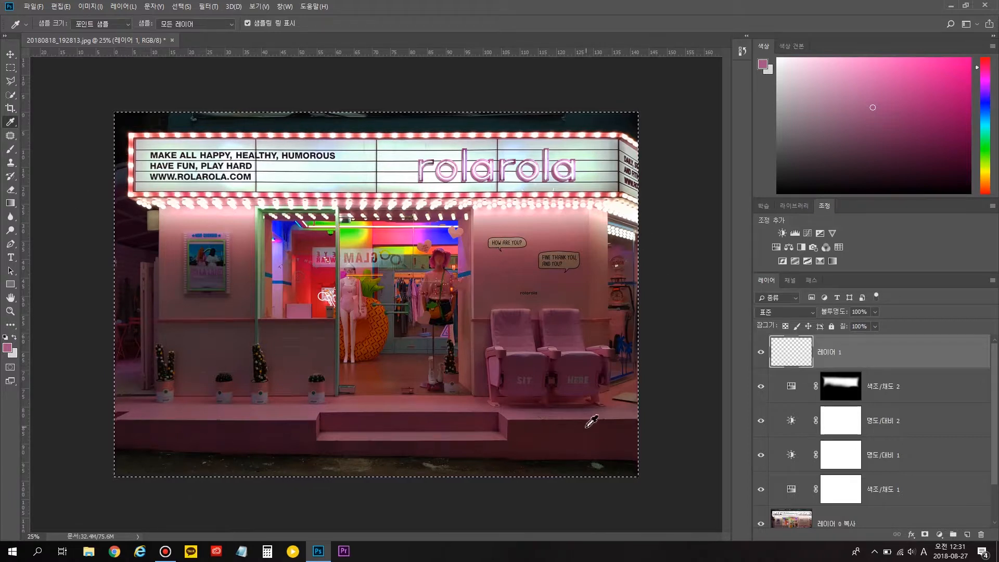
left_click(527, 261)
left_click(527, 260)
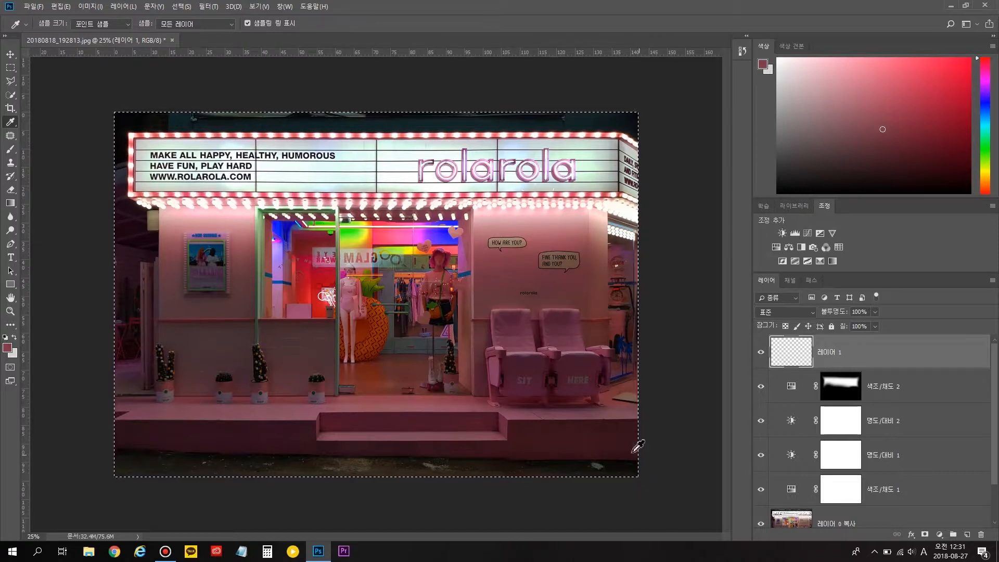
key("alt+BackSpace")
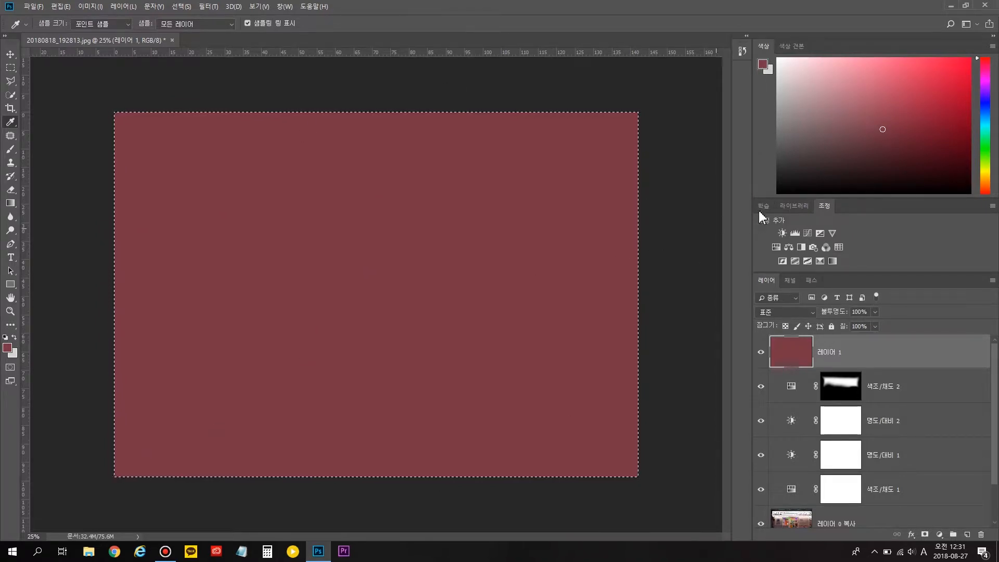
Change the foreground colour to a lighter, muted magenta-pink, fill the selected layer area with it, and deselect
left_click_drag(877, 109, 870, 103)
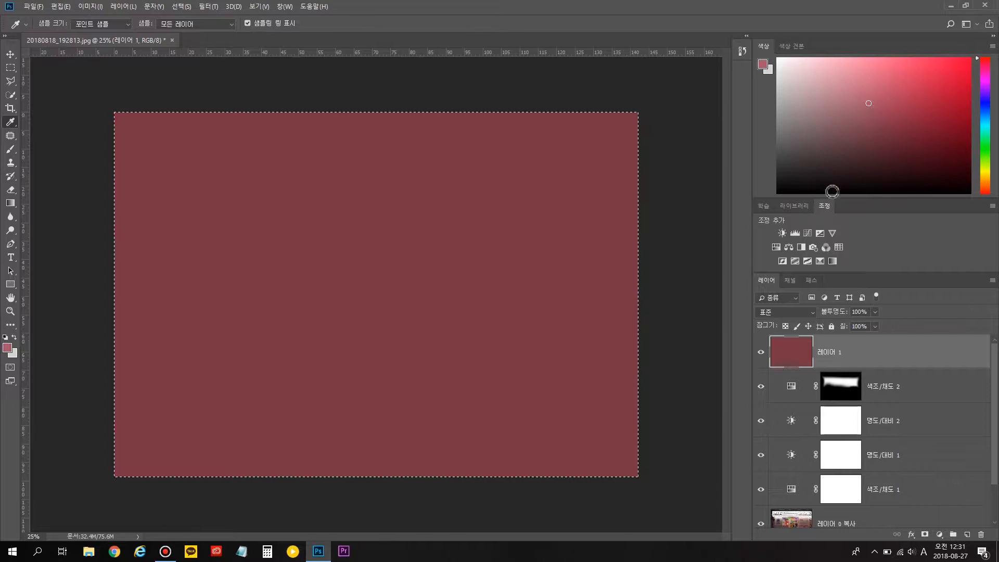
key("alt+Delete")
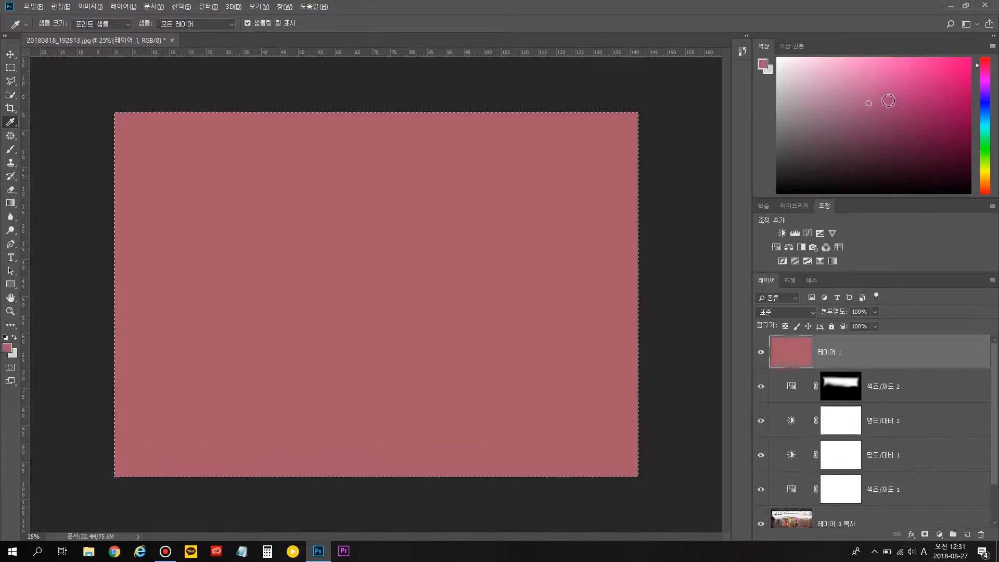
key("ctrl+d")
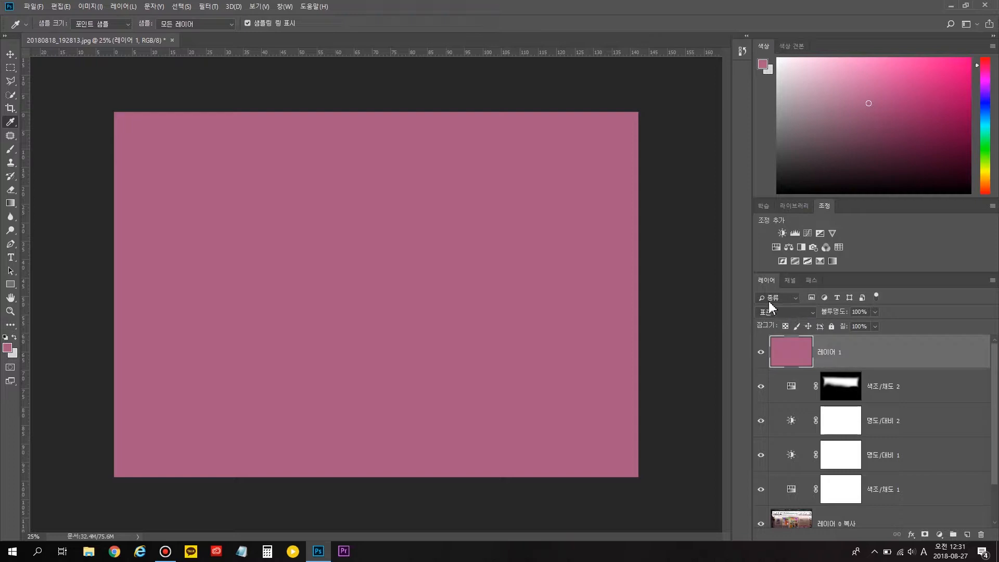
Try the Lighten (밝게 하기) blend mode on the pink fill layer and settle on Screen (스크린)
left_click(813, 312)
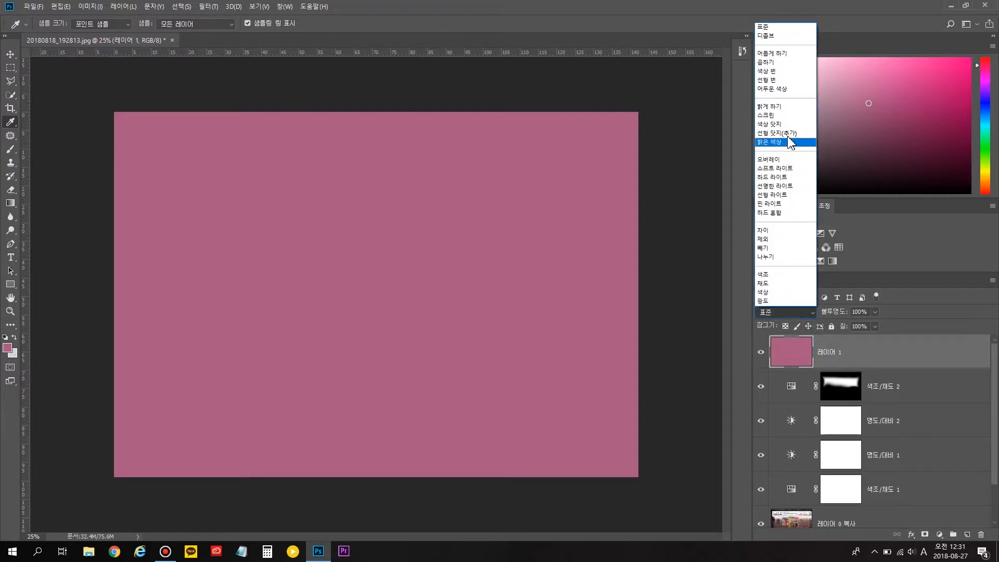
left_click(788, 108)
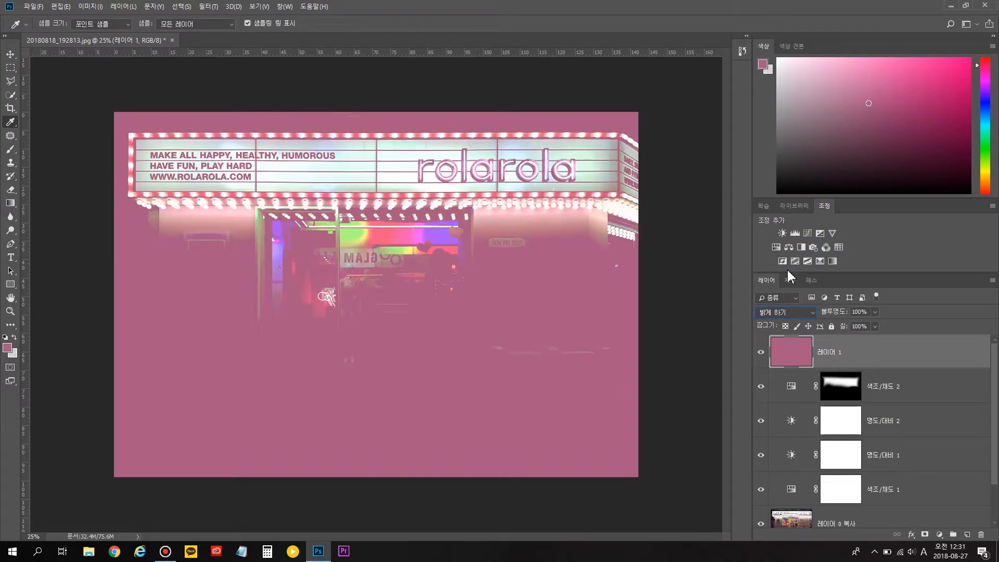
left_click(789, 314)
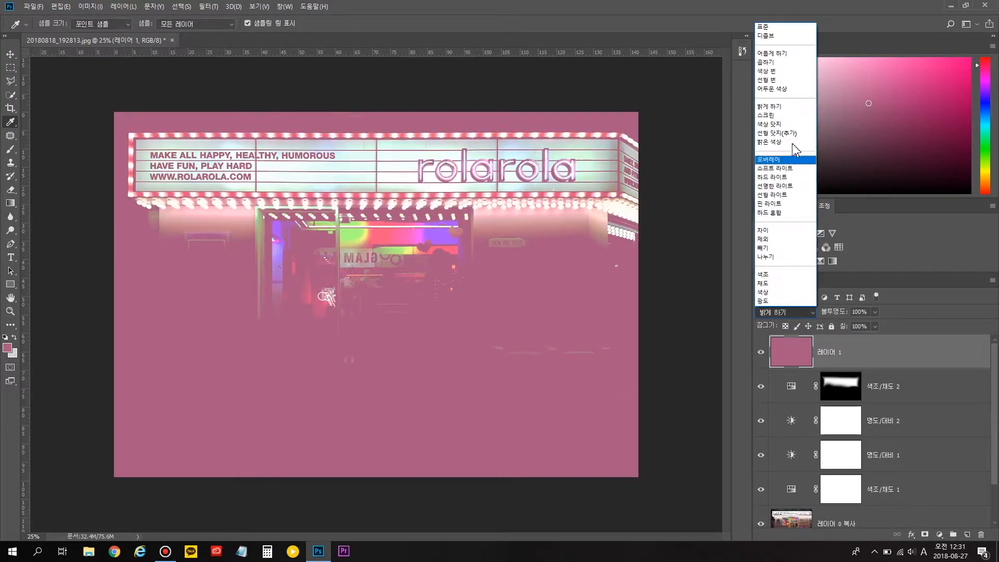
left_click(778, 115)
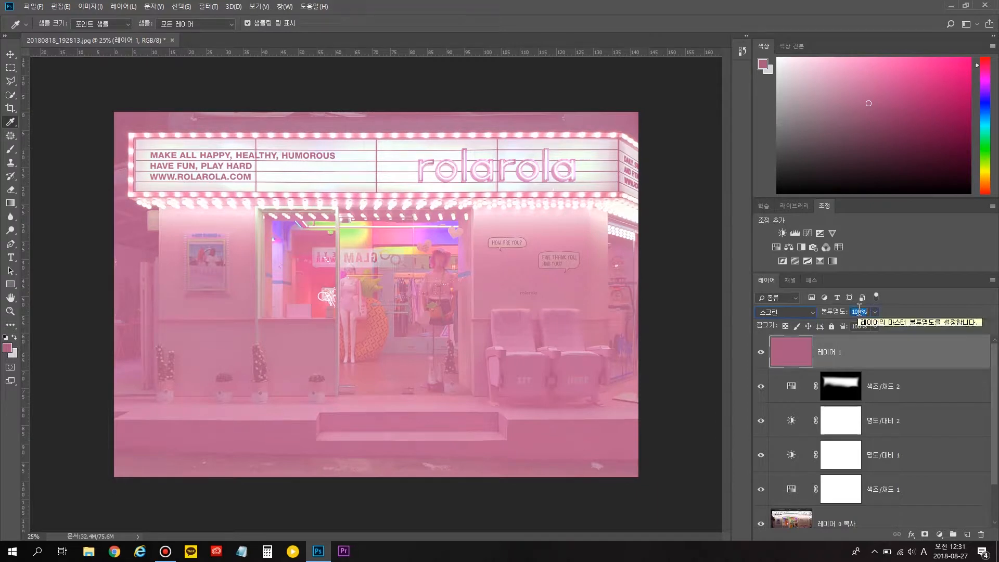
Set the pink fill layer's opacity to 15% after trying 25 and 20, and compare the image with and without the layer
left_click(840, 313)
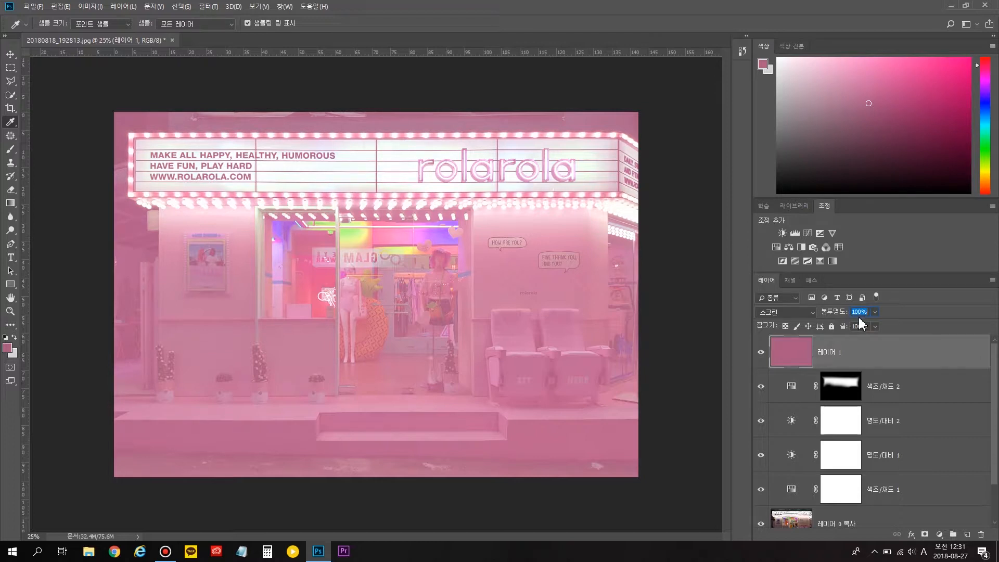
type("25")
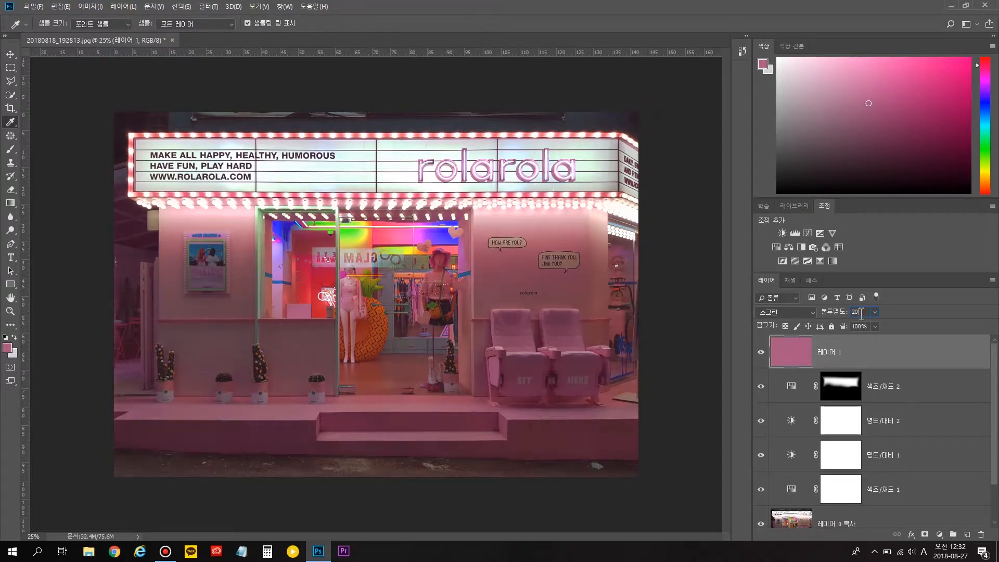
type("15")
type("20")
type("15")
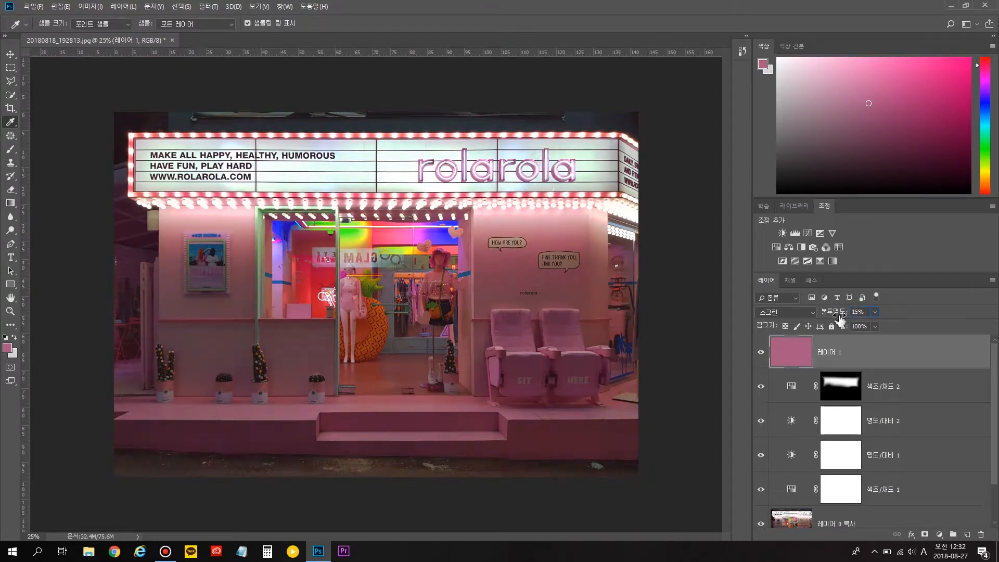
left_click(761, 353)
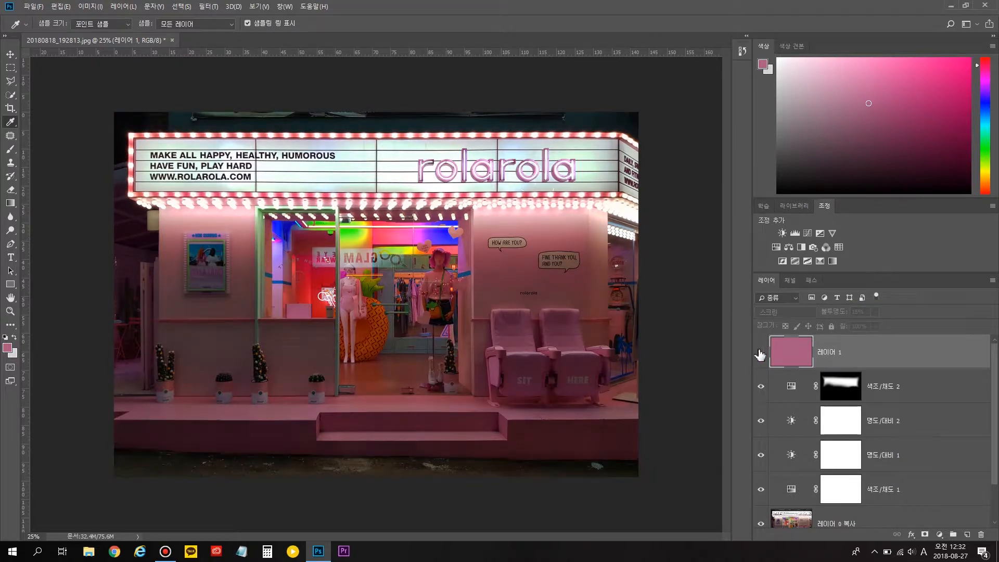
left_click(761, 354)
left_click(761, 355)
left_click(761, 355)
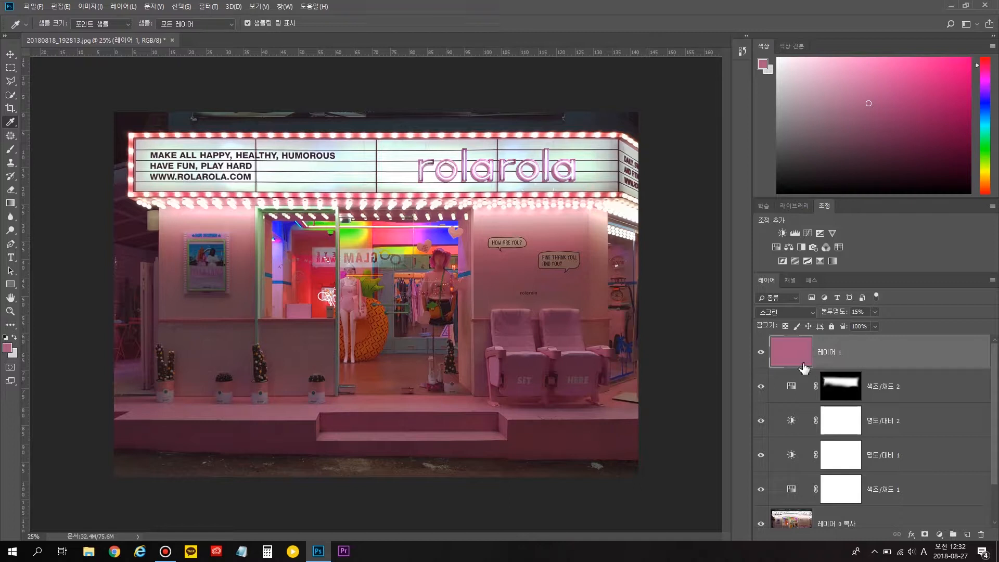
Duplicate the pink fill layer and set the copy's blend mode to Darken (어둡게 하기)
key("ctrl+j")
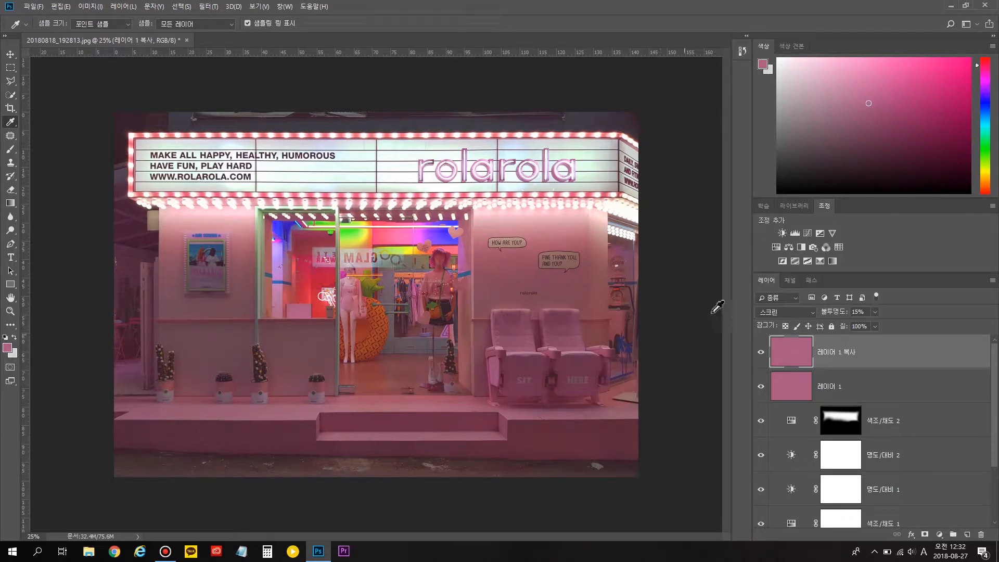
left_click(761, 315)
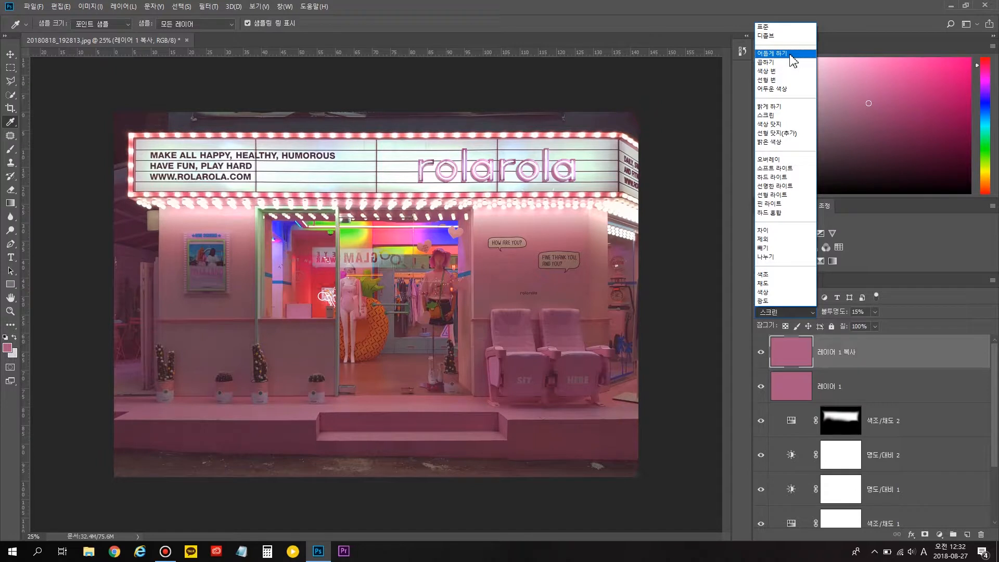
left_click(773, 54)
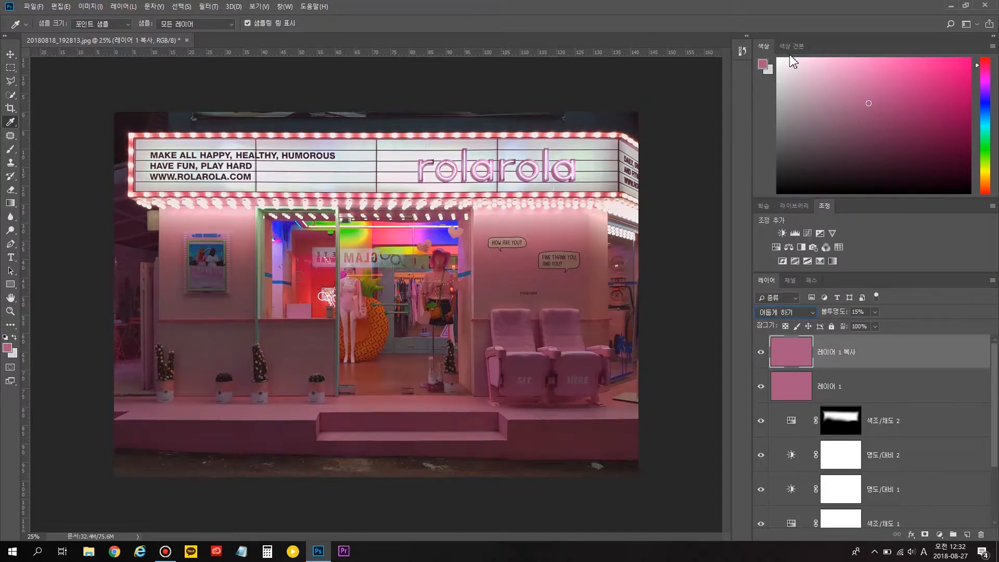
Compare the photo with and without the Darken (어둡게 하기) pink copy layer, marking out the sign and upper storefront with a temporary marquee
left_click(762, 353)
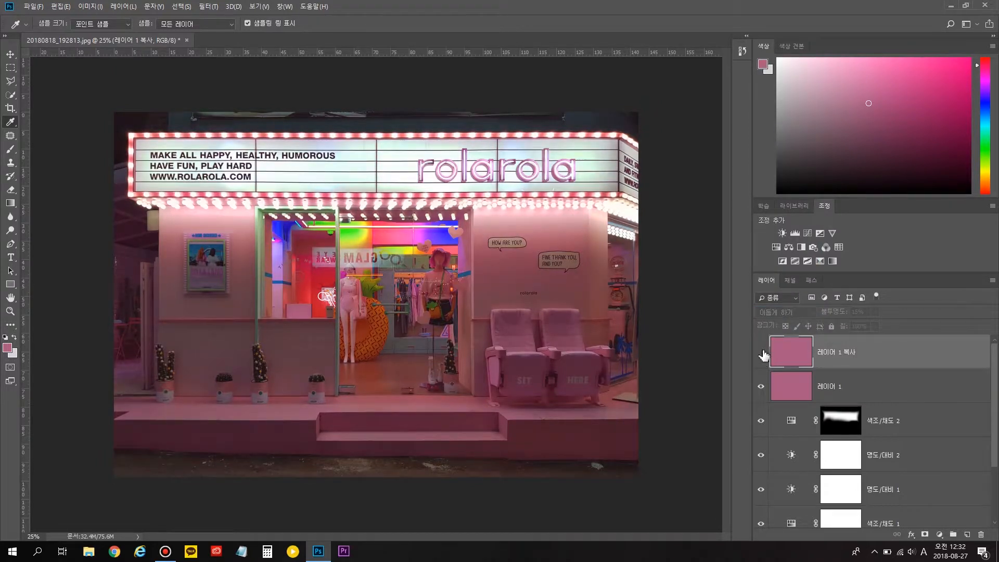
left_click(762, 354)
left_click(762, 354)
left_click(762, 353)
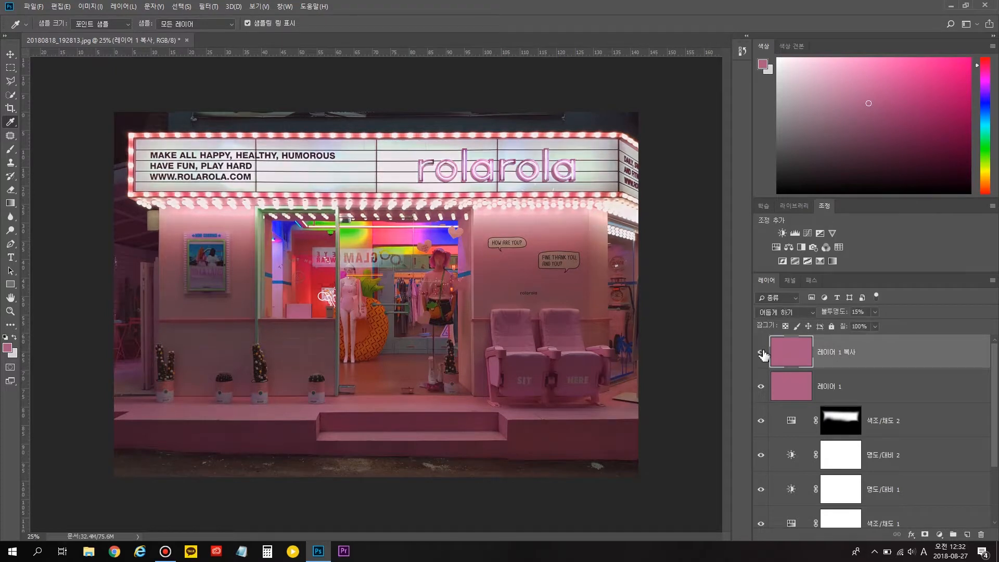
left_click(762, 353)
left_click(762, 354)
left_click(762, 354)
left_click(762, 353)
key("m")
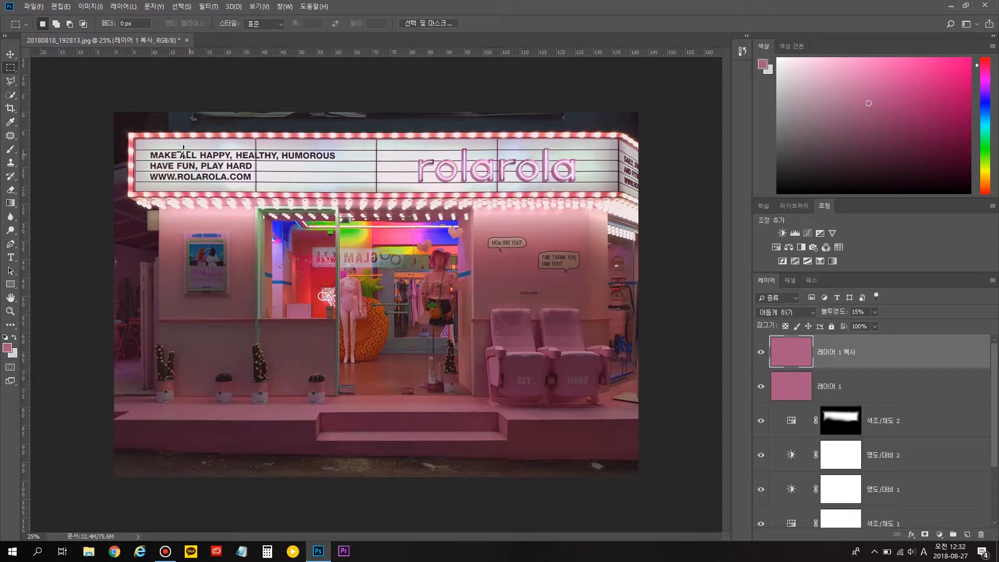
left_click_drag(123, 173, 629, 254)
key("ctrl+d")
Toggle the Darken pink copy layer repeatedly to examine its effect on the white sign panel, outlining that panel with a temporary selection
left_click(761, 352)
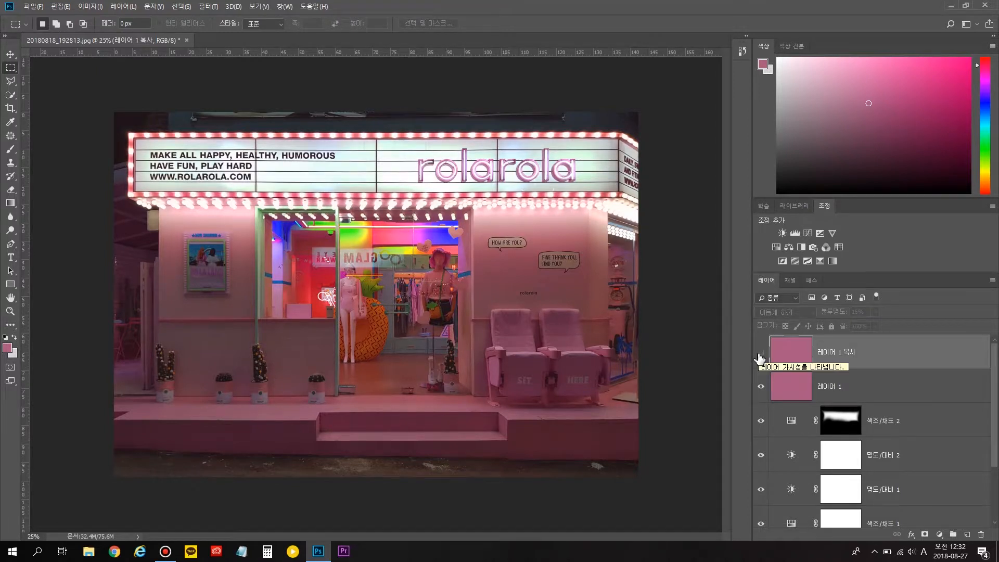
left_click(761, 354)
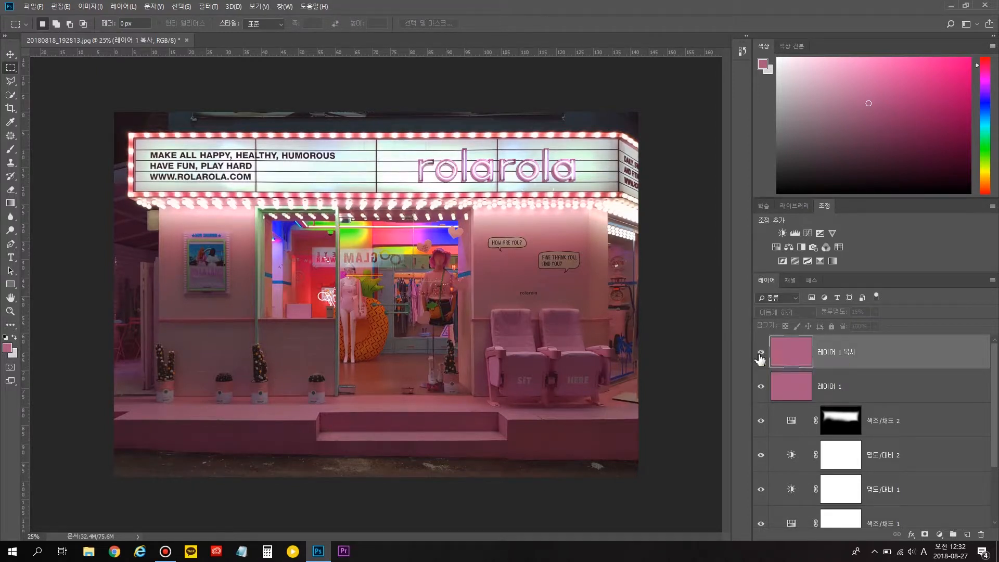
left_click(761, 354)
left_click(760, 354)
left_click(760, 354)
left_click(760, 354)
left_click(761, 353)
left_click(761, 353)
left_click(761, 354)
left_click(760, 353)
left_click(760, 354)
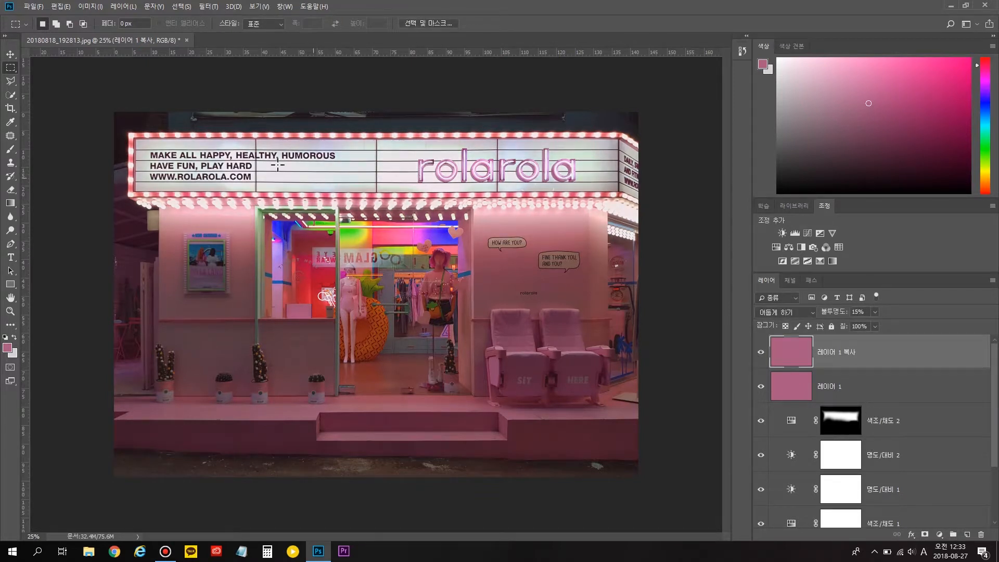
left_click_drag(135, 138, 619, 191)
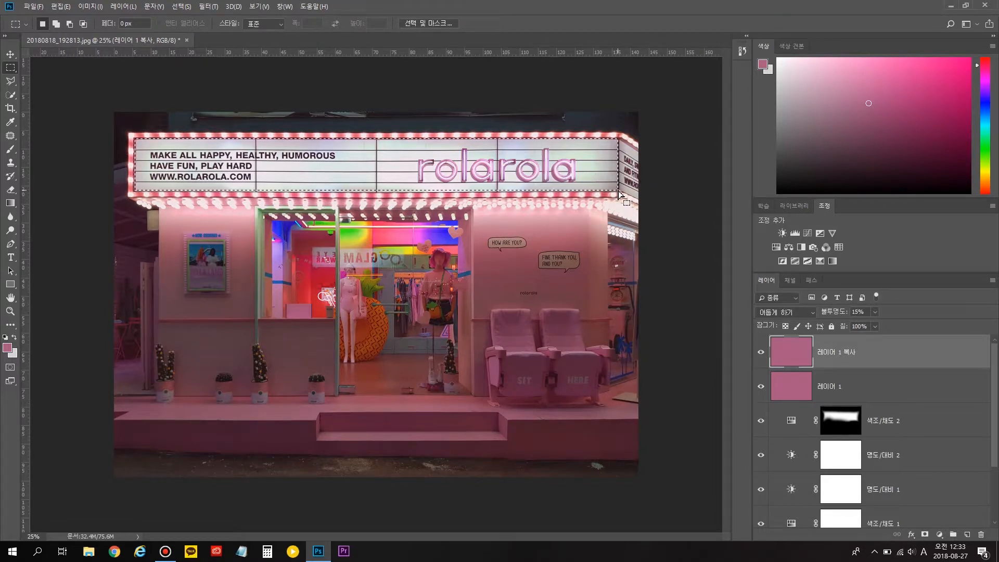
key("ctrl+d")
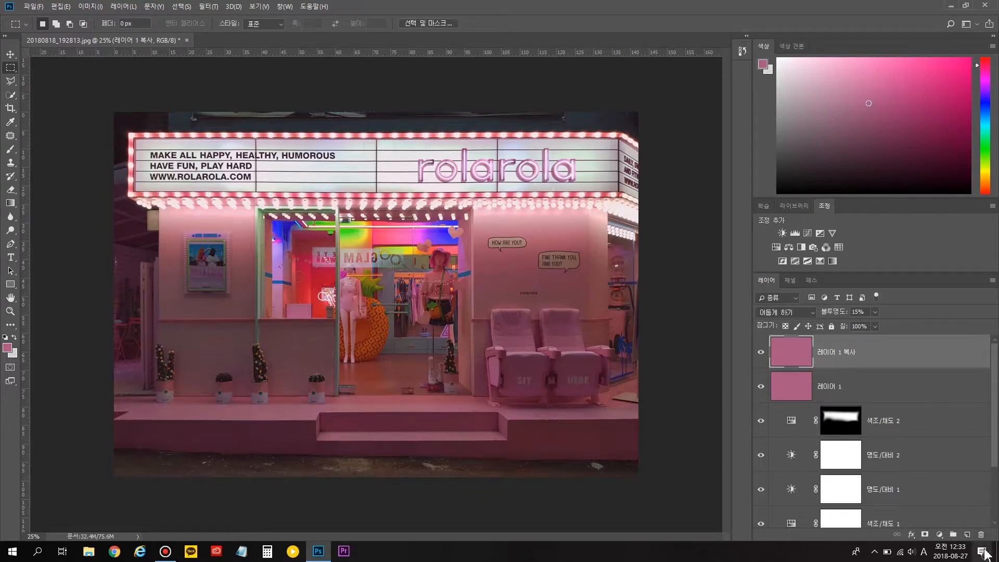
Add a layer mask to the Darken pink copy layer and paint black over the sign with a 300-size brush
left_click(926, 535)
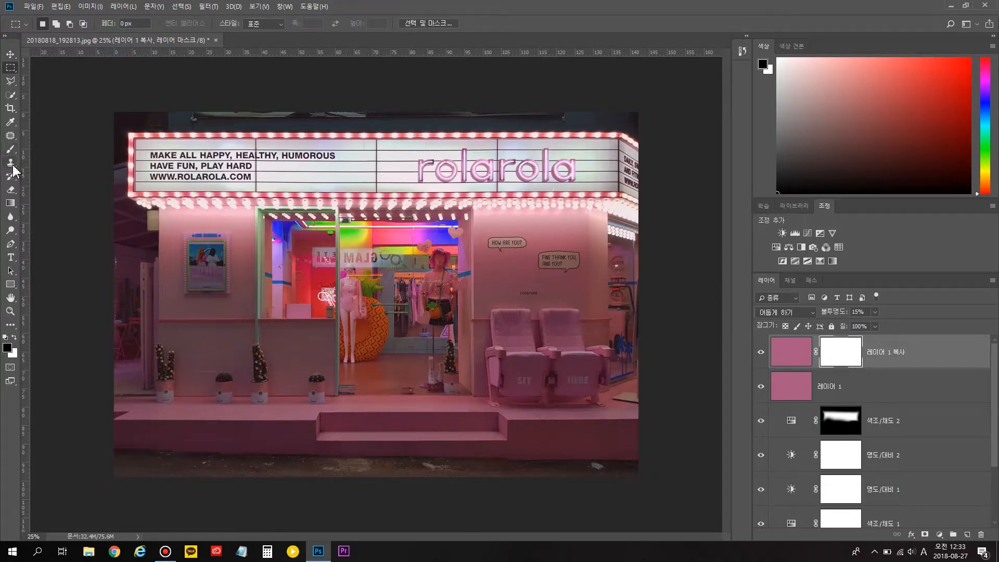
left_click(11, 150)
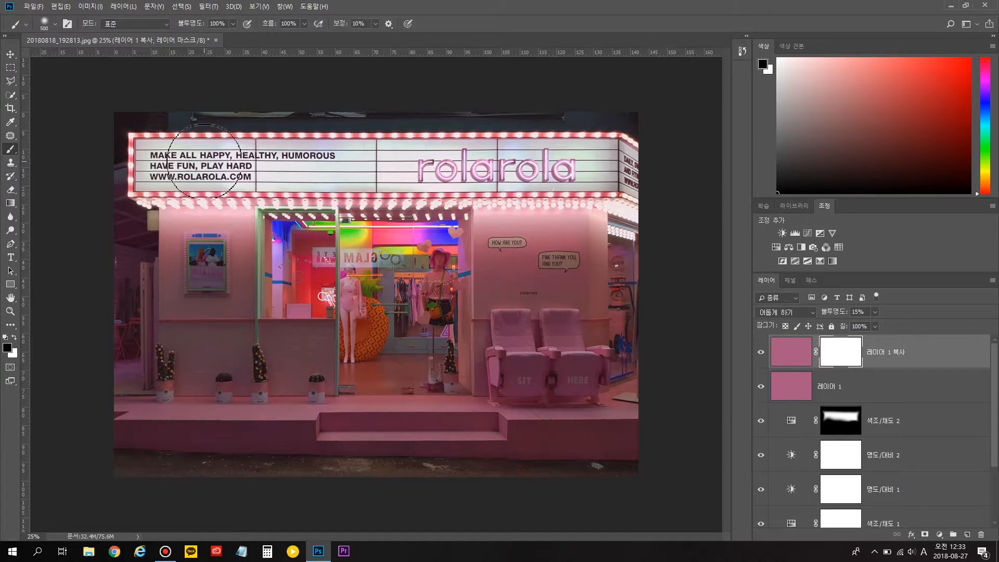
left_click(6, 348)
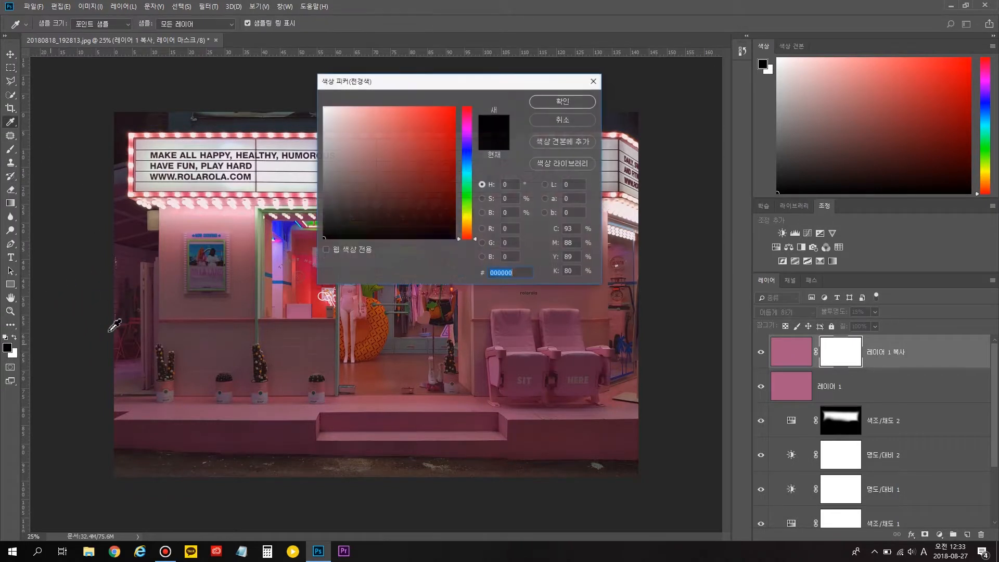
key("Escape")
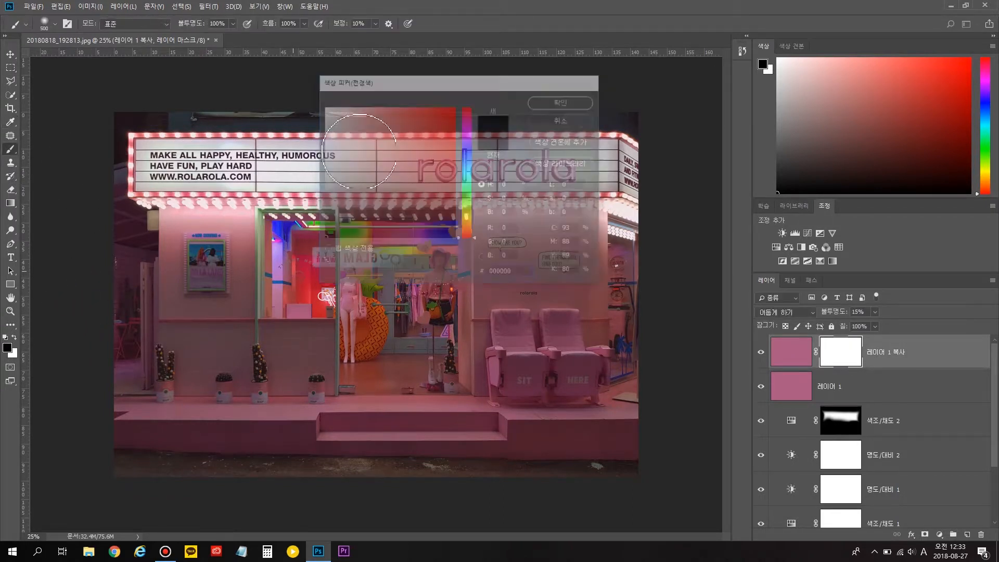
key("b")
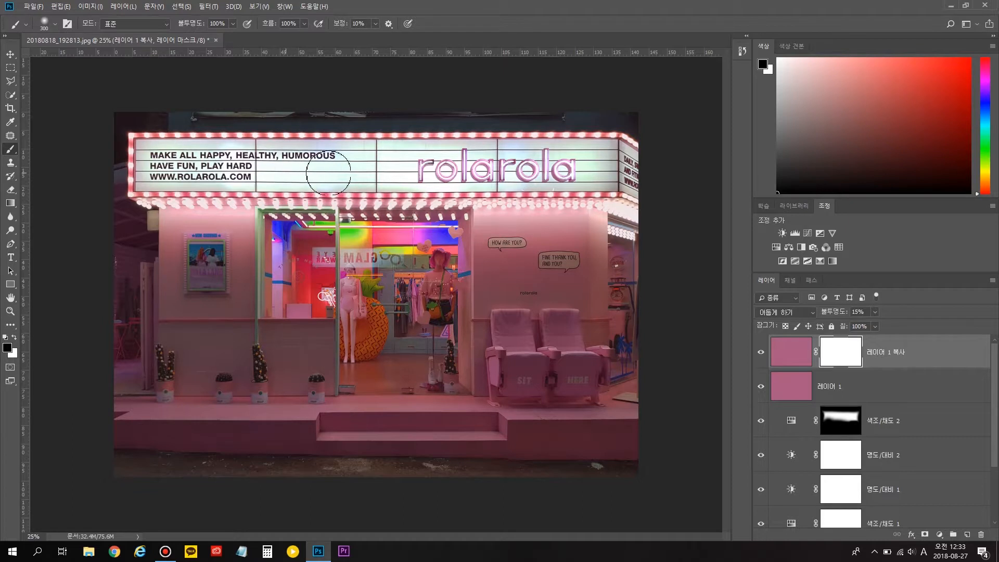
left_click_drag(616, 175, 631, 168)
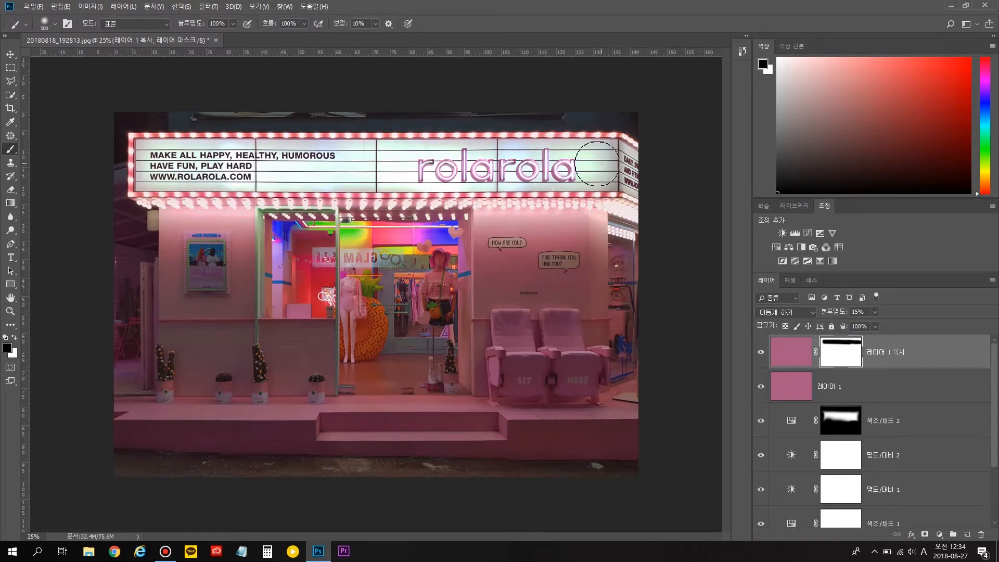
Compare the image with and without the masked Darken layer, temporarily outlining the light strip beneath the sign and parts of the sign
left_click(761, 358)
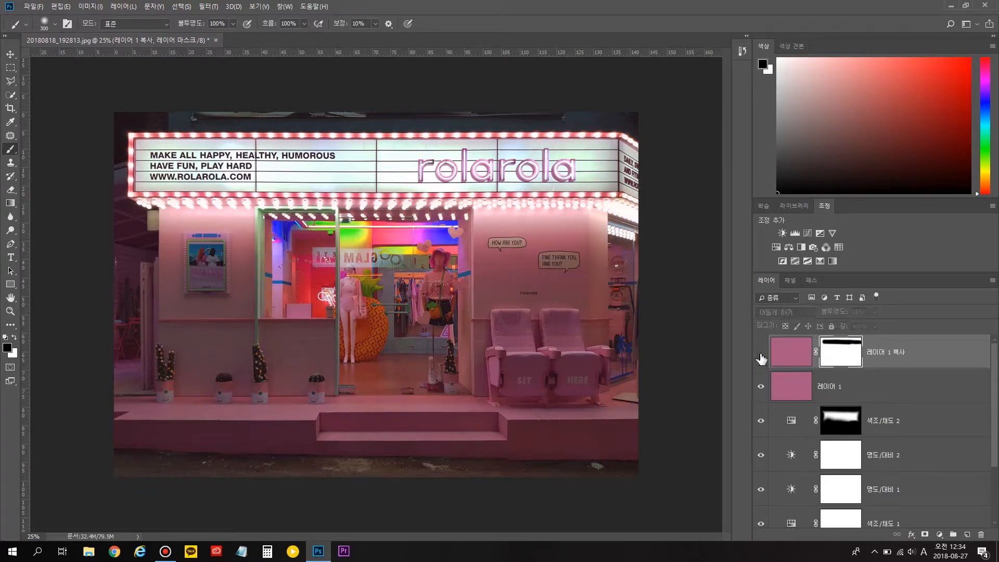
left_click(761, 358)
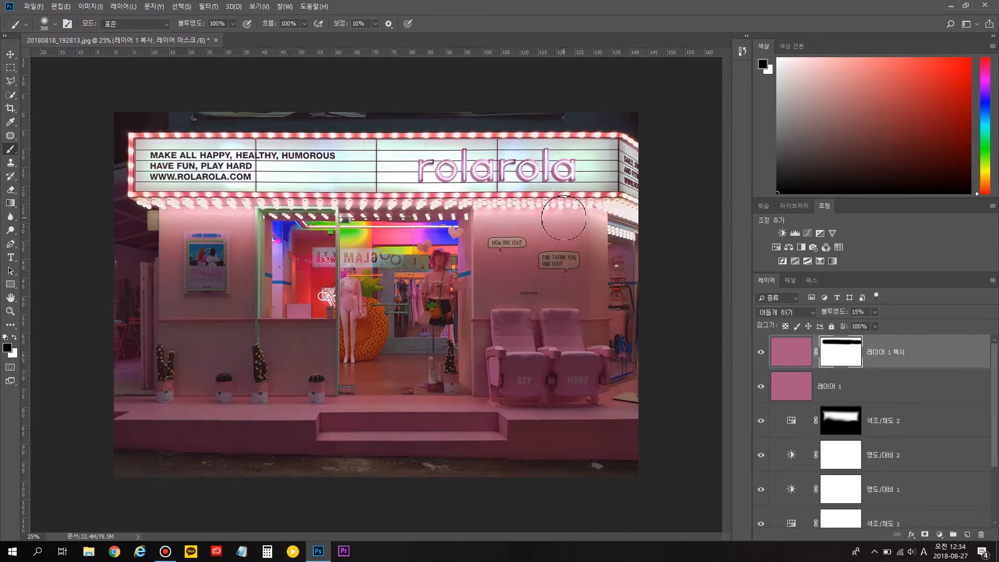
key("m")
left_click_drag(117, 202, 672, 240)
left_click(761, 357)
left_click(762, 355)
left_click(761, 355)
left_click(762, 355)
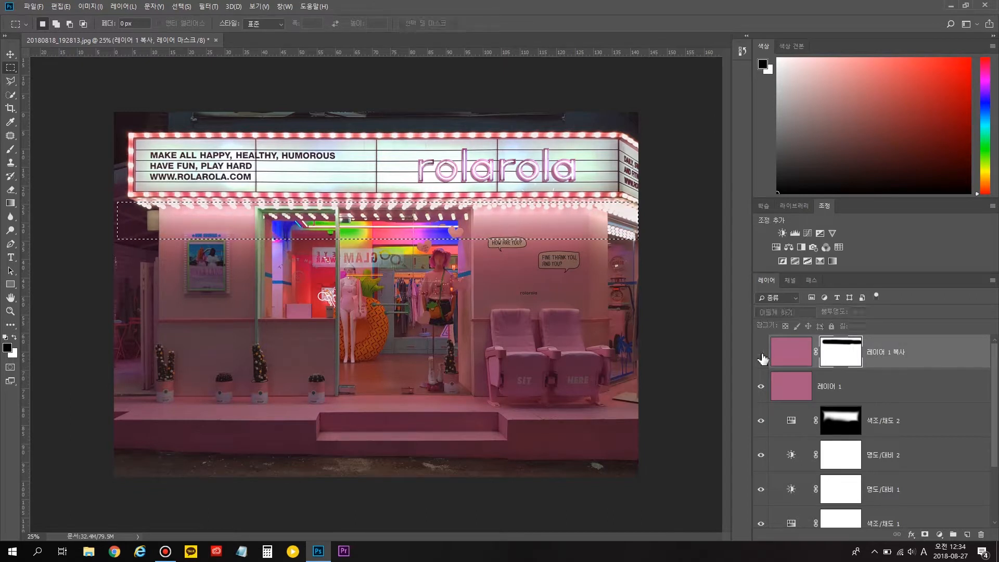
left_click(762, 355)
key("ctrl+d")
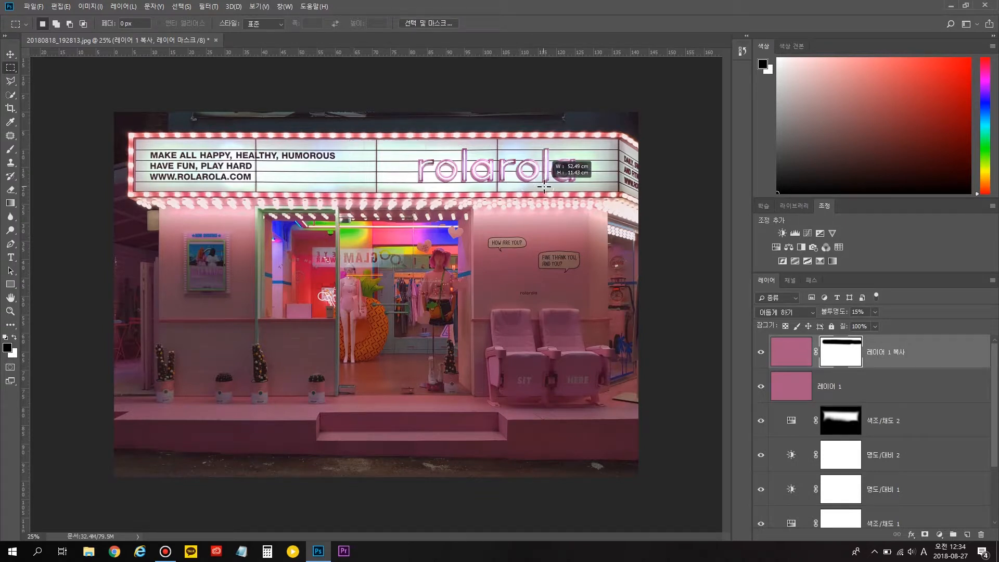
left_click_drag(350, 146, 406, 187)
left_click_drag(346, 147, 414, 187)
left_click(689, 384)
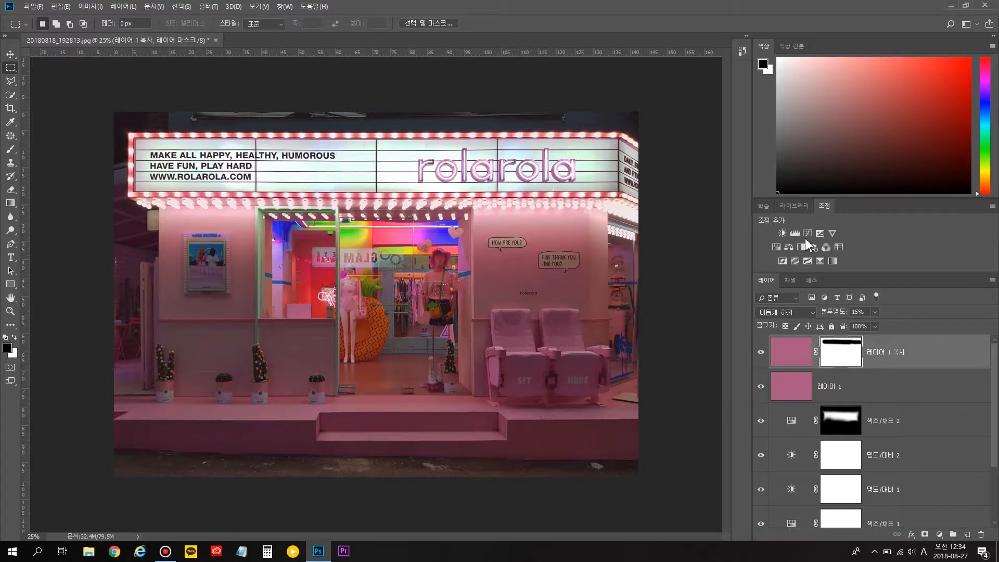
Add a Curves (곡선) adjustment layer and set its white point by sampling the sign with the white eyedropper
left_click(808, 233)
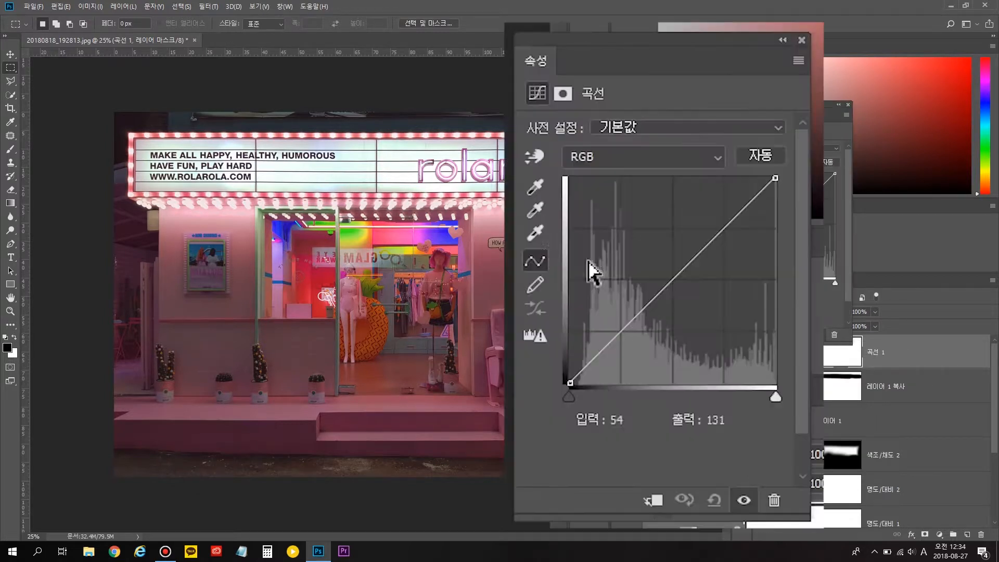
left_click(538, 240)
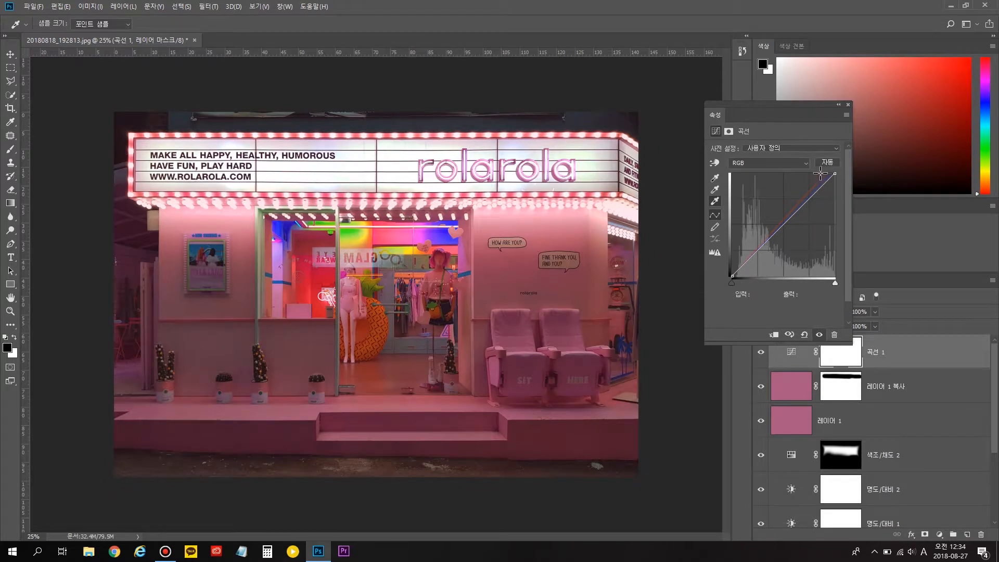
left_click(848, 105)
Compare the photo's white balance with and without the first Curves layer
left_click(761, 352)
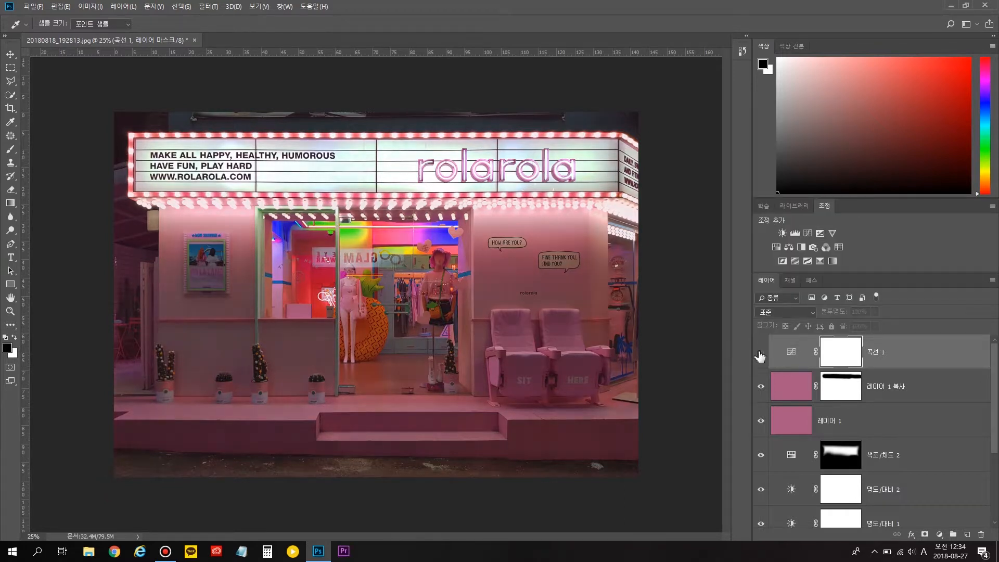
left_click(760, 354)
left_click(761, 354)
left_click(761, 354)
left_click(761, 354)
left_click(761, 354)
left_click(761, 354)
left_click(761, 354)
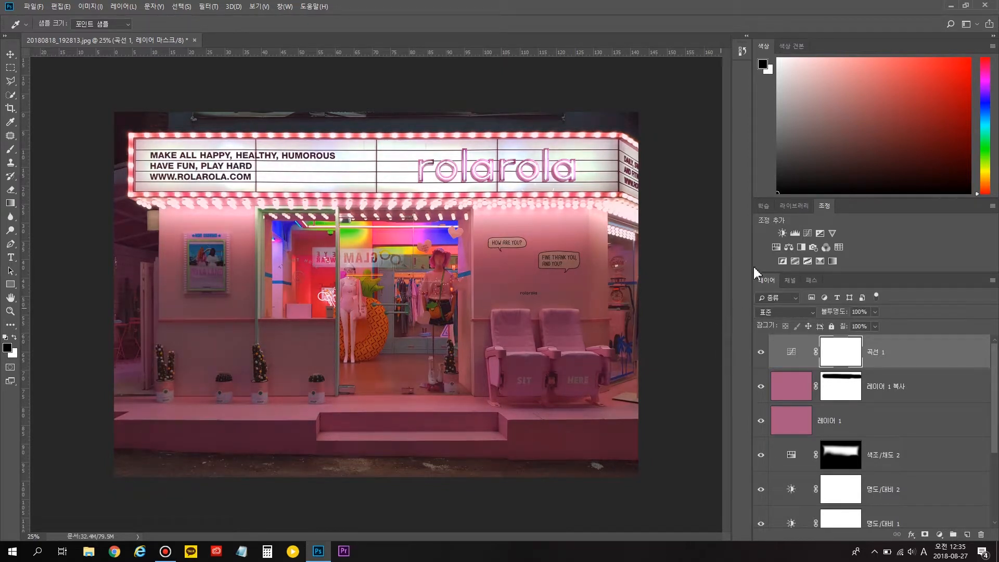
Add a second Curves (곡선) adjustment layer and sample a white point near the sign's upper edge with the white eyedropper
left_click(808, 233)
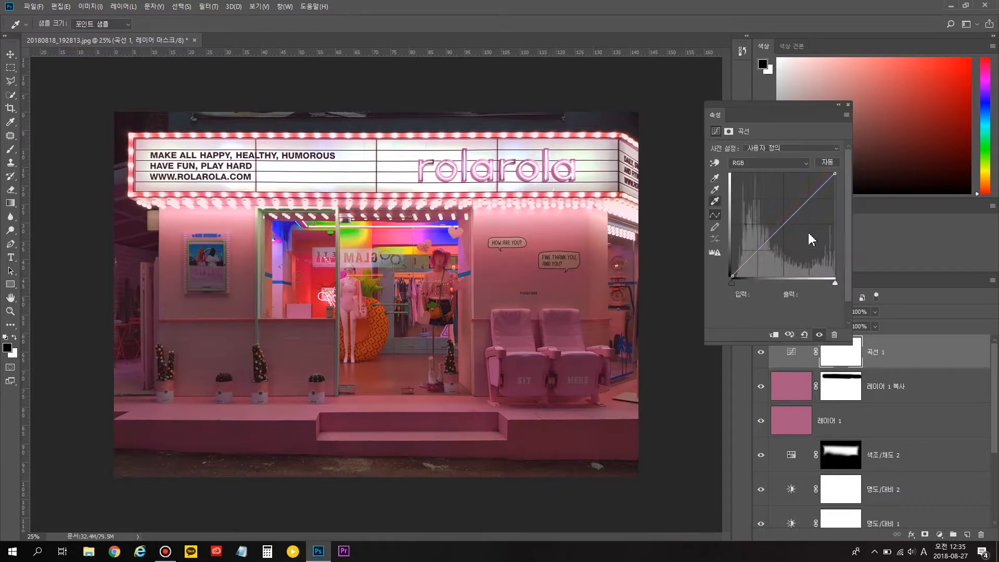
left_click(715, 202)
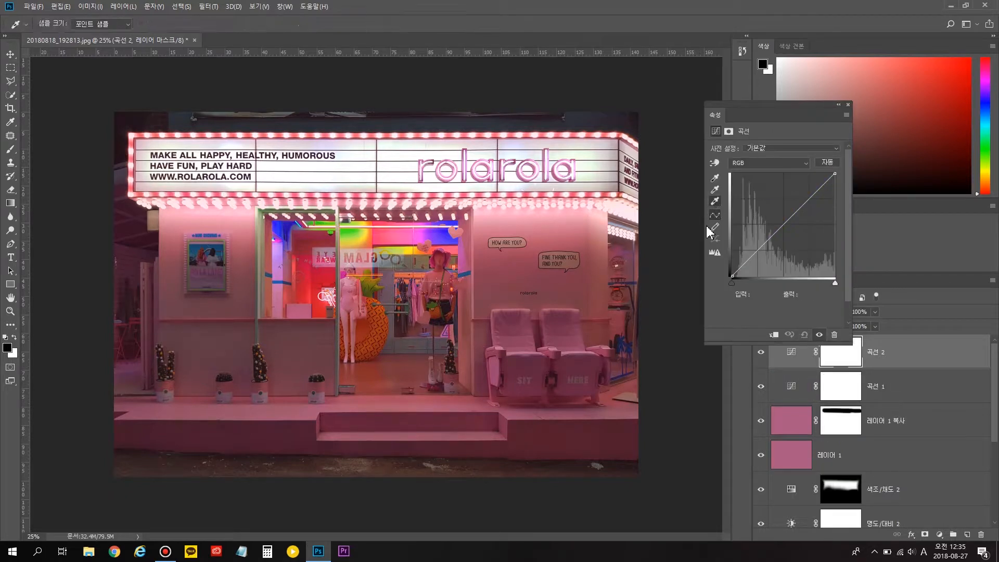
left_click(487, 139)
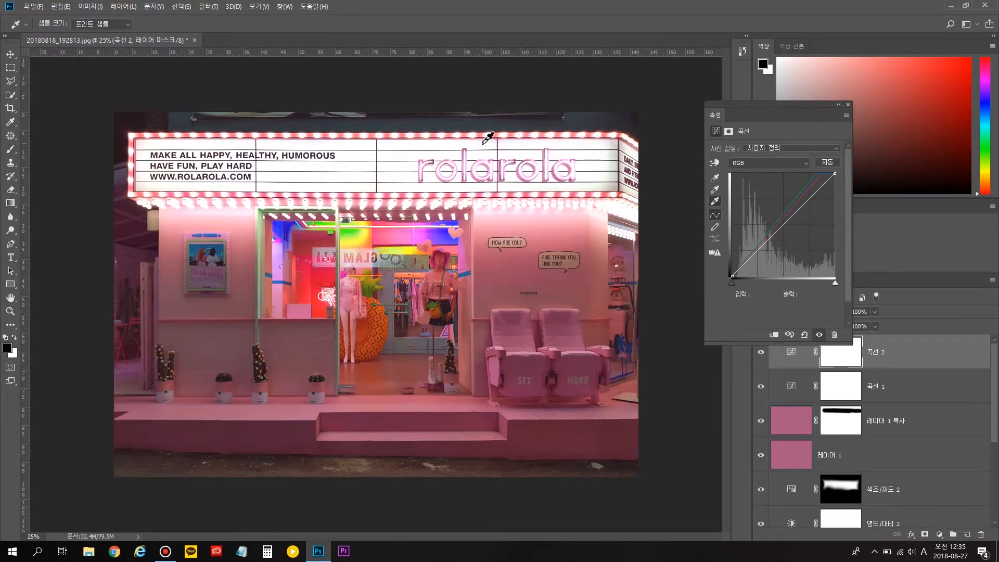
left_click(848, 105)
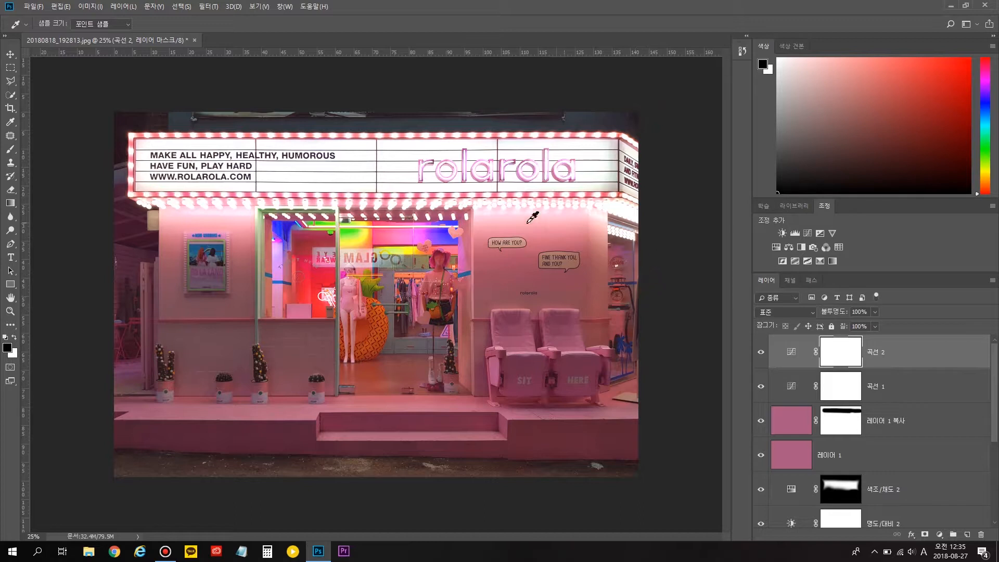
Limit the second Curves layer to the front sign panel by filling its mask with black everywhere outside the panel, and deselect
key("m")
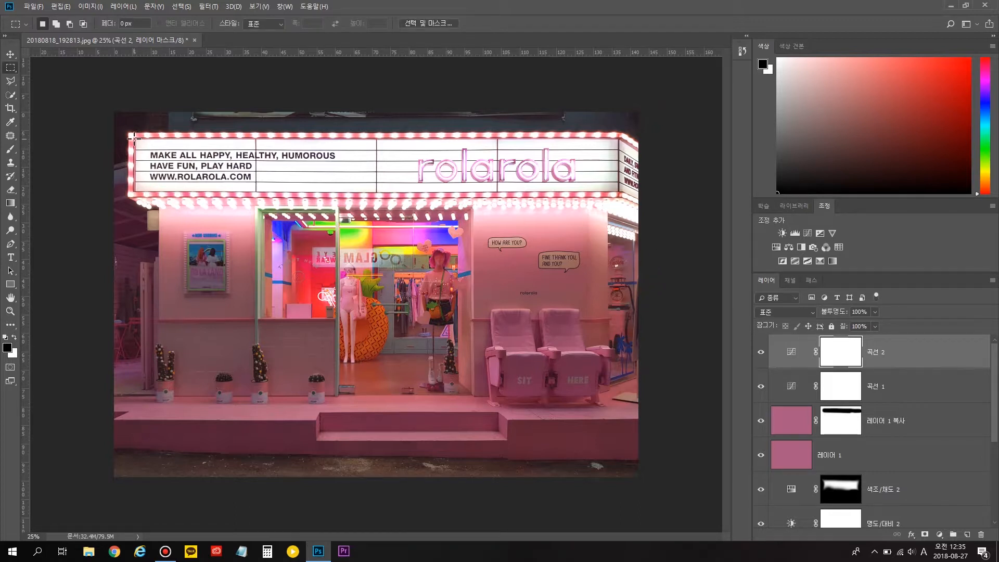
left_click_drag(135, 137, 618, 194)
key("ctrl+shift+i")
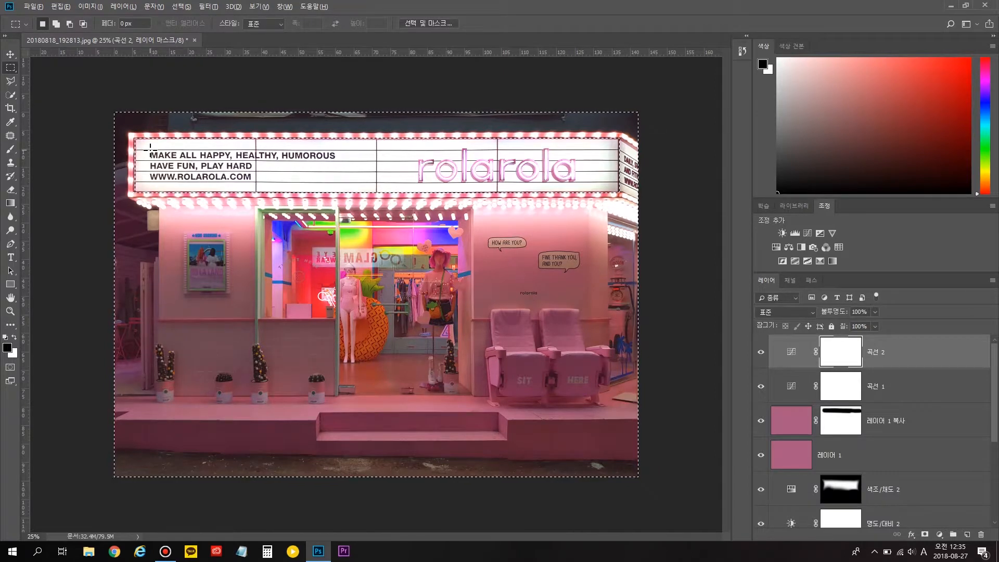
key("alt+BackSpace")
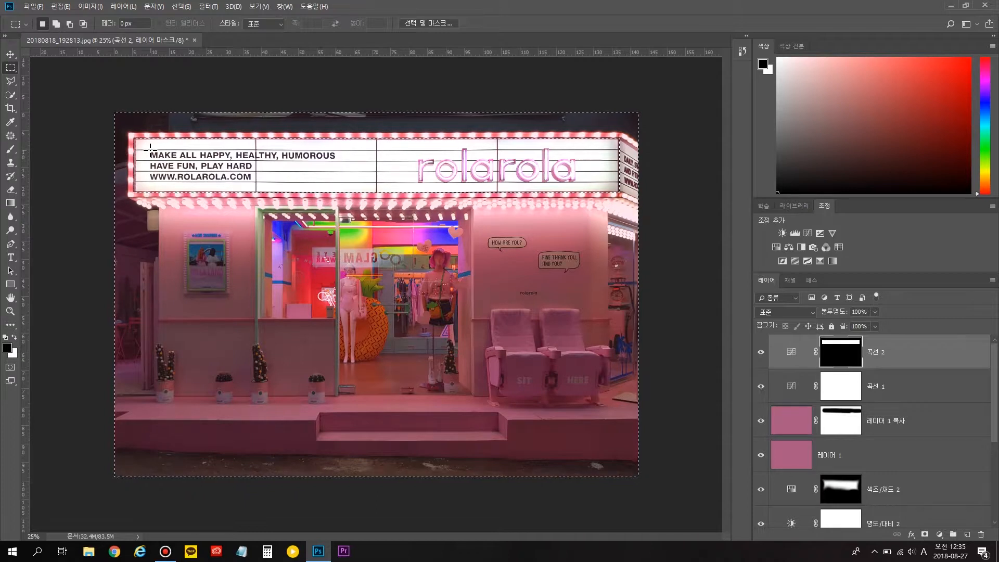
key("ctrl+d")
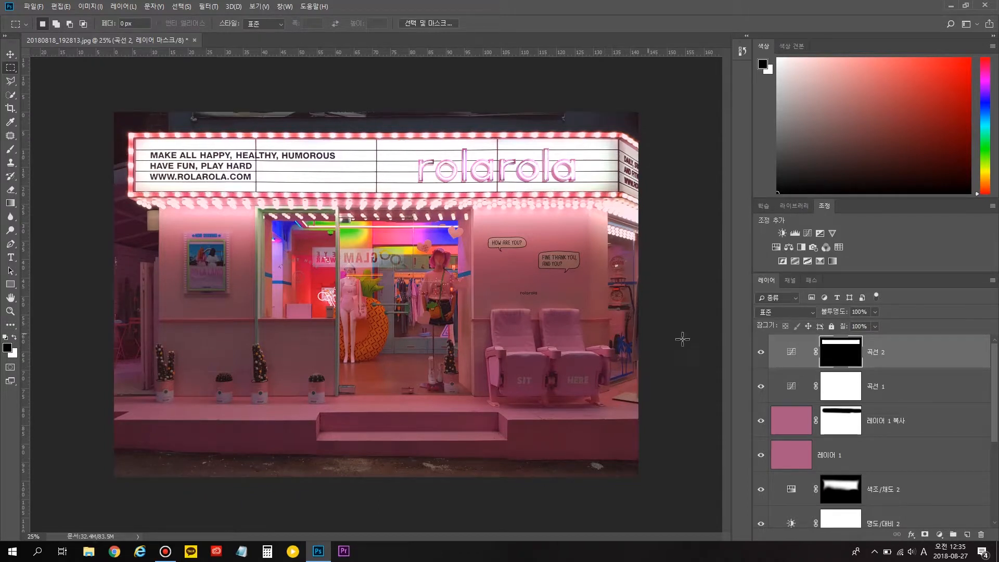
Compare the sign panel with and without the masked second Curves layer
left_click(761, 354)
left_click(761, 354)
left_click(761, 354)
left_click(761, 354)
left_click(761, 354)
left_click(762, 354)
left_click(762, 353)
left_click(761, 353)
On the second Curves layer's mask, paint black over the sign's neon letters up to the second "o" with a 40 px brush
key("b")
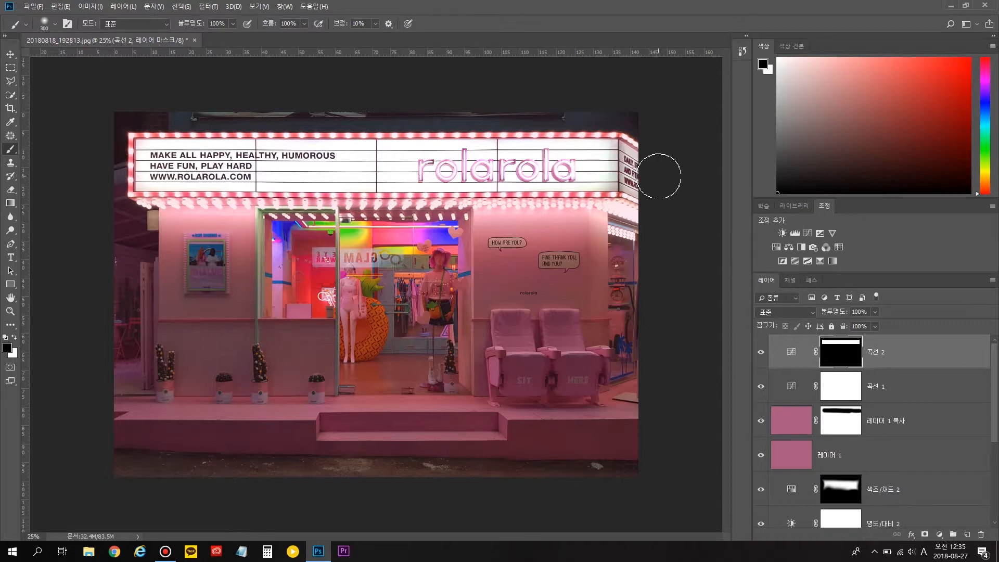
key("e")
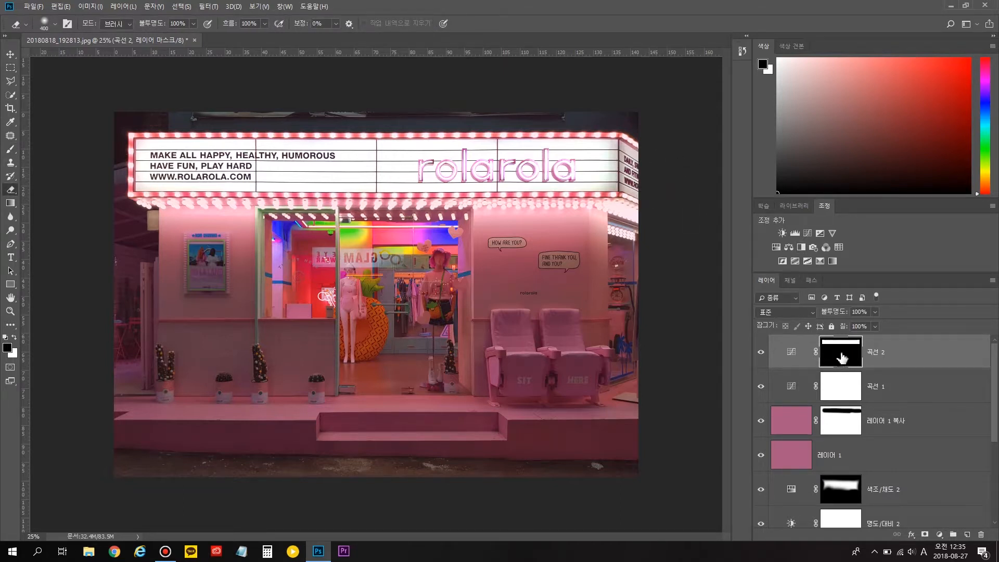
key("bracketleft")
key("bracketleft")
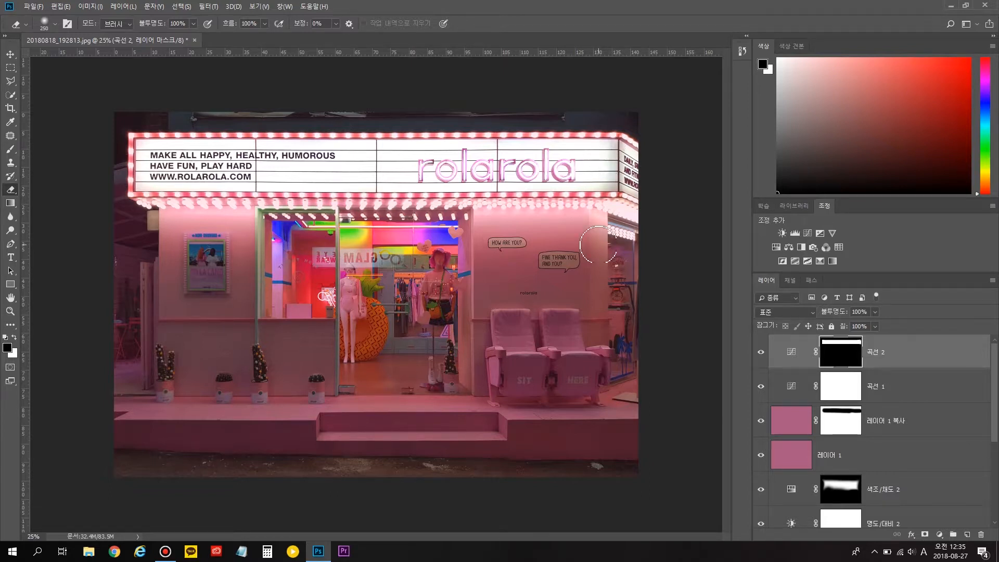
scroll(448, 156, "up", 5)
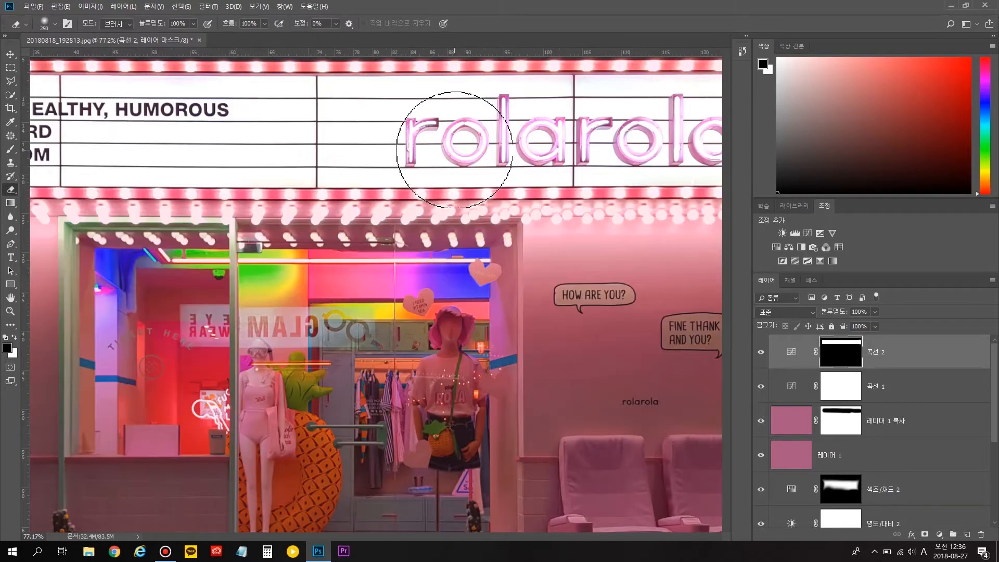
left_click_drag(477, 149, 256, 183)
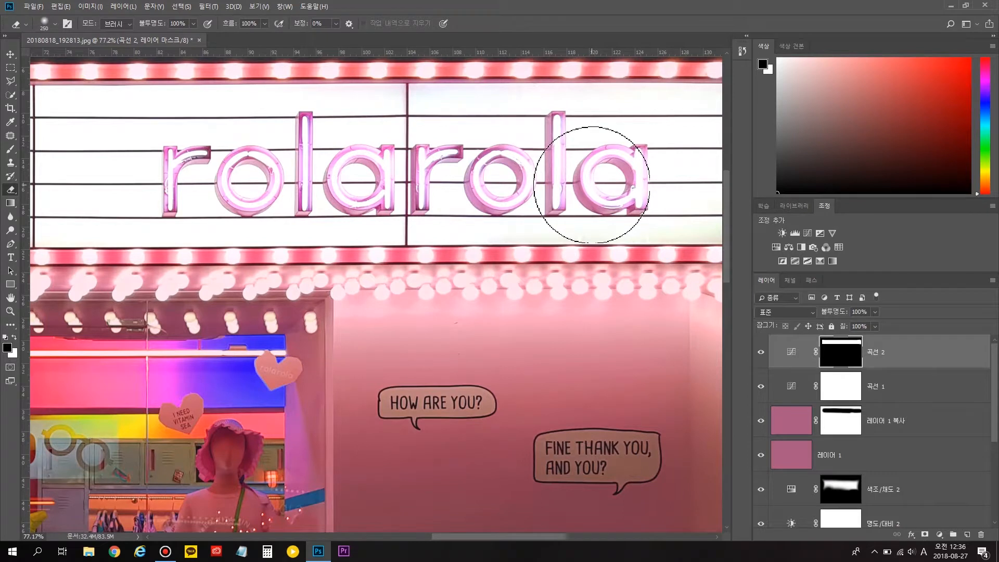
key("b")
key("bracketleft")
key("bracketleft")
key("bracketleft")
key("bracketleft")
key("bracketleft")
key("bracketleft")
key("bracketleft")
key("bracketleft")
key("bracketleft")
key("bracketleft")
key("bracketleft")
key("bracketleft")
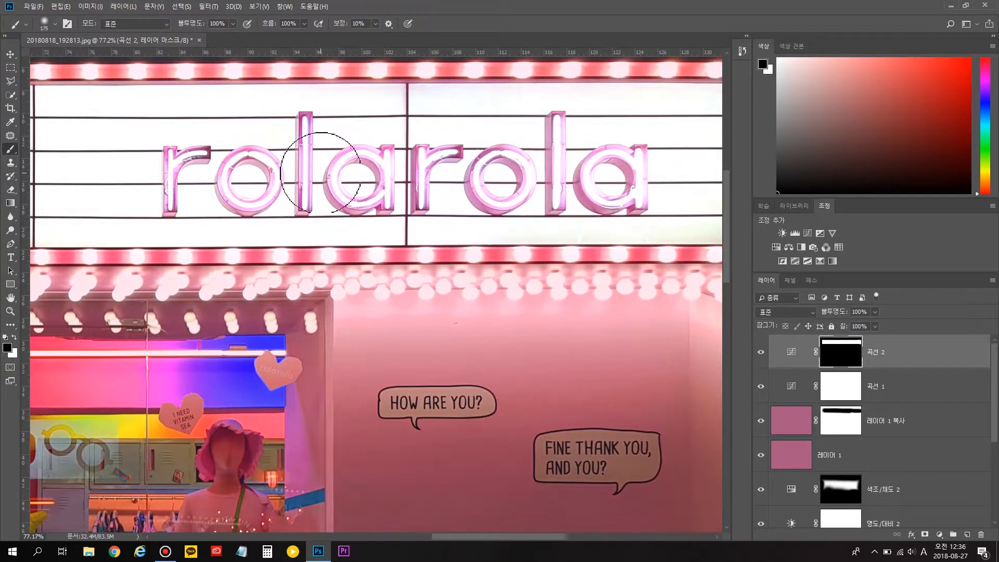
key("bracketleft")
key("bracketleft")
key("bracketleft")
key("bracketleft")
key("bracketleft")
key("bracketleft")
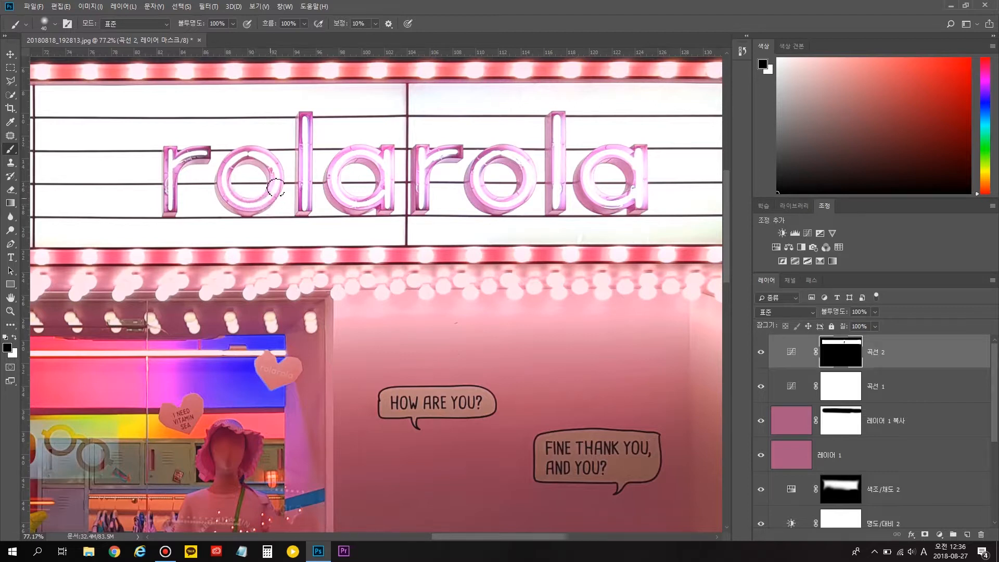
left_click_drag(305, 118, 301, 210)
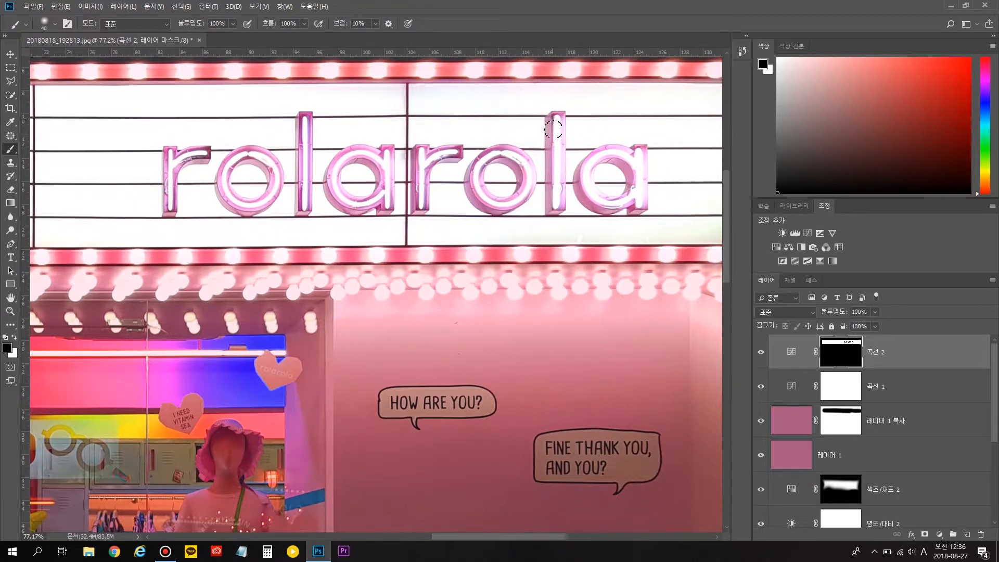
Paint black over the final "l" and "a" of the neon lettering on the second Curves layer's mask
left_click_drag(558, 119, 556, 207)
mouse_move(640, 152)
left_mouse_down()
mouse_move(640, 208)
mouse_move(629, 196)
mouse_move(611, 205)
mouse_move(593, 195)
mouse_move(596, 156)
mouse_move(634, 167)
left_mouse_up()
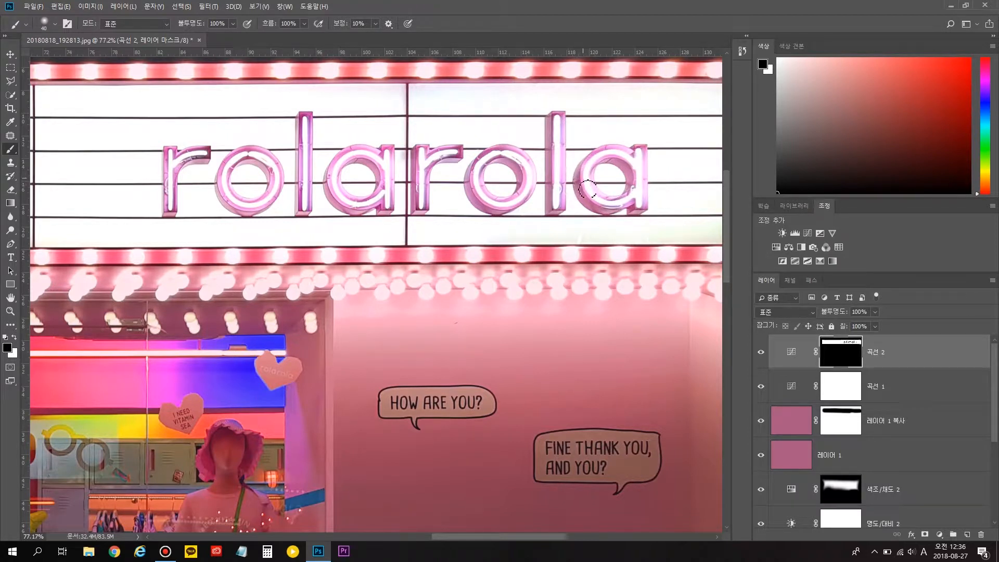
left_click_drag(634, 180, 625, 166)
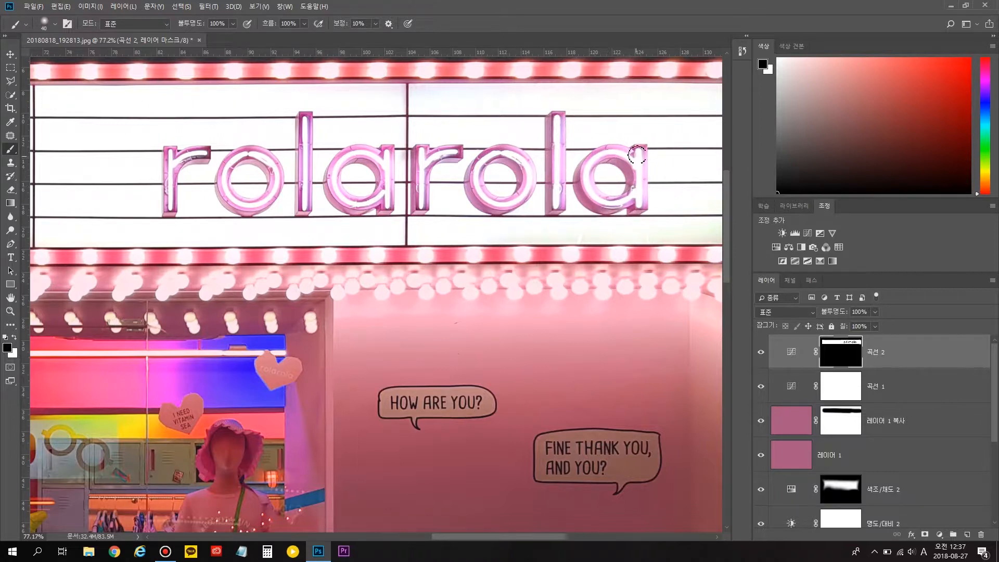
Compare the whole photo with and without the second Curves layer
scroll(486, 203, "down", 7)
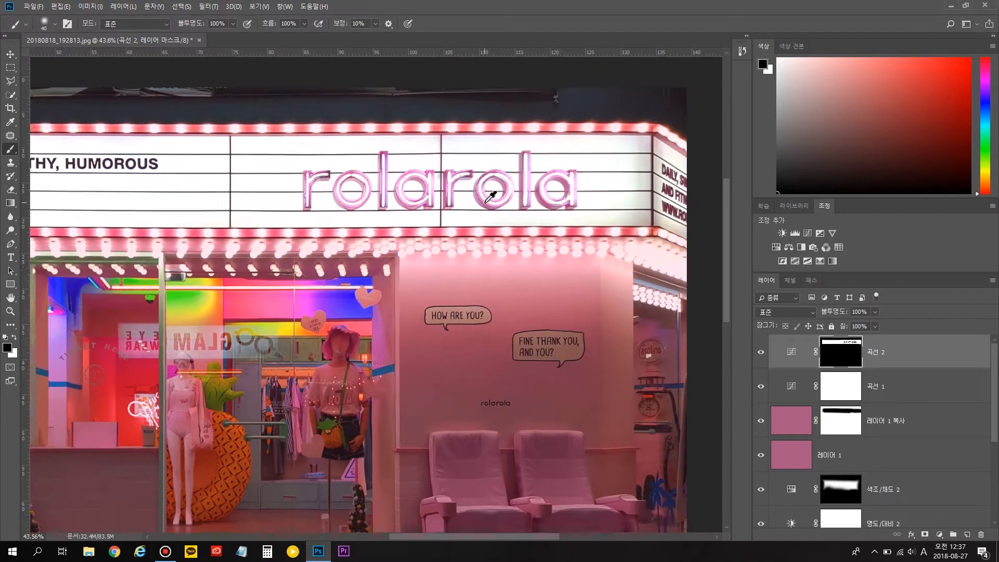
scroll(465, 288, "up", 1)
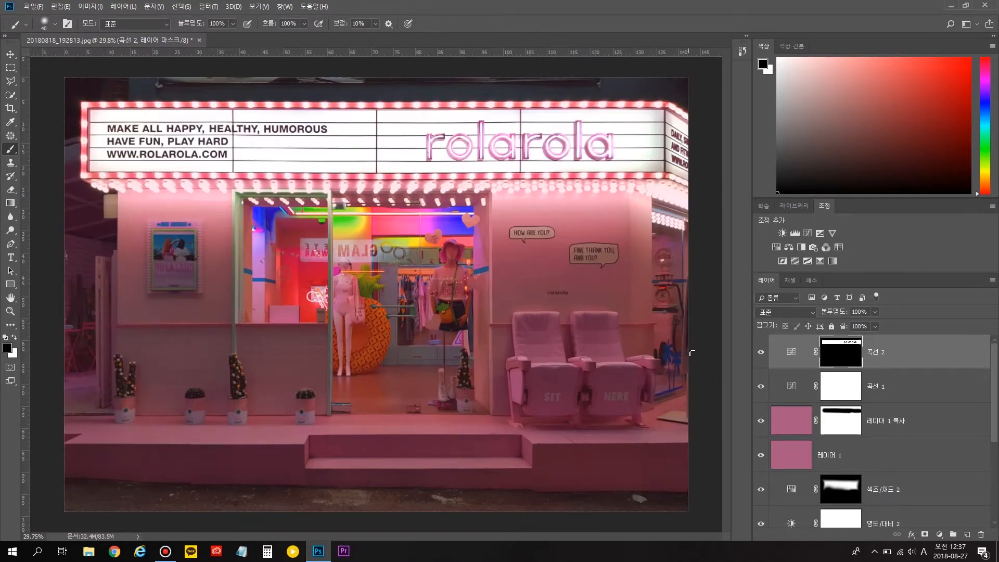
left_click(762, 356)
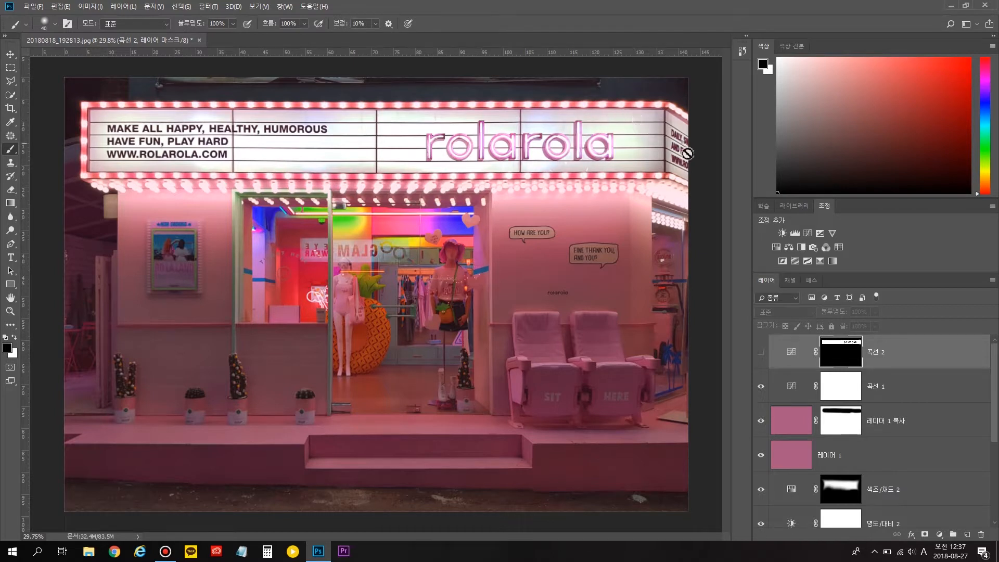
left_click(762, 354)
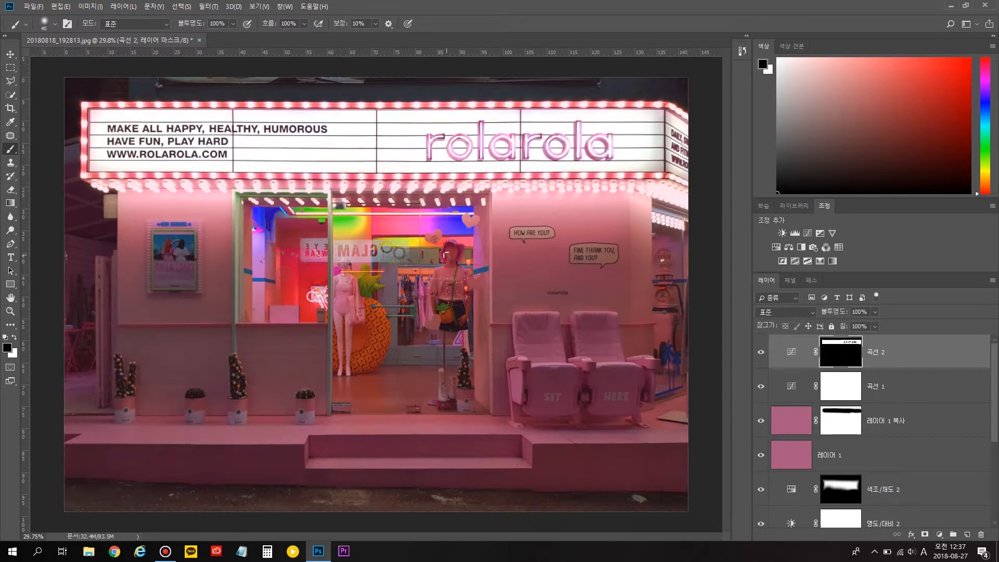
Add a third Curves (곡선) adjustment layer and sample a white point at the front sign panel's edge beside the side panel
key("v")
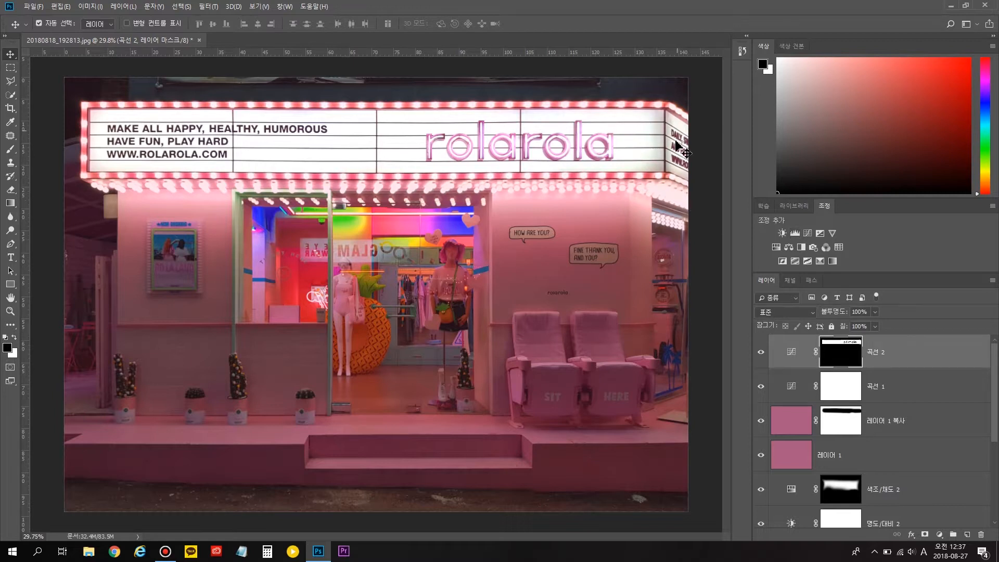
left_click(808, 233)
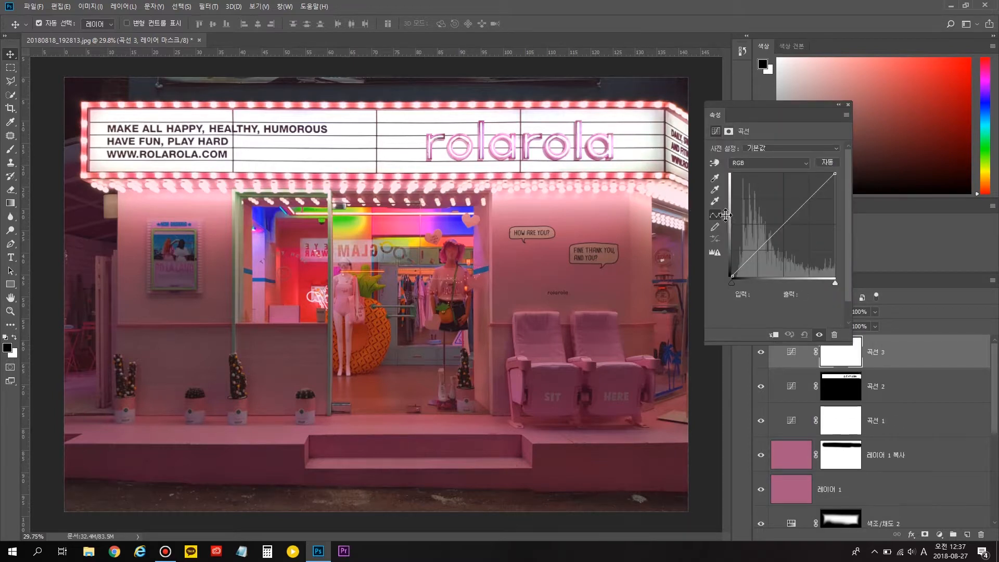
left_click(716, 202)
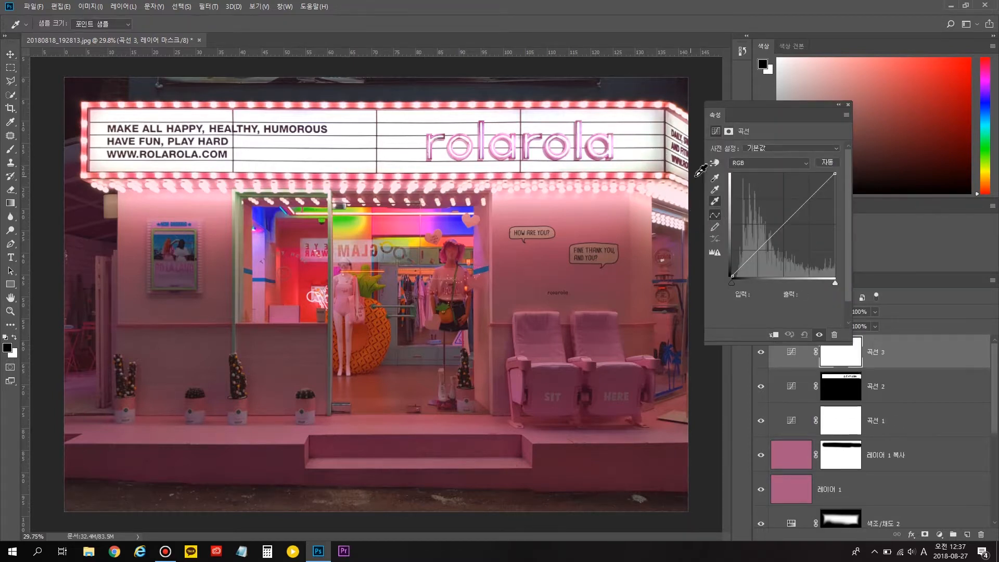
left_click(664, 162)
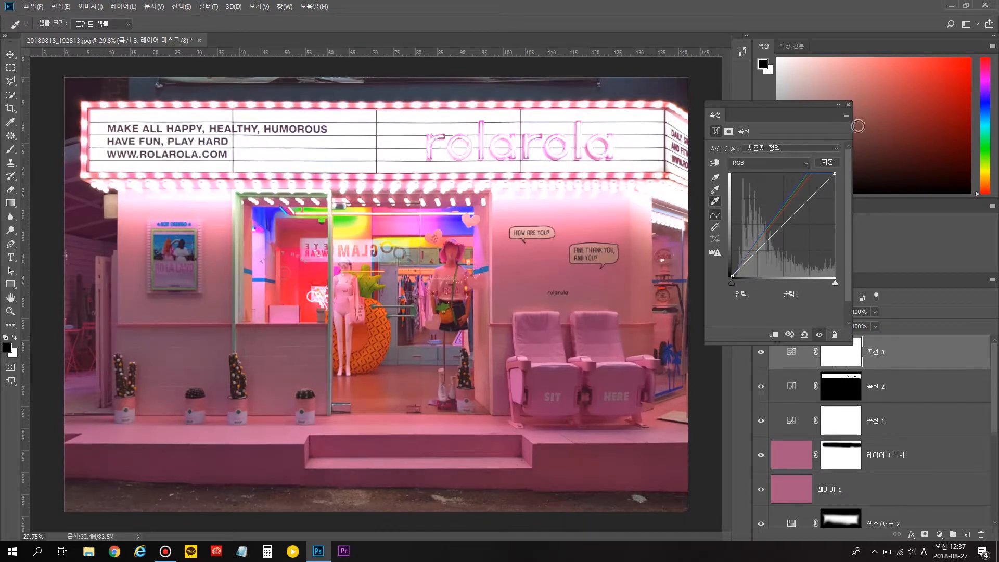
left_click(849, 105)
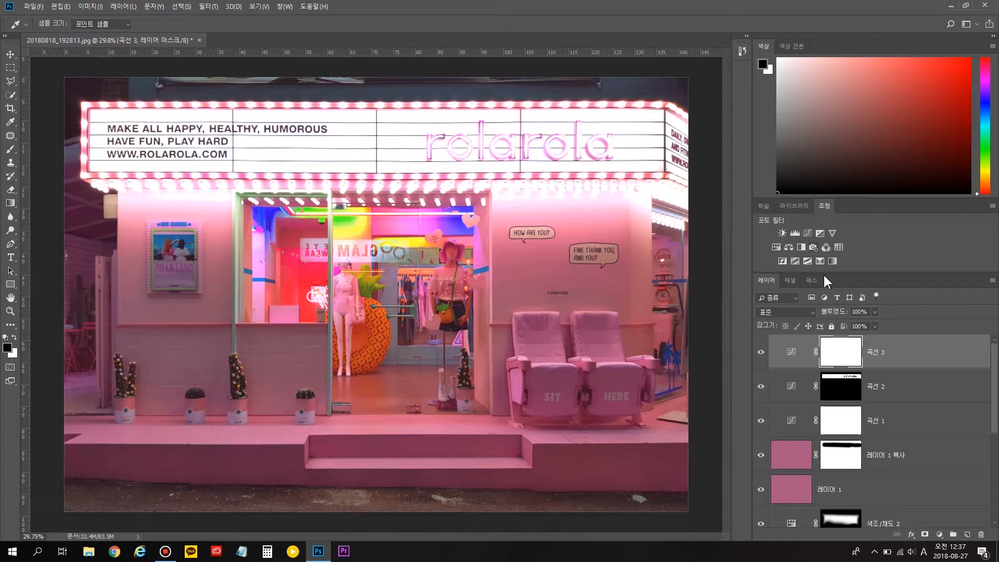
Compare the photo's brightness with and without the third Curves layer
left_click(762, 353)
left_click(765, 355)
left_click(765, 355)
left_click(766, 355)
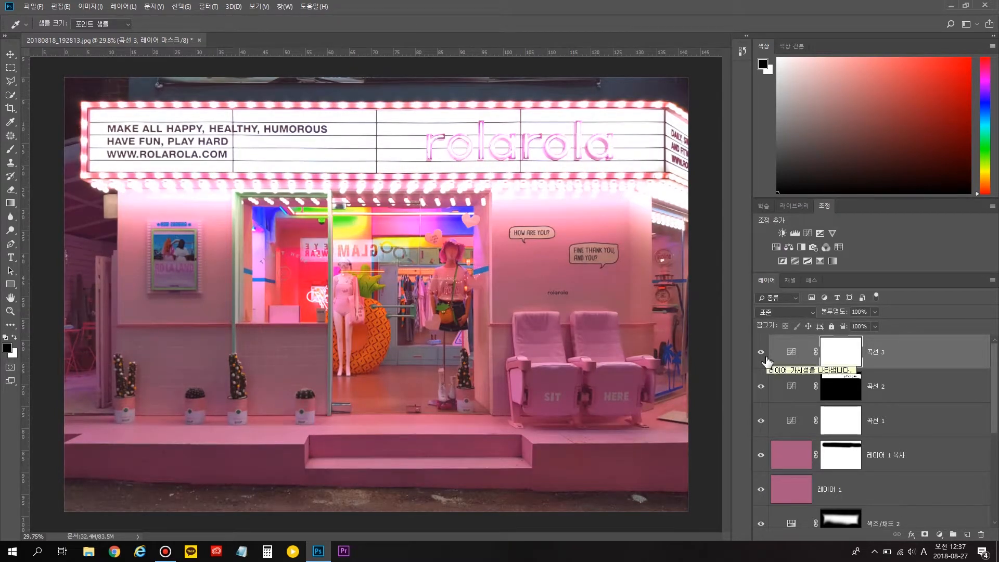
Paint black over the sign on the third Curves layer's mask with a 700 px soft brush, then erase the mask over the side sign panel
scroll(612, 259, "up", 1)
scroll(613, 259, "down", 3)
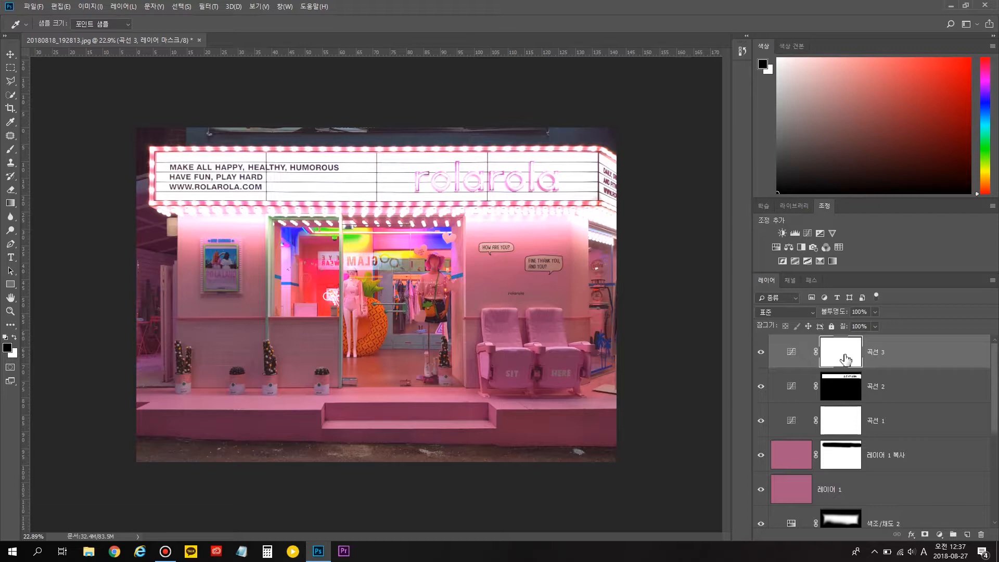
key("v")
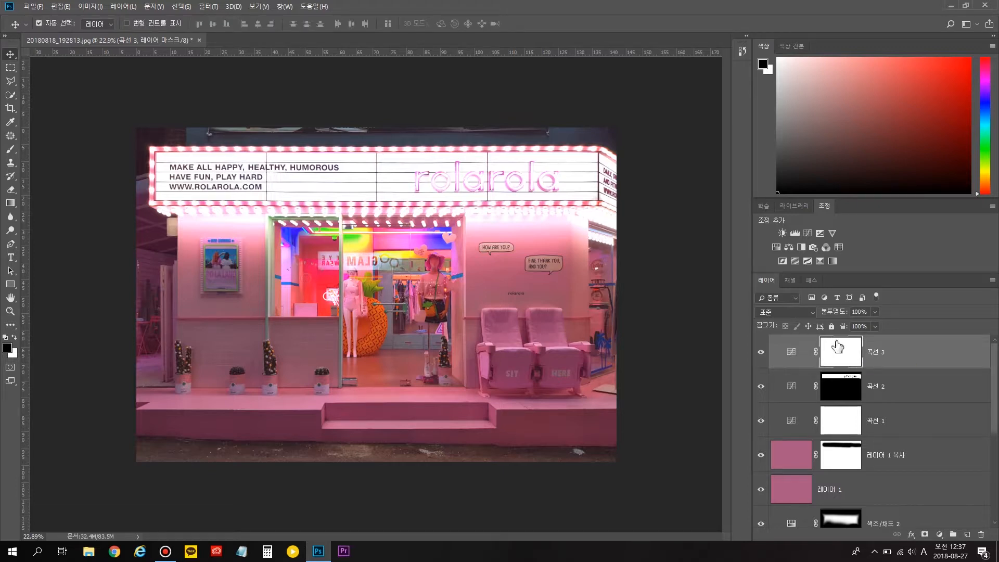
key("b")
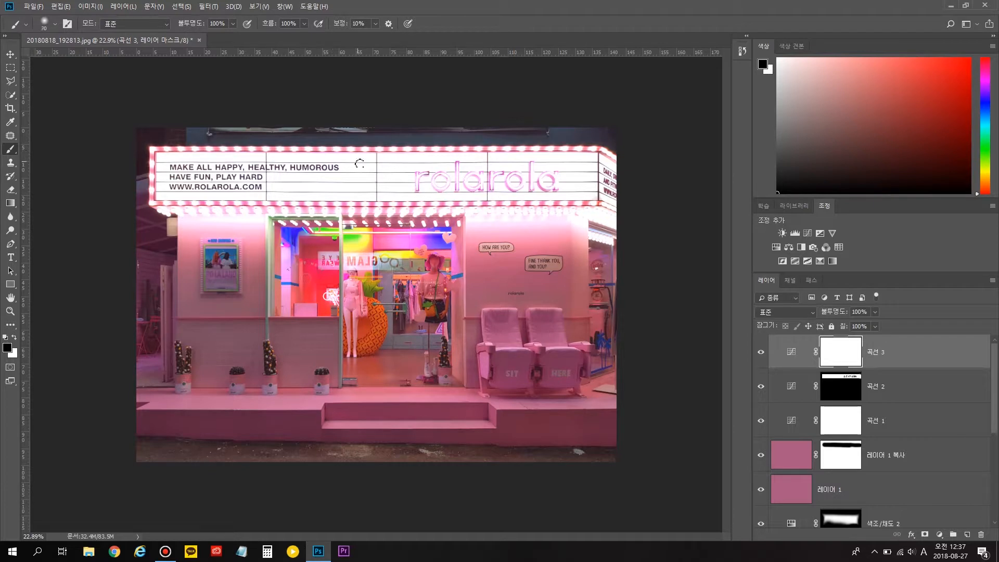
key("bracketright")
key("bracketright")
key("bracketright")
key("bracketright")
key("bracketright")
key("bracketright")
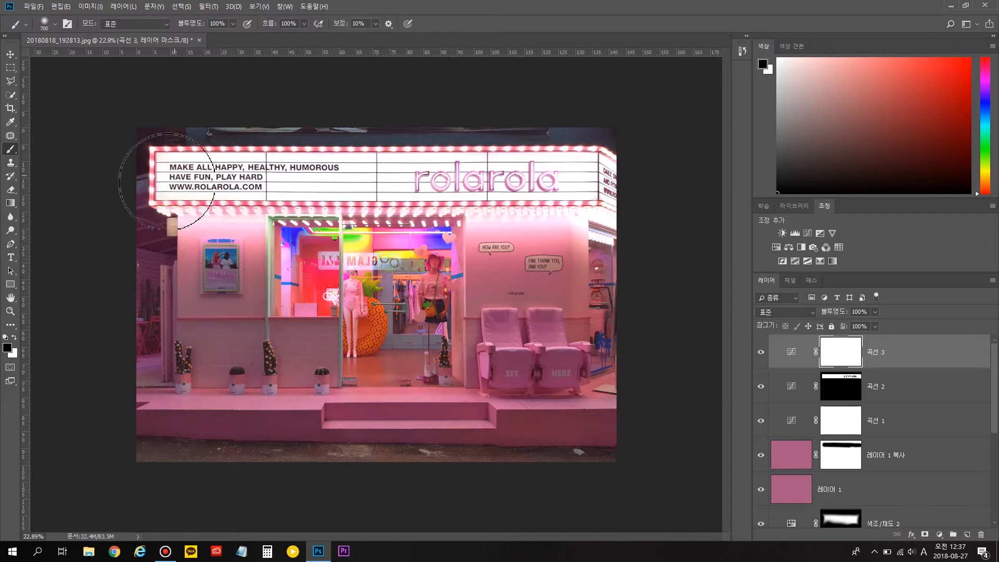
mouse_move(444, 165)
left_mouse_down()
mouse_move(546, 153)
mouse_move(617, 157)
mouse_move(660, 177)
left_mouse_up()
key("e")
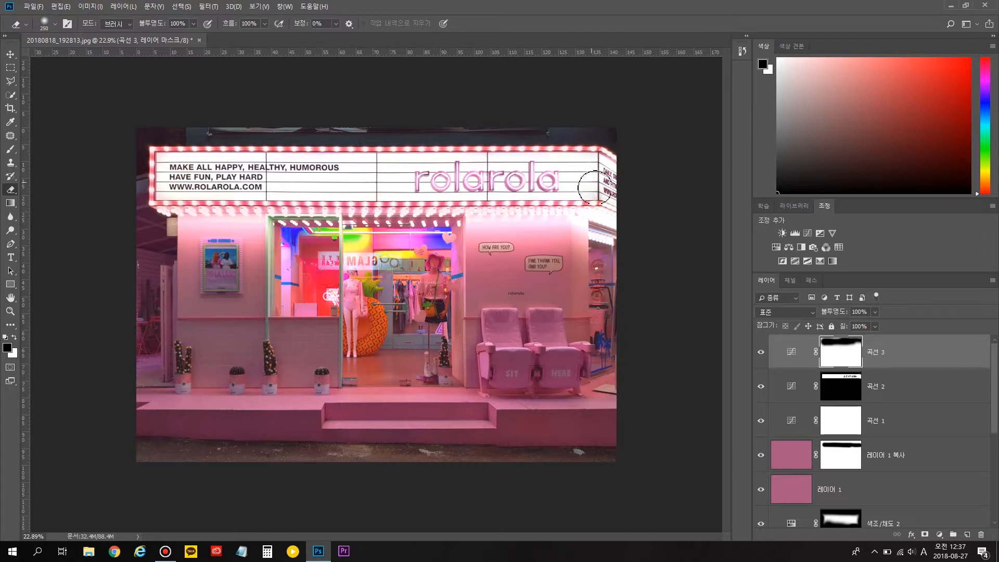
key("b")
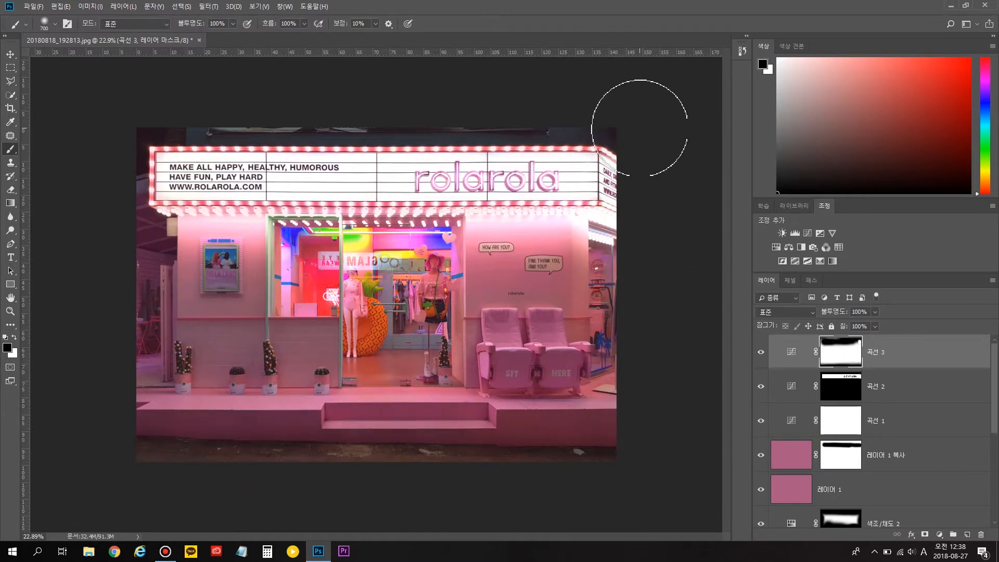
Try masking the upper wall and doorway below the sign lights with a 500 px brush, and undo the stroke
key("bracketleft")
key("bracketleft")
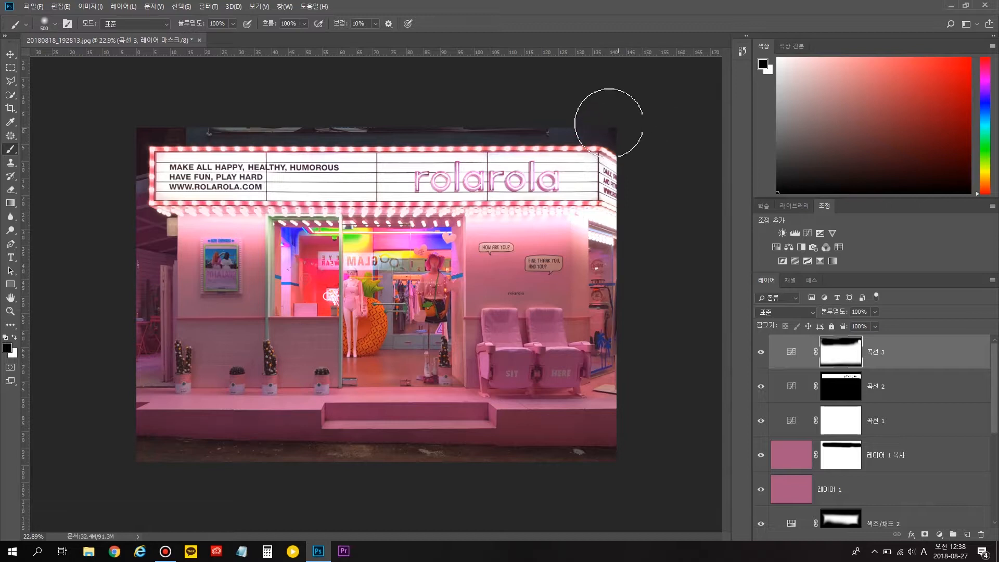
left_click_drag(186, 227, 350, 243)
key("ctrl+z")
Paint black on the third Curves layer's mask across the upper wall and shop entrance below the sign, using 300 px and 600 px brushes
key("bracketleft")
key("bracketleft")
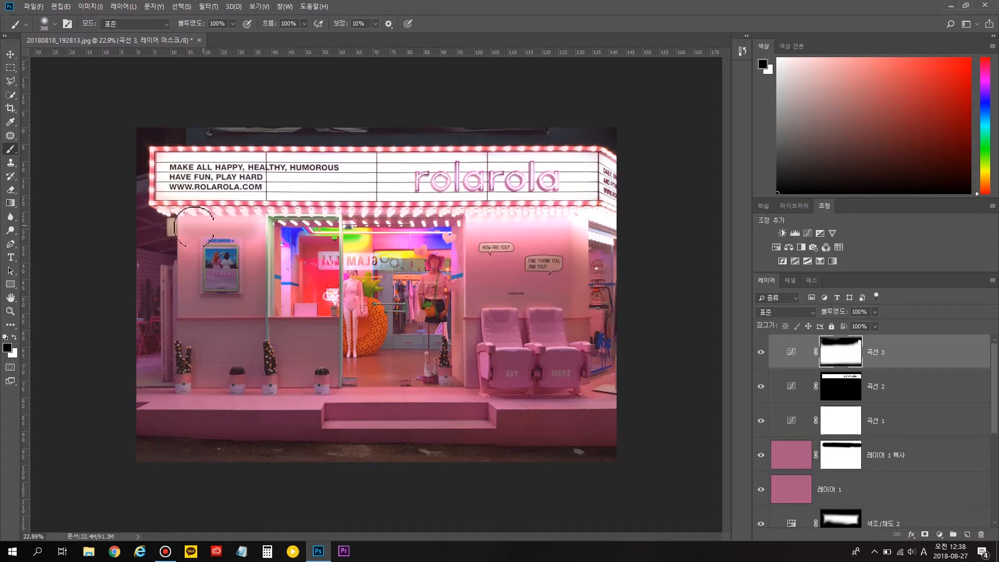
left_click_drag(238, 222, 192, 219)
left_click(163, 219)
key("bracketright")
key("bracketright")
key("bracketright")
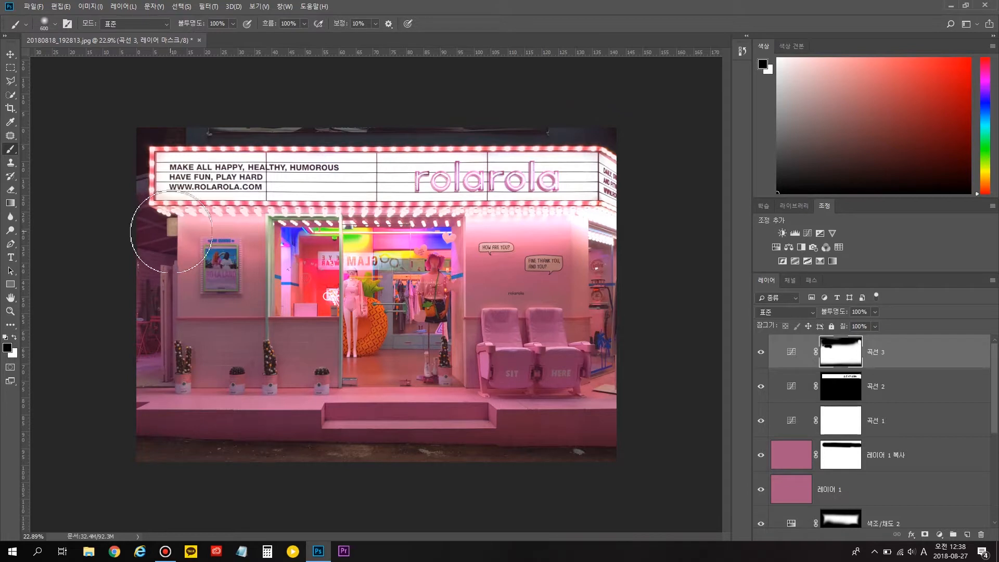
mouse_move(544, 249)
left_mouse_down()
mouse_move(617, 248)
mouse_move(314, 251)
left_mouse_up()
Enlarge the Eraser to 700 px and check its size and hardness settings
key("e")
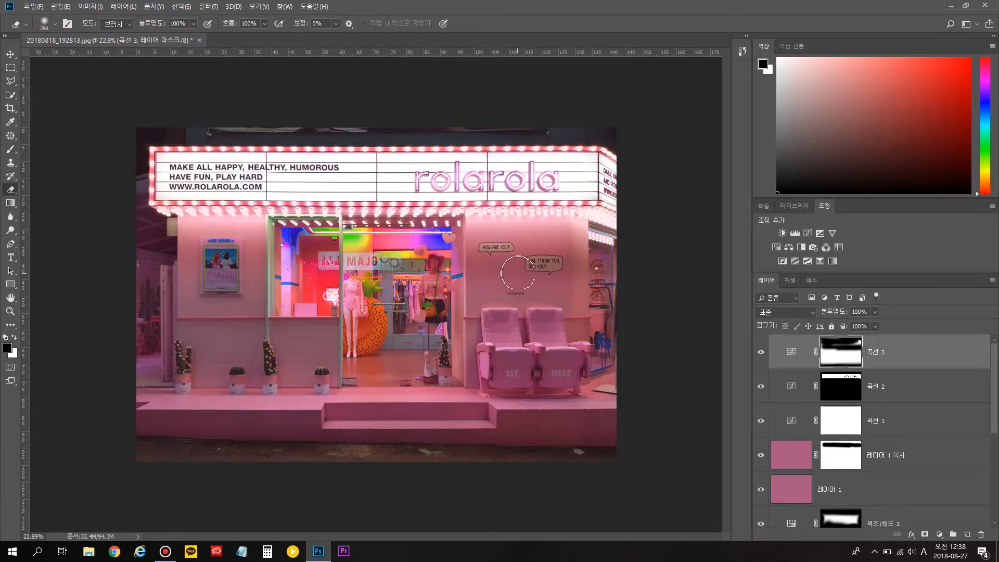
key("bracketright")
key("bracketright")
right_click(473, 333)
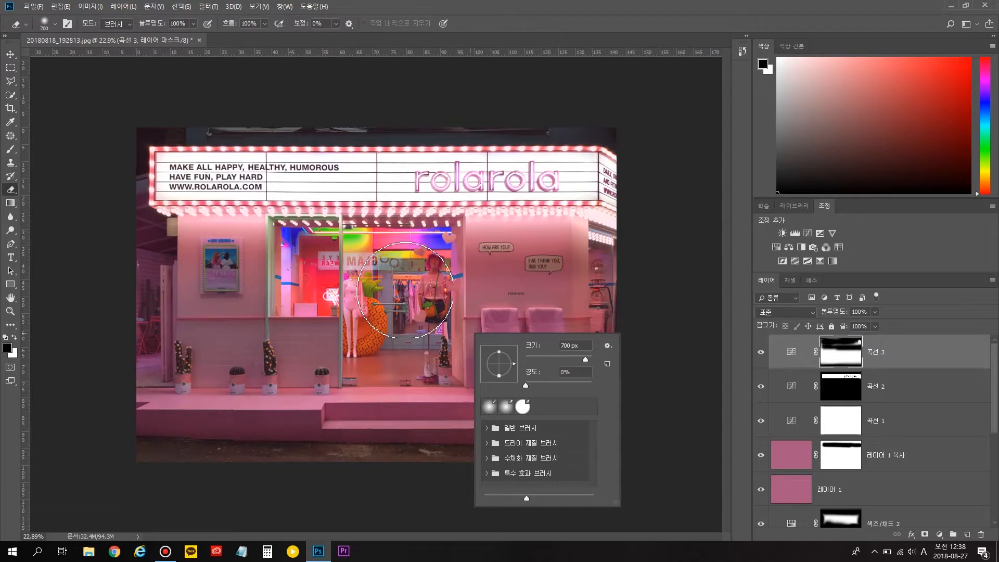
key("Escape")
Choose a soft round tip with 0% hardness for the mask brush and the 700 px Eraser
key("b")
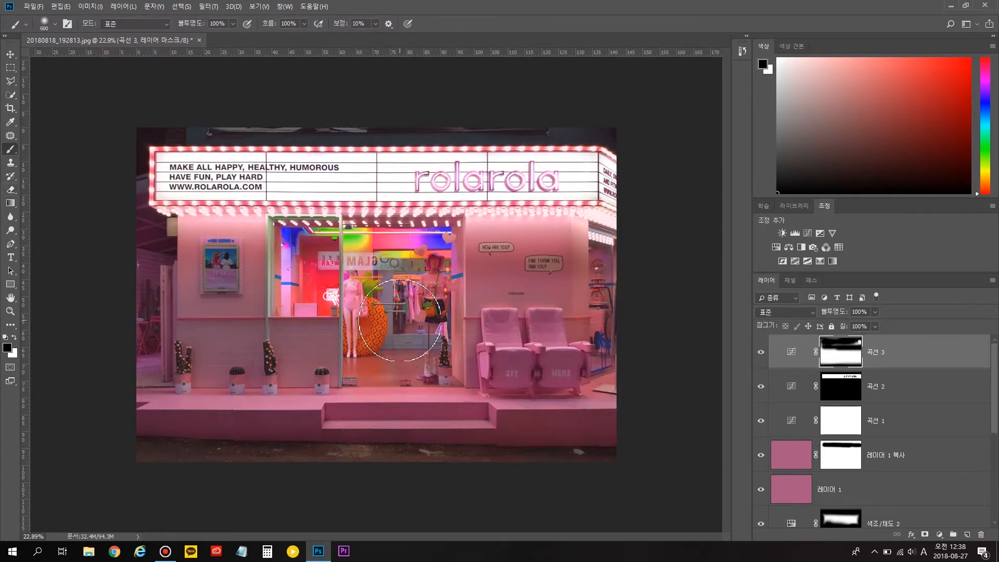
left_click_drag(400, 321, 394, 297)
right_click(394, 297)
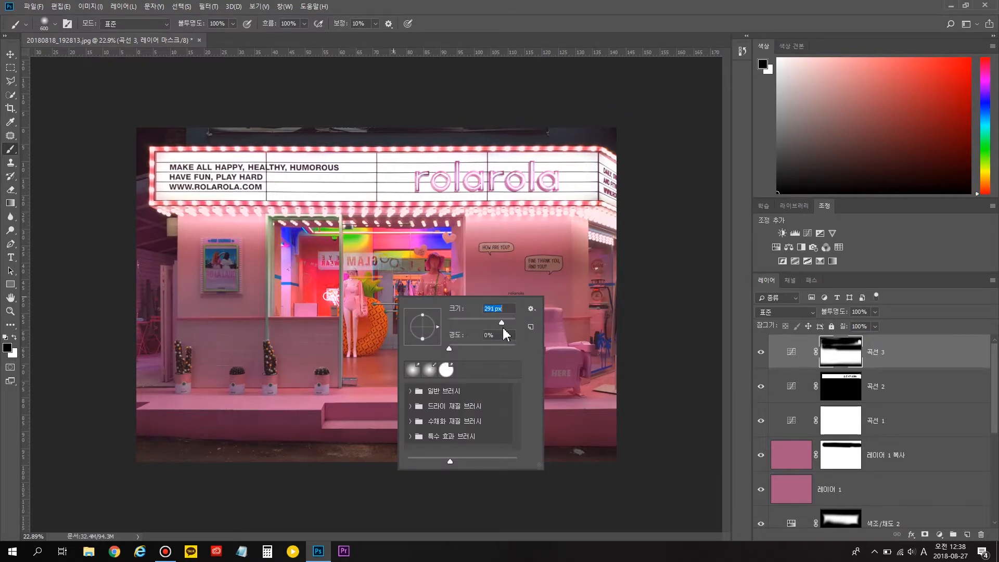
left_click(428, 369)
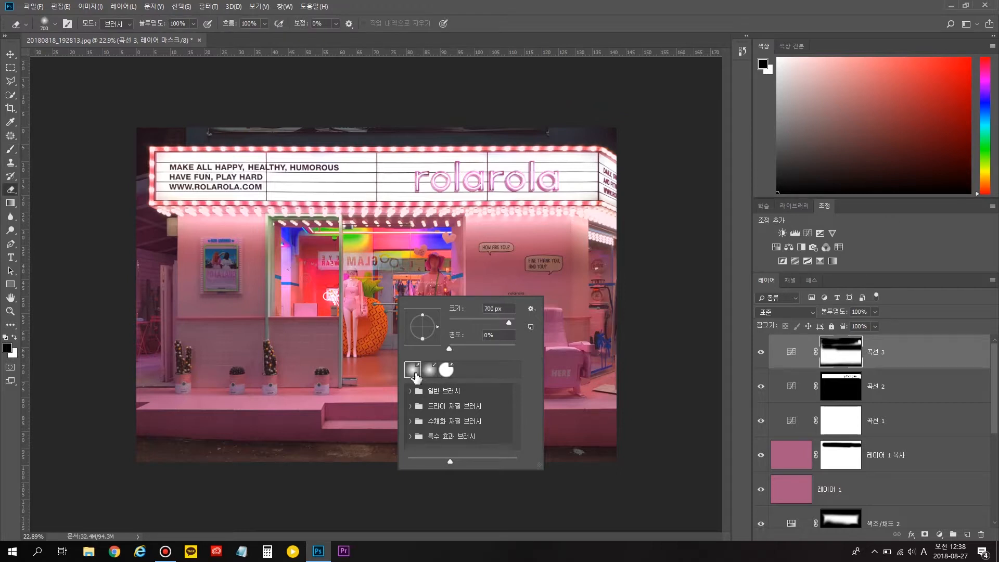
key("e")
left_click(413, 370)
left_click(446, 348)
key("Return")
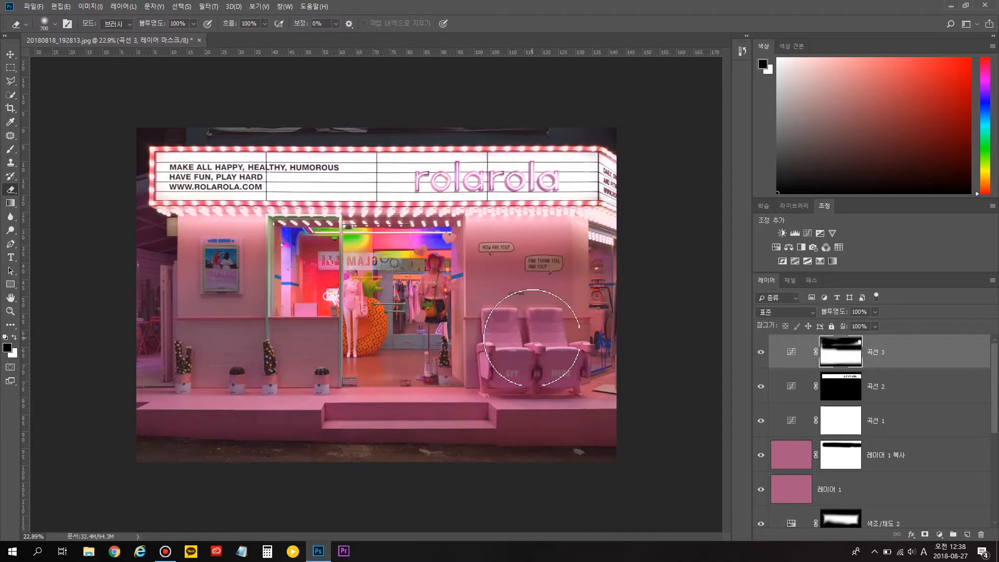
Refine the third Curves layer's mask around the walls and shop entrance with the soft Eraser, reducing its size to 400 px
key("bracketright")
key("bracketright")
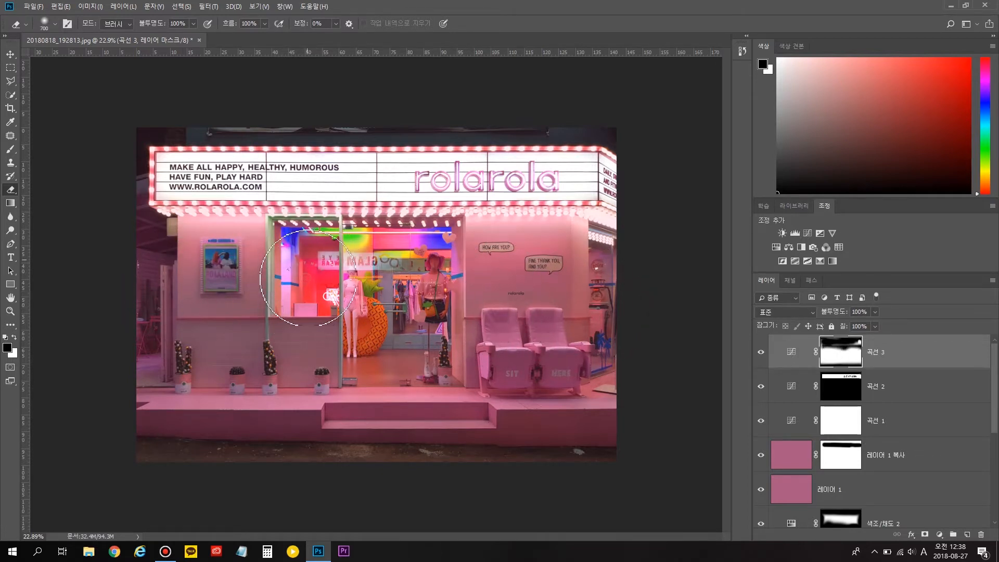
key("bracketleft")
key("bracketleft")
key("bracketleft")
key("bracketleft")
key("bracketleft")
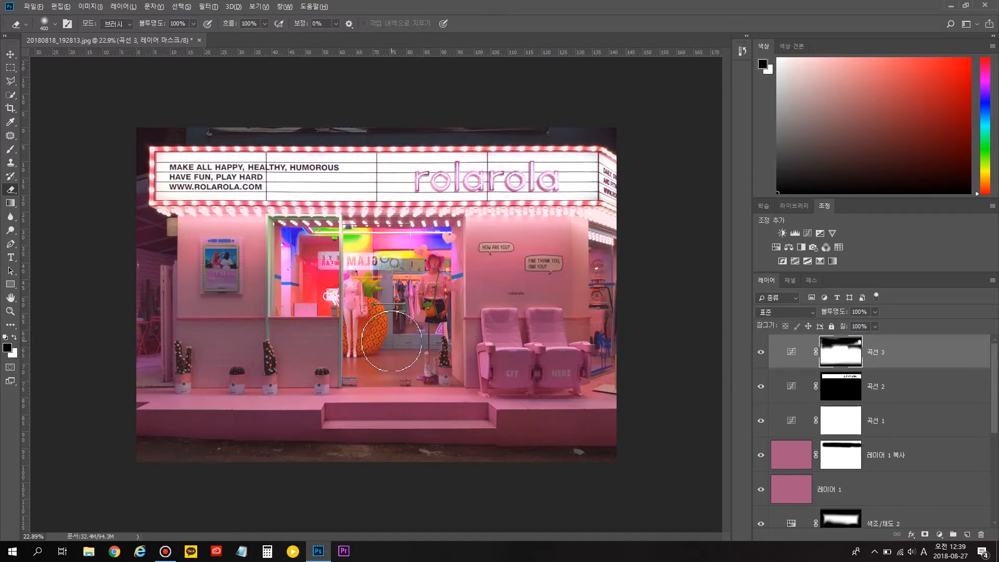
Group all the adjustment and pink fill layers above the two photo layers
scroll(401, 333, "up", 1)
scroll(404, 334, "down", 1)
scroll(910, 474, "down", 3)
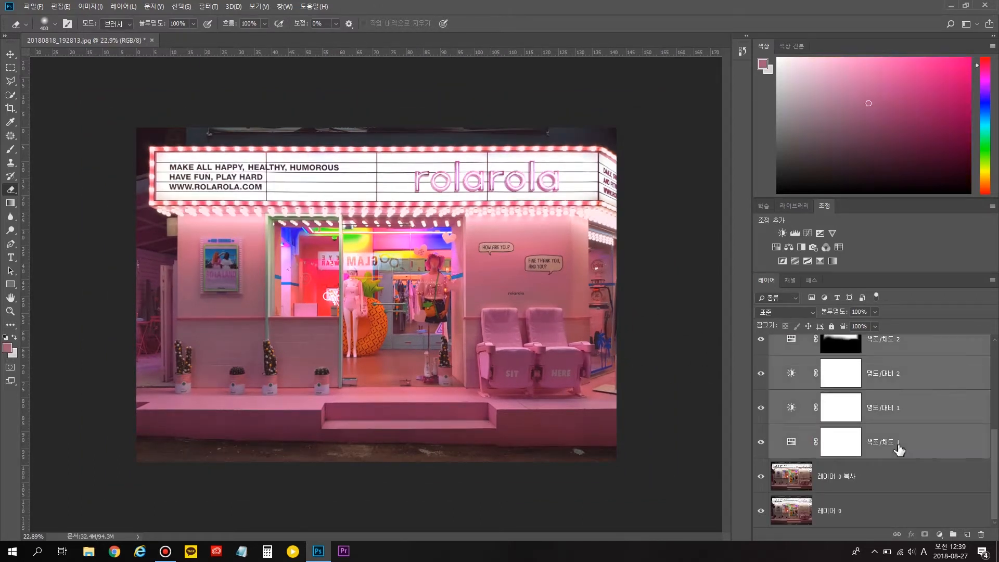
scroll(797, 463, "up", 1)
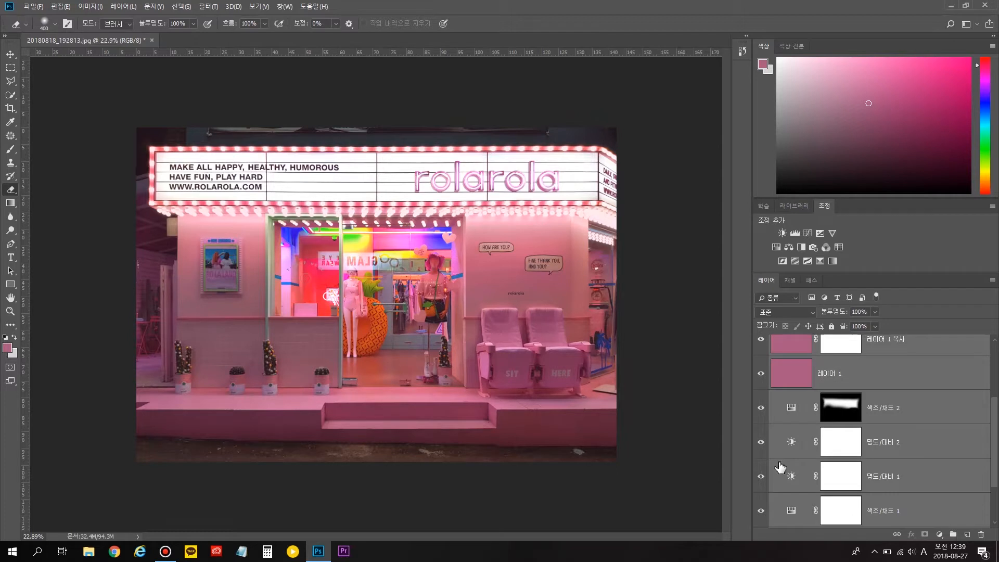
key("ctrl+g")
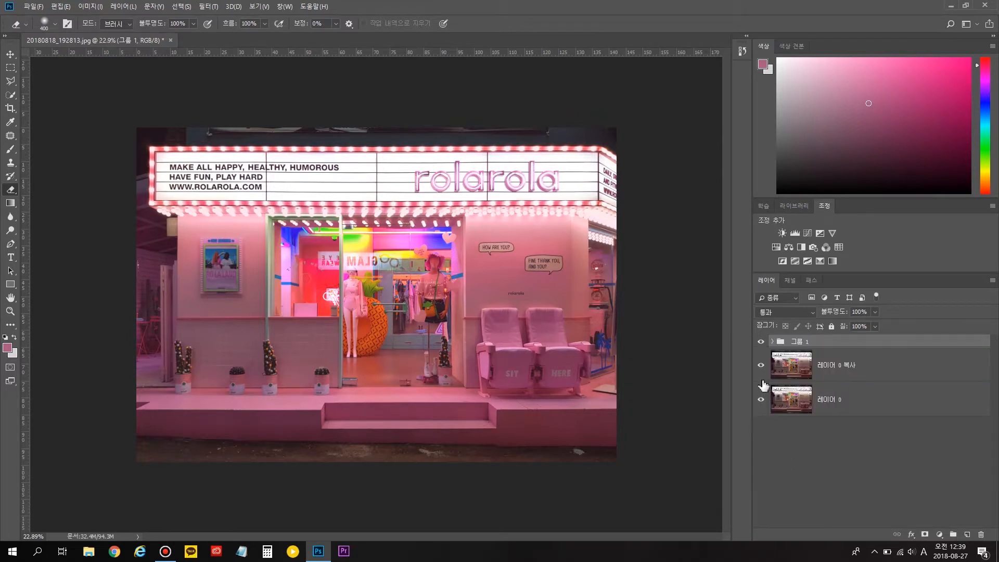
Compare the photo with and without the grouped edits by toggling the group's visibility, and undo the grouping
left_click(762, 342)
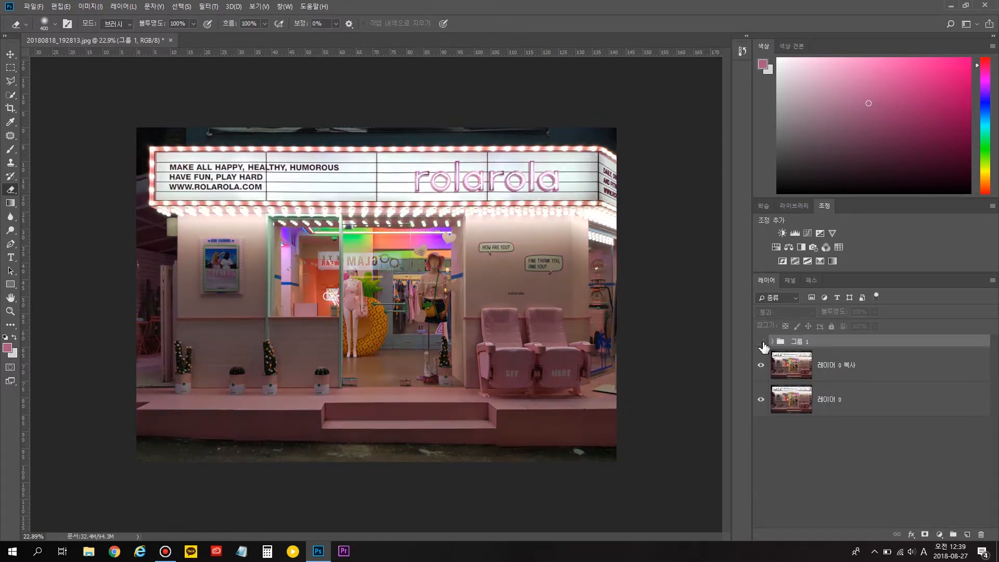
left_click(762, 342)
left_click(761, 342)
left_click(761, 342)
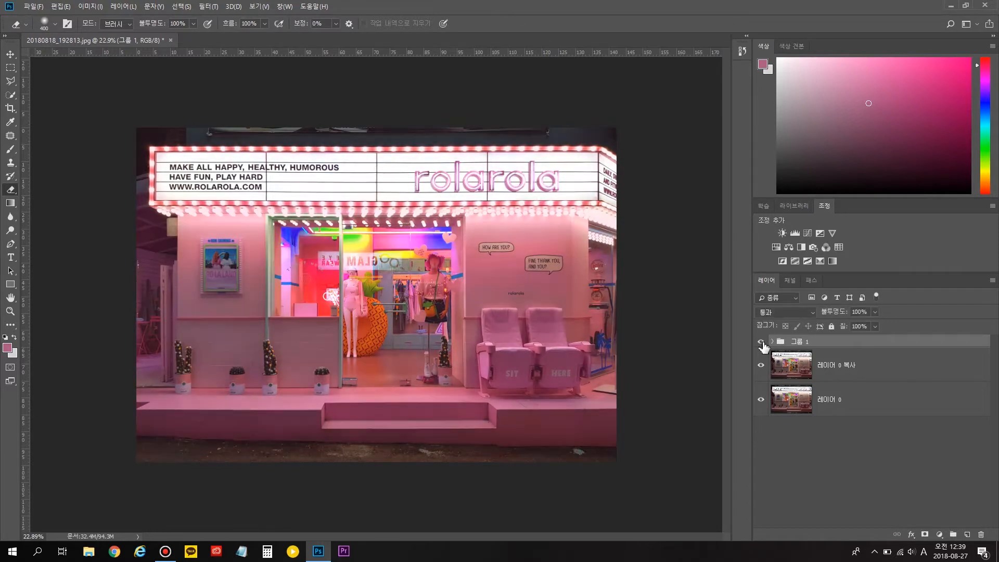
left_click(761, 343)
left_click(762, 343)
key("ctrl+z")
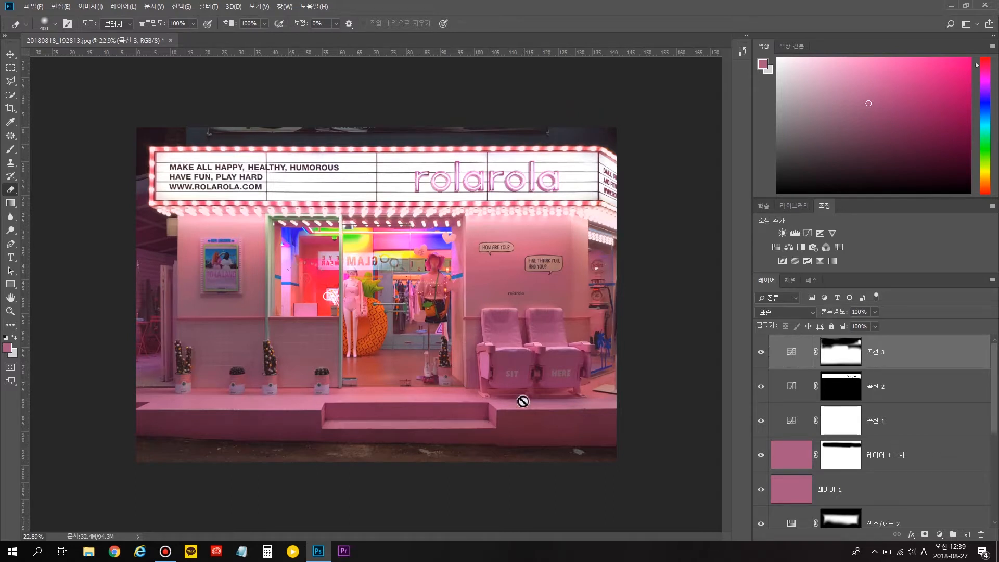
Review the layer stack from the third Curves layer down to the original photo layer
scroll(831, 391, "down", 5)
scroll(830, 390, "up", 5)
key("b")
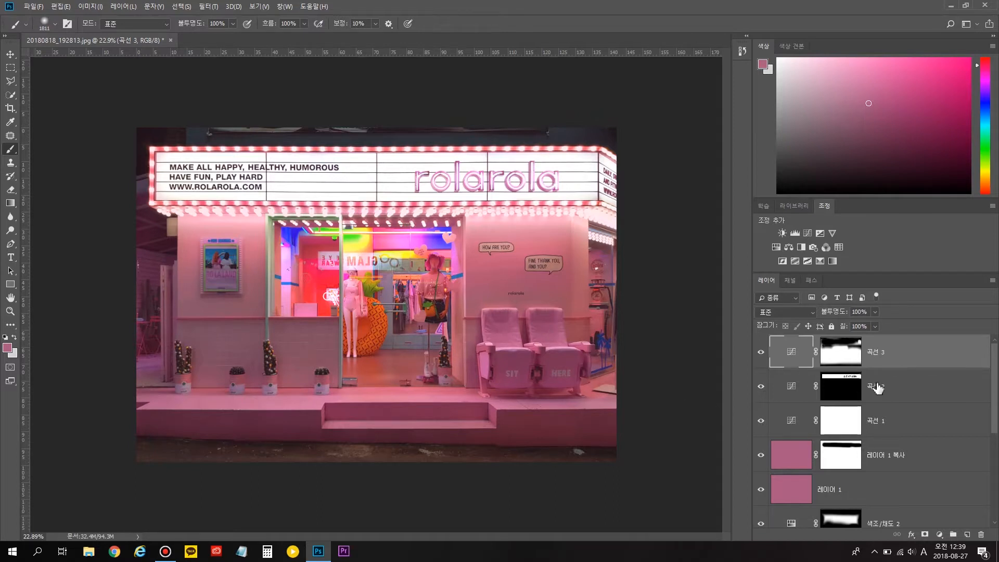
scroll(878, 388, "down", 5)
scroll(902, 485, "up", 5)
scroll(906, 380, "down", 5)
scroll(903, 396, "up", 5)
scroll(841, 401, "down", 5)
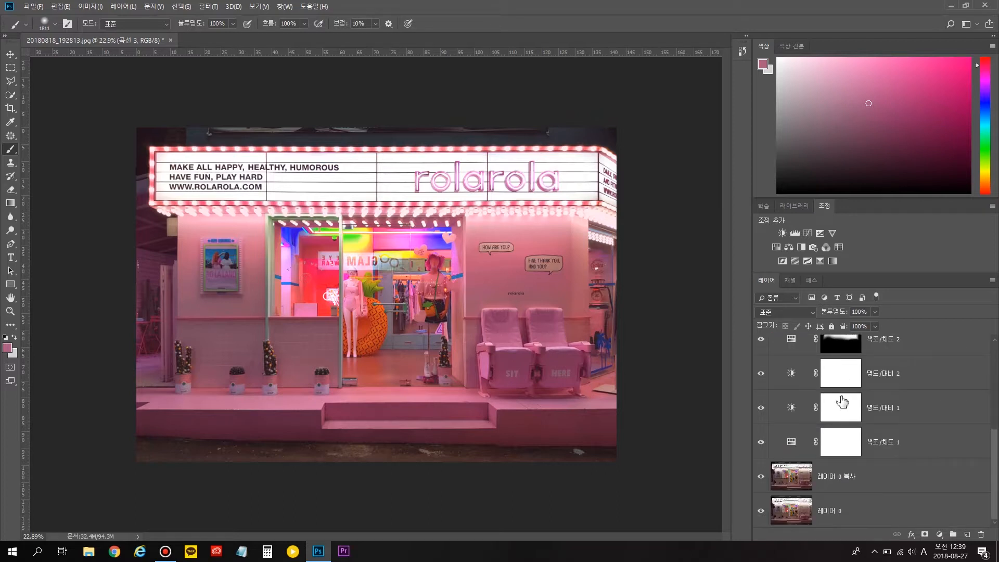
Try merging all layers, from the third Curves layer down to the original photo, and undo the merge
left_click(853, 512, "shift")
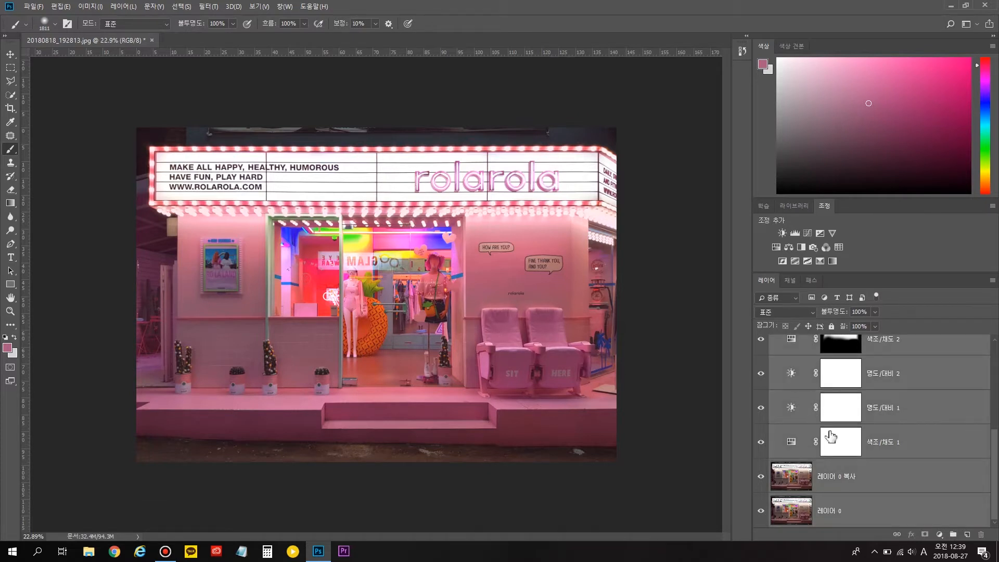
scroll(831, 435, "up", 4)
scroll(844, 364, "down", 3)
scroll(846, 365, "down", 1)
scroll(833, 416, "up", 4)
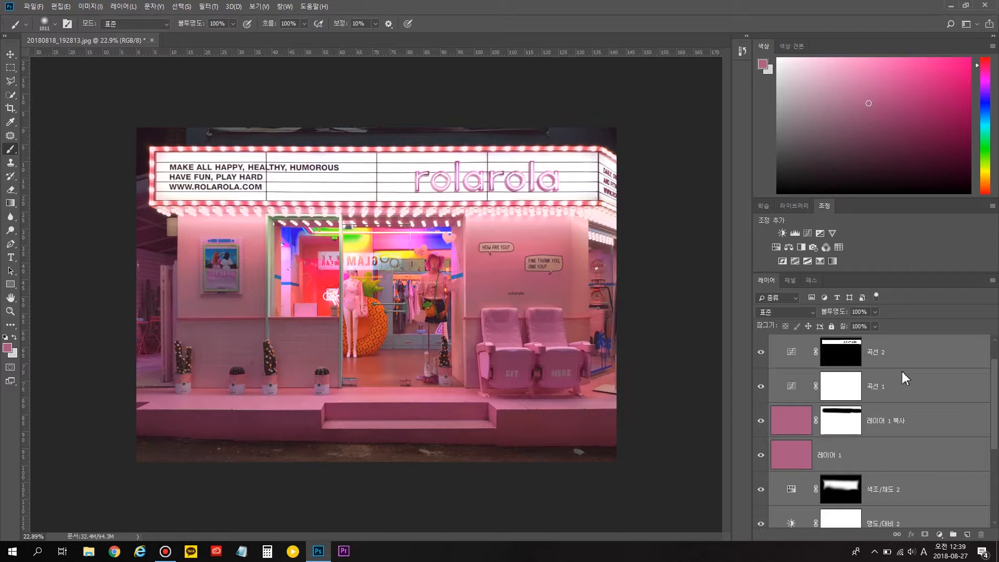
right_click(901, 371)
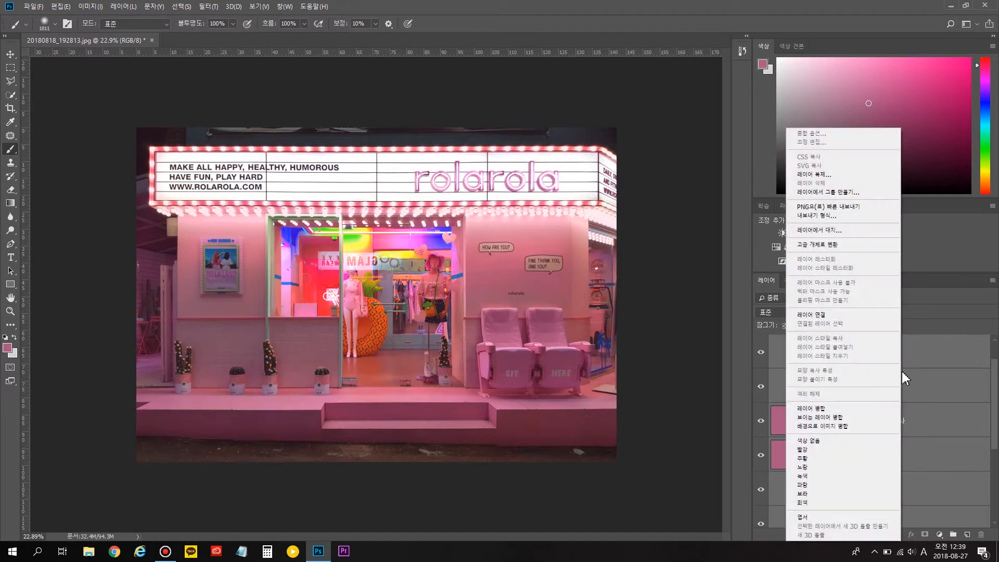
left_click(846, 410)
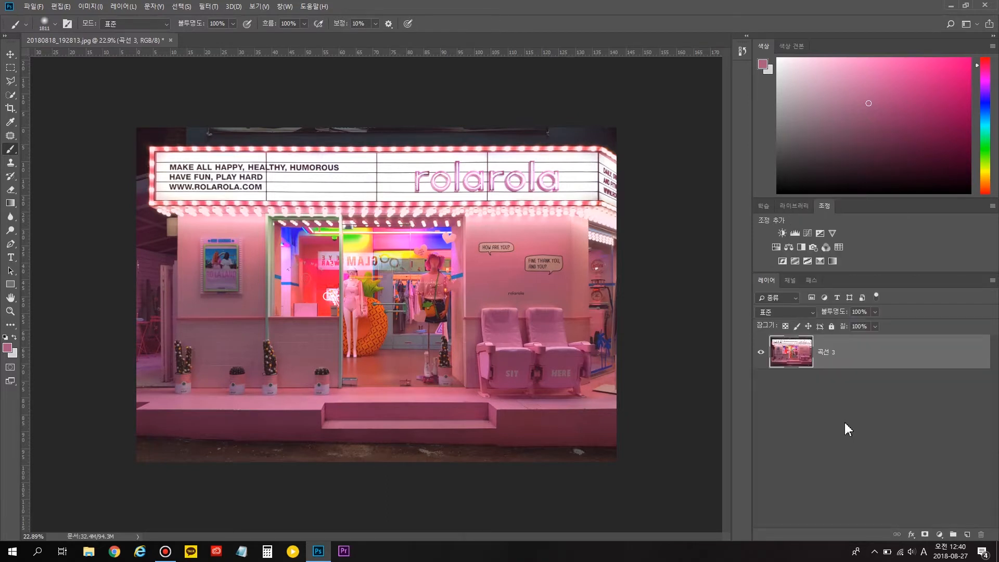
key("ctrl+z")
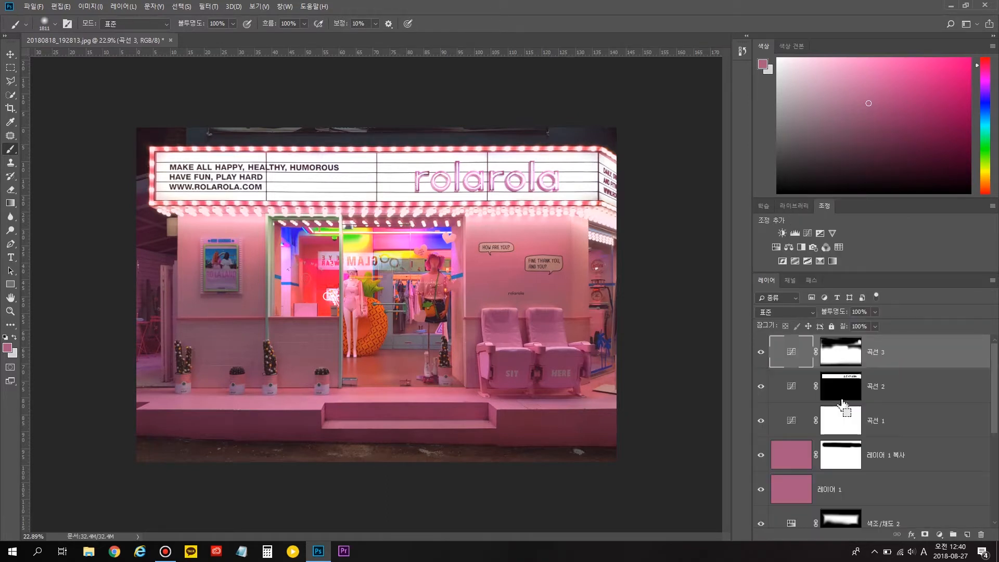
Duplicate every layer in the stack and merge the copies into a single layer above the originals
scroll(877, 395, "down", 1)
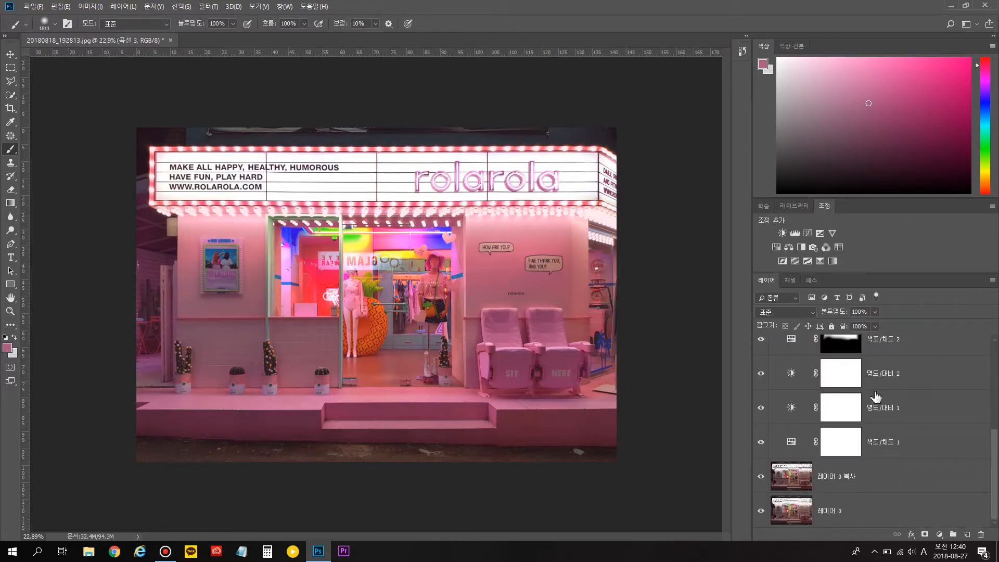
left_click(903, 517, "shift")
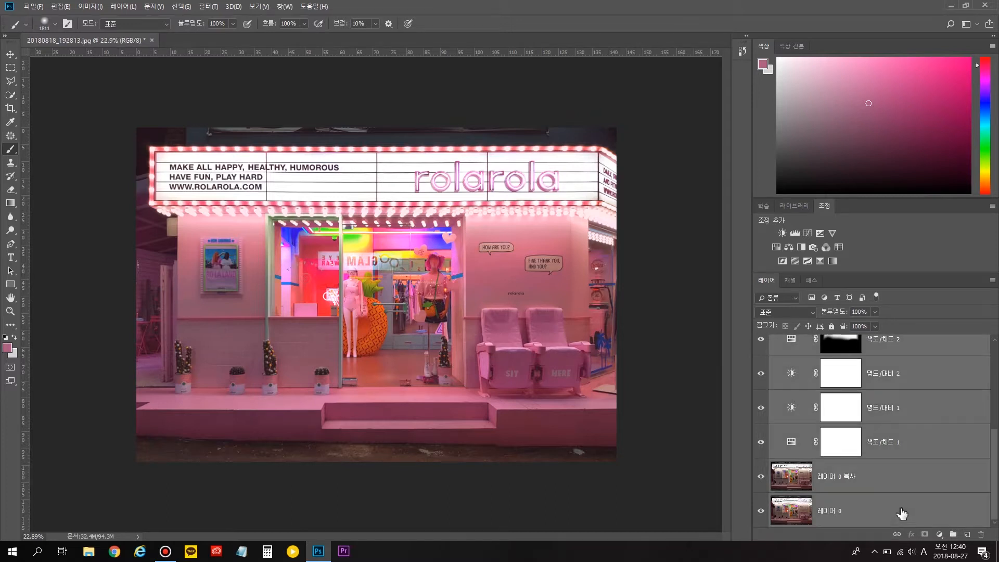
key("ctrl+j")
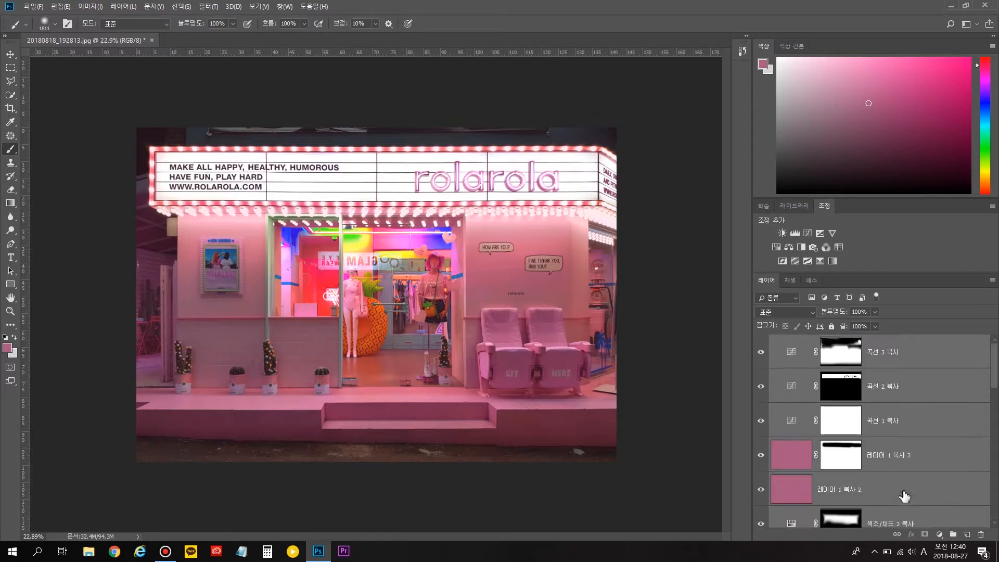
scroll(911, 380, "down", 5)
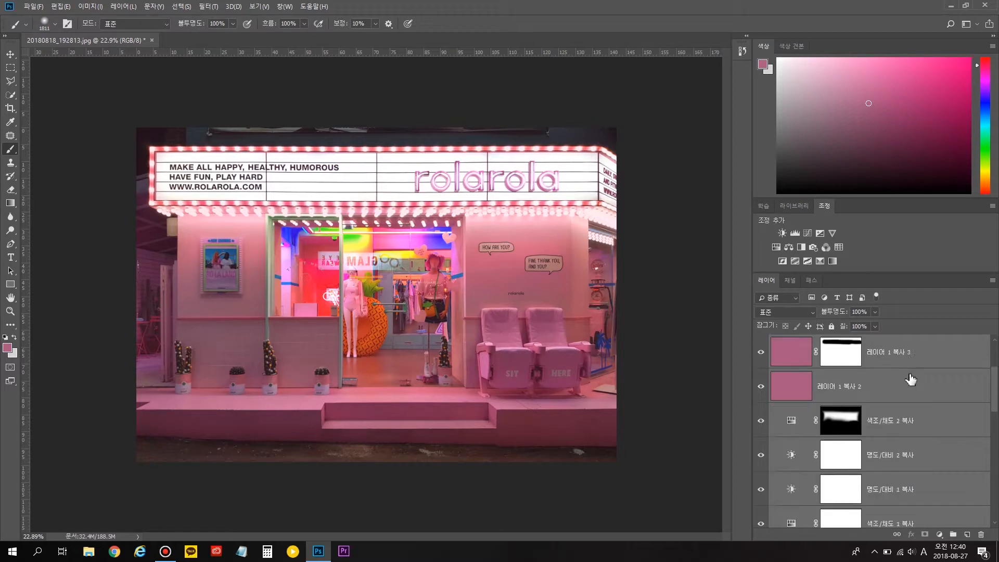
scroll(911, 380, "up", 5)
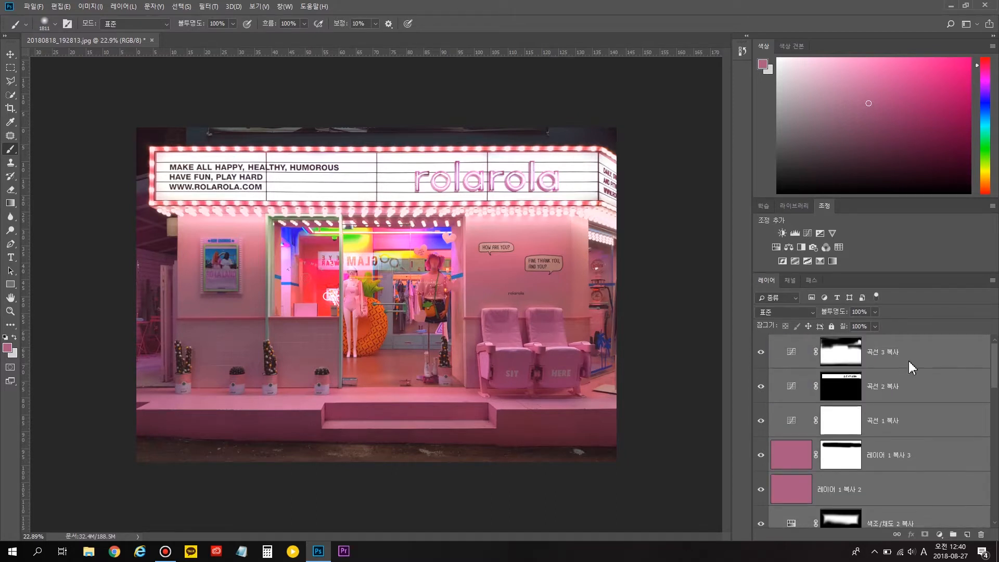
right_click(909, 362)
left_click(849, 415)
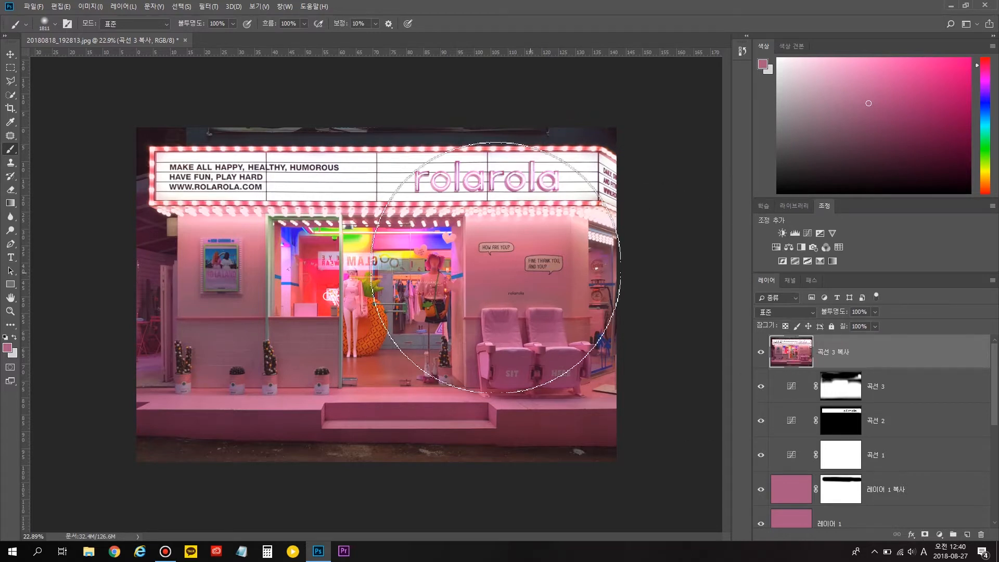
Start Replace Color on the merged copy, sample the pink of the theatre seats, and set the fuzziness to 80
left_click(86, 10)
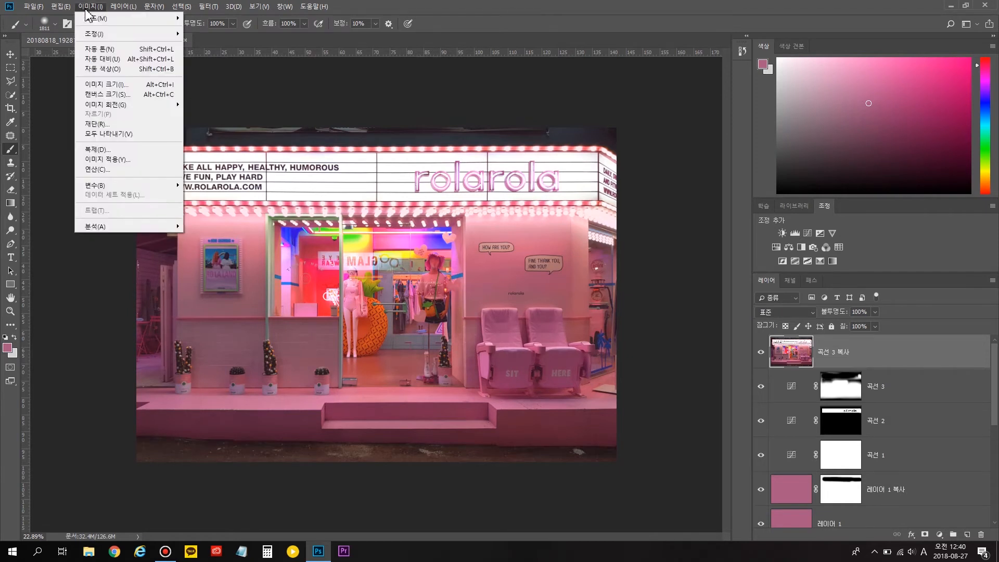
mouse_move(92, 36)
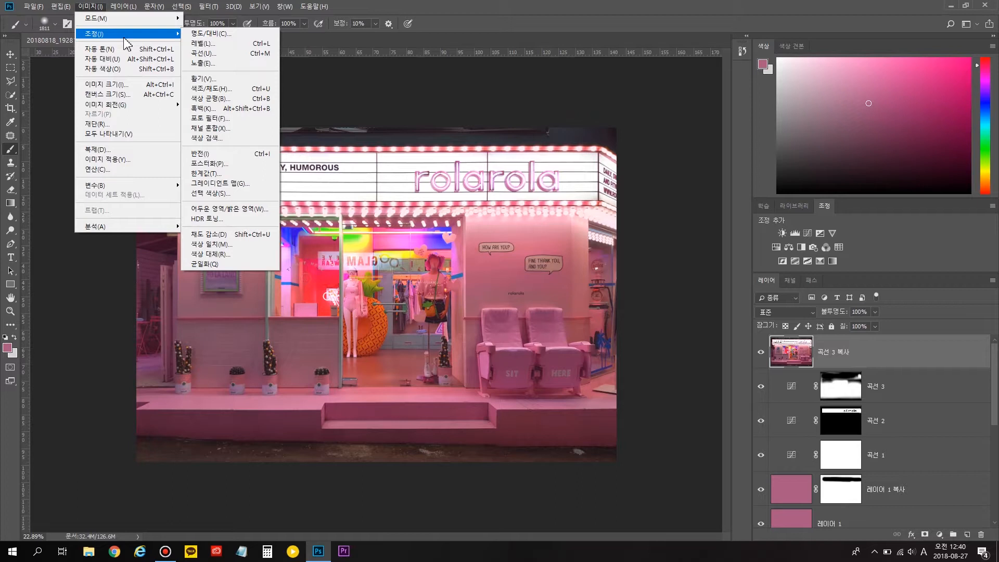
left_click(233, 255)
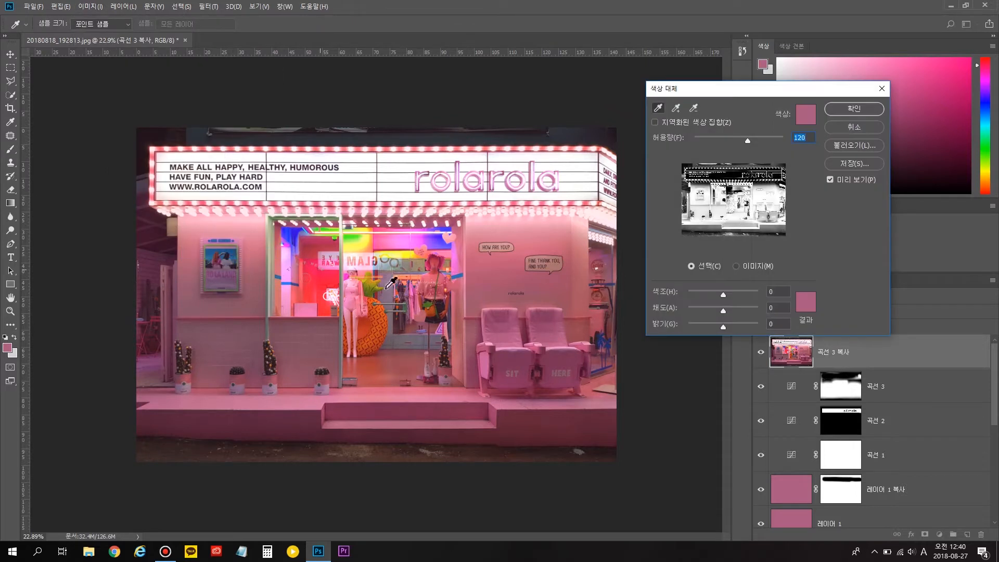
left_click_drag(703, 93, 687, 93)
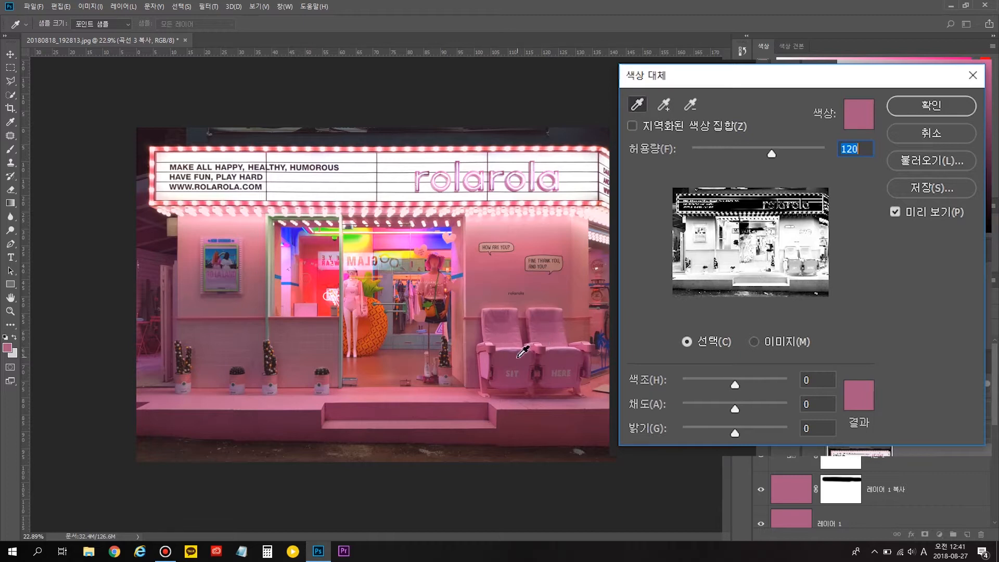
left_click(509, 319)
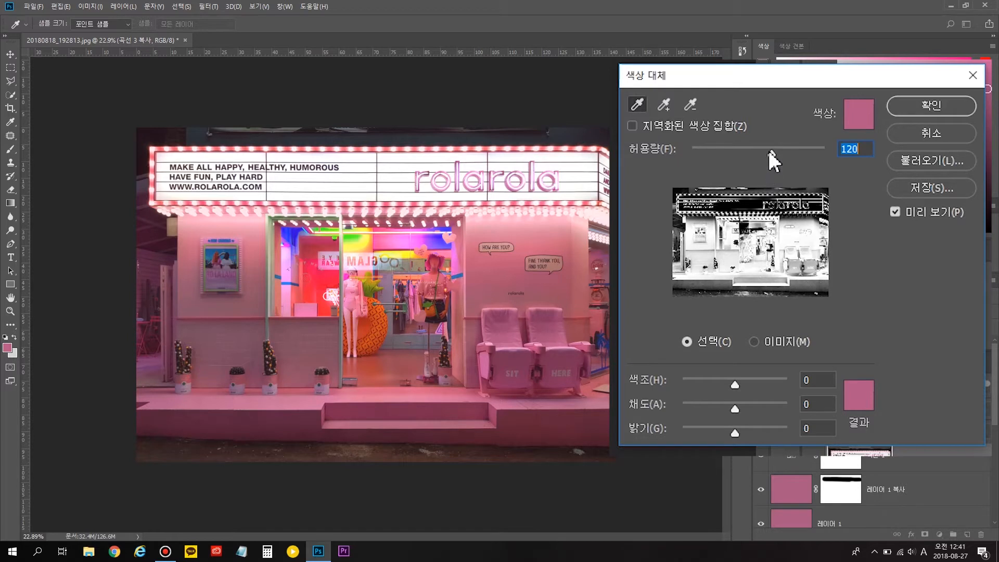
left_click_drag(772, 158, 744, 173)
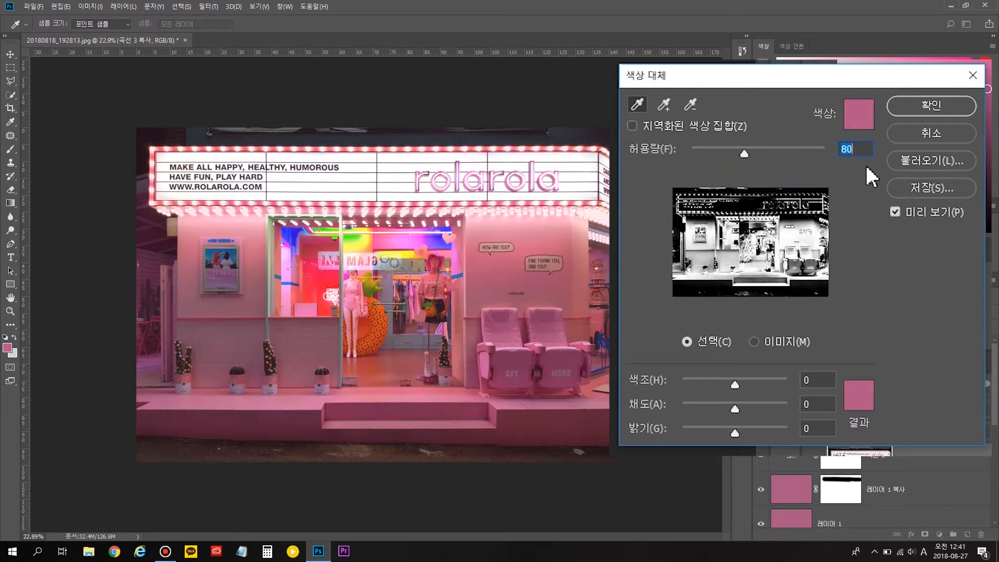
left_click_drag(867, 147, 765, 172)
Set the replacement colour's hue to 0, saturation to 5 and lightness to 7, and apply it
left_click_drag(738, 383, 752, 409)
type("0")
left_click_drag(736, 404, 731, 408)
type("5")
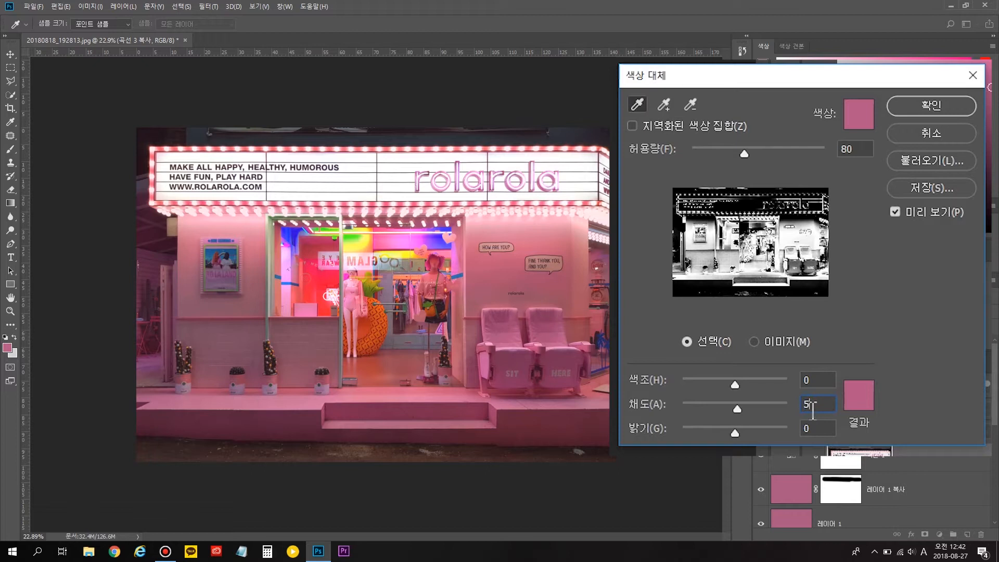
left_click_drag(734, 433, 741, 433)
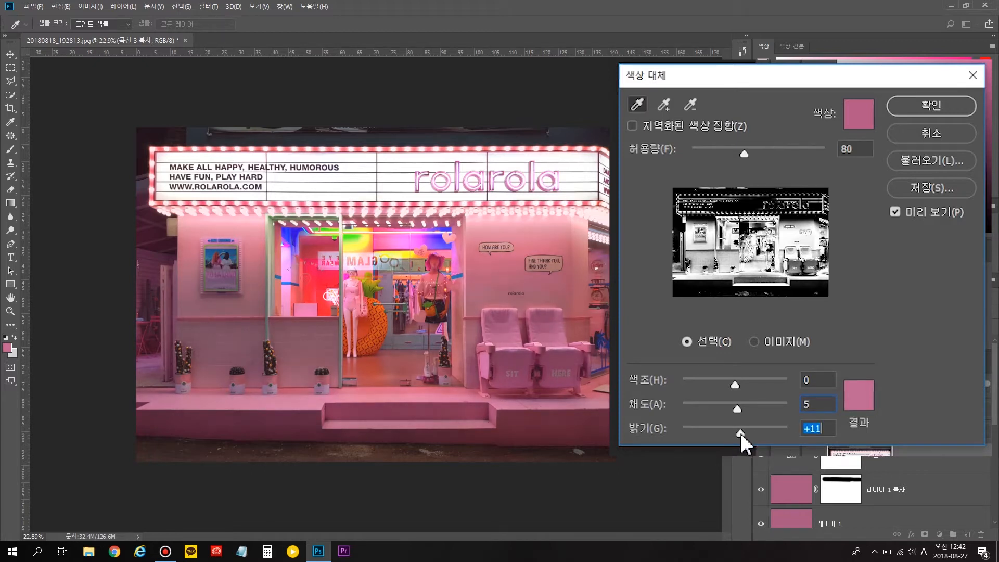
type("5")
left_click_drag(817, 432, 713, 434)
type("7")
left_click(924, 107)
Compare the merged copy before and after the colour replacement, temporarily outlining the seats with a rectangular selection
left_click(761, 355)
left_click(761, 354)
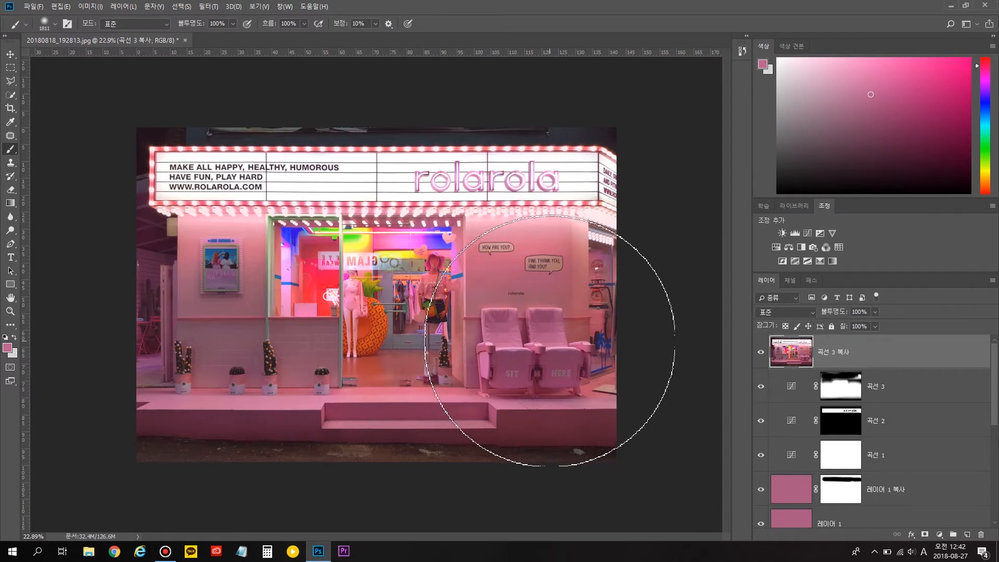
key("m")
mouse_move(467, 285)
left_mouse_down()
mouse_move(596, 381)
mouse_move(615, 410)
left_mouse_up()
left_click(763, 354)
left_click(763, 354)
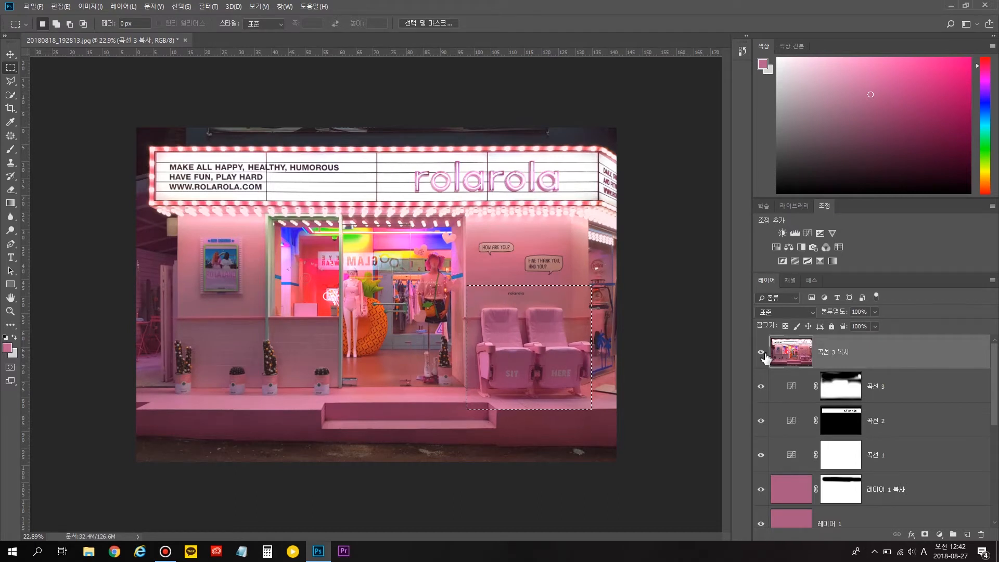
left_click(762, 353)
left_click(762, 353)
key("ctrl+d")
Duplicate the merged copy and start Replace Color on the duplicate, first outlining the photo's bottom strip with a temporary selection
key("ctrl+j")
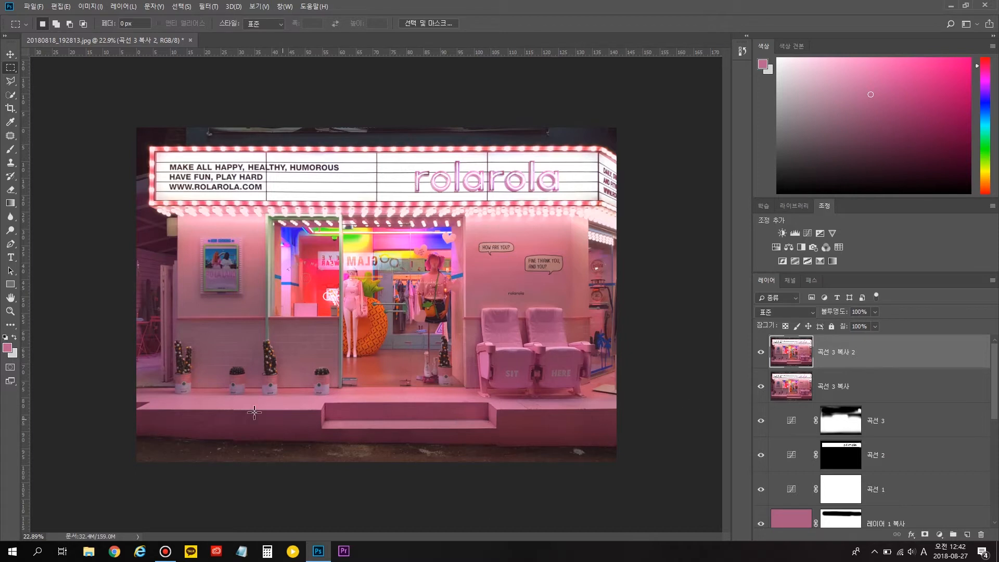
left_click_drag(130, 408, 691, 460)
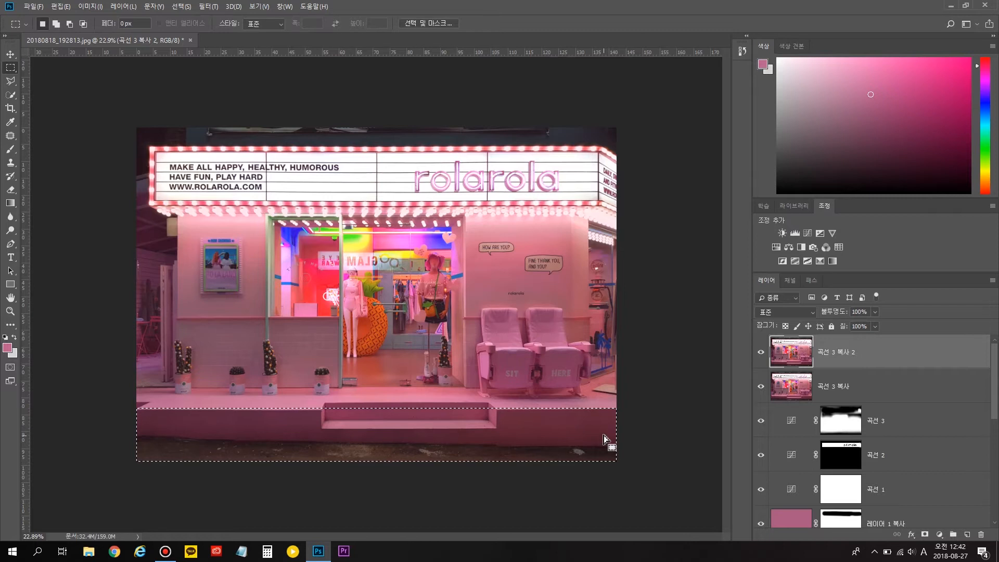
key("ctrl+d")
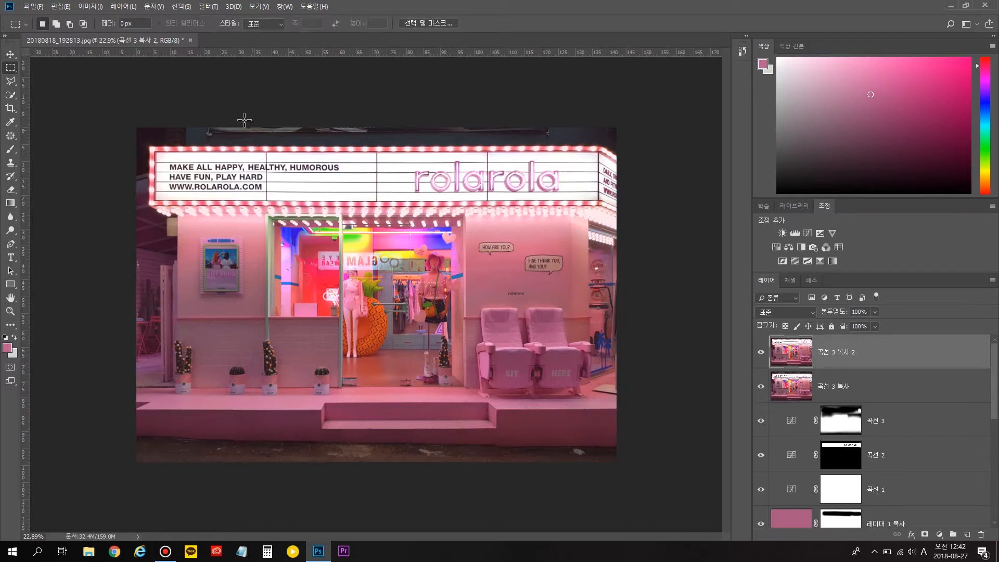
left_click(97, 7)
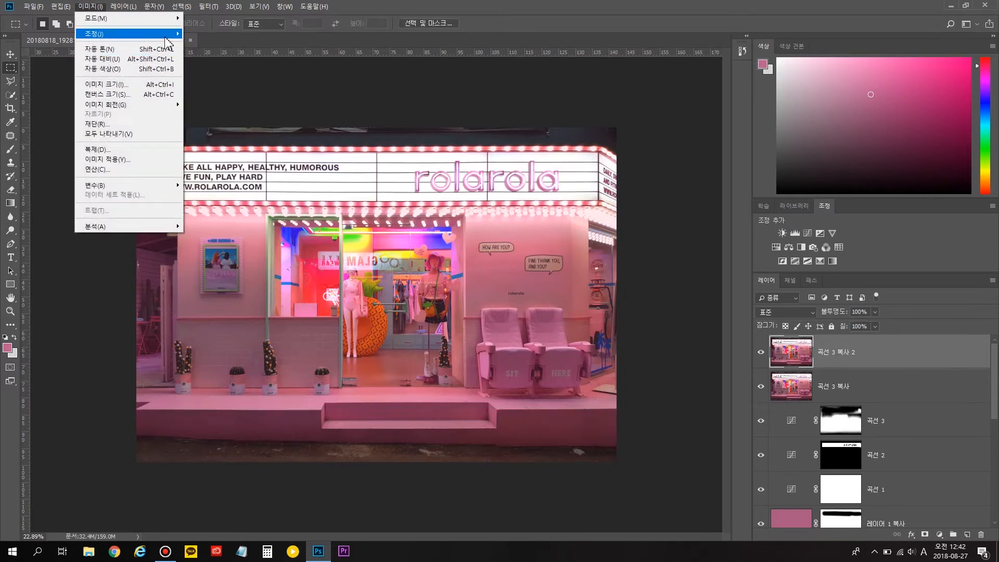
mouse_move(168, 34)
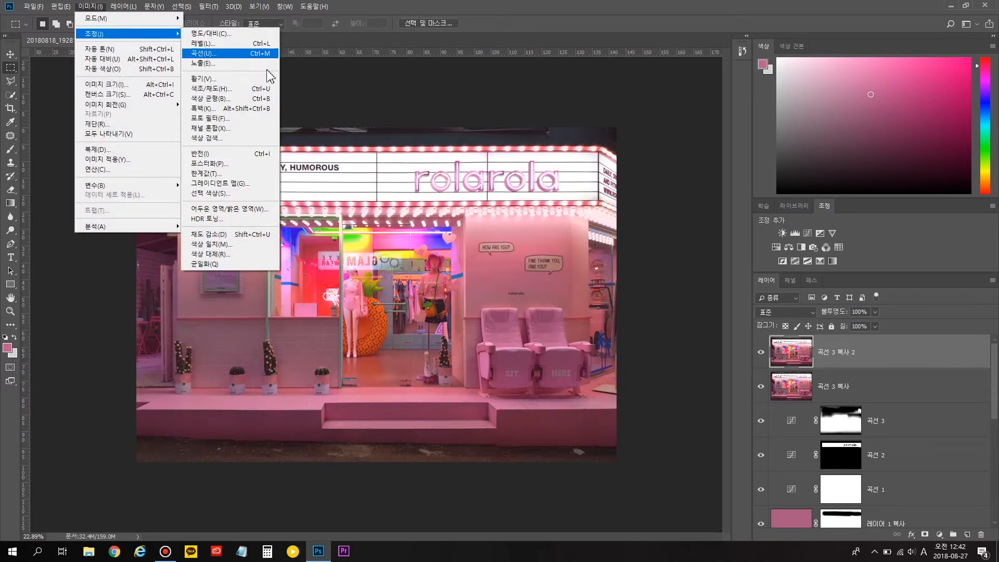
left_click(236, 259)
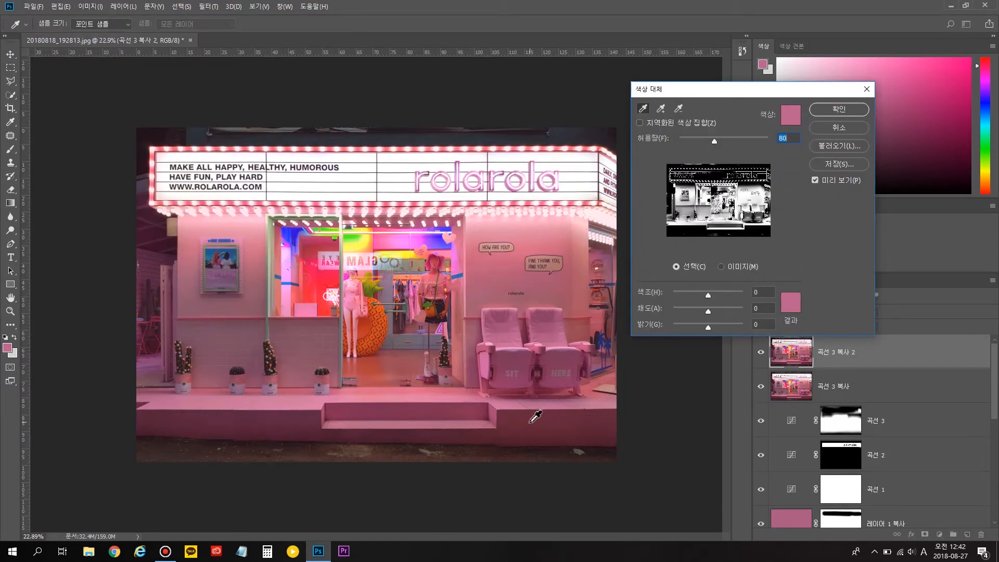
Sample the dark pink on the front face of the steps as the colour to replace, comparing it with the wall's pink
left_click(529, 423)
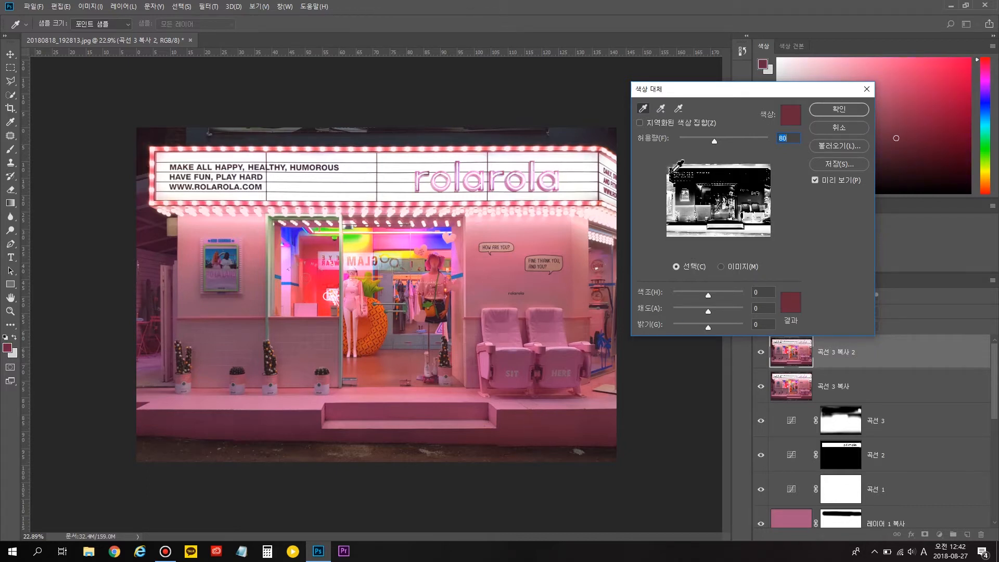
left_click(514, 282)
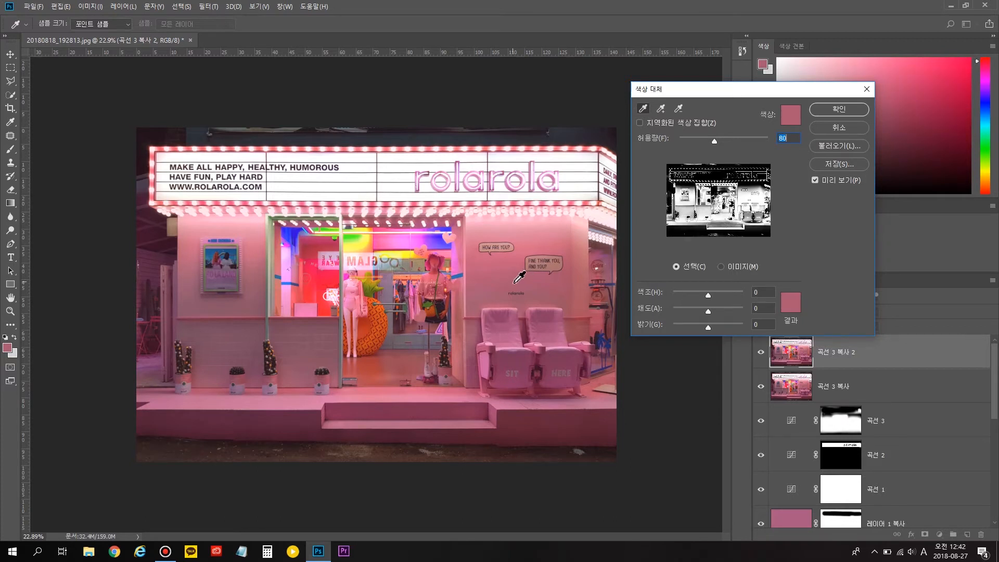
left_click(559, 428)
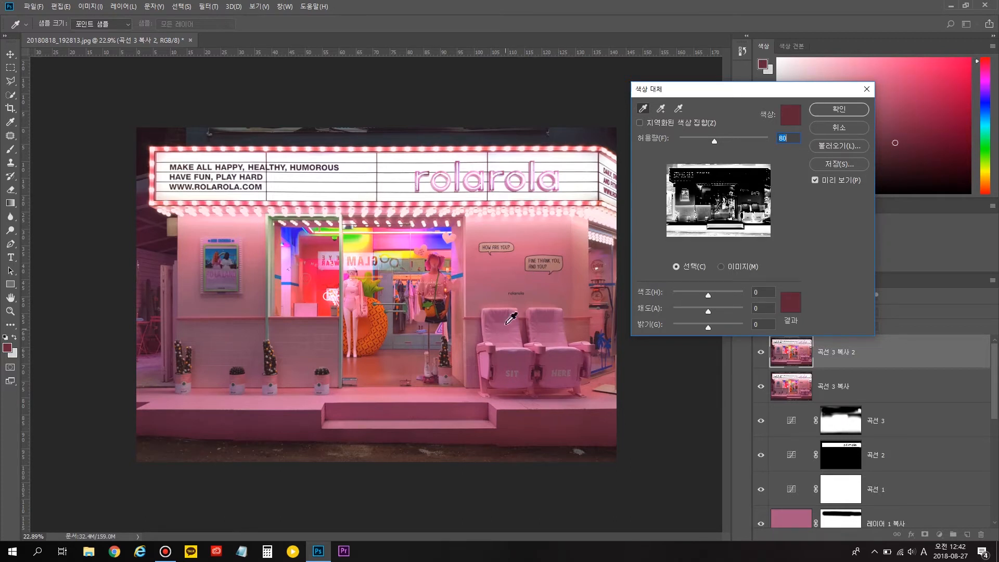
left_click(498, 289)
left_click(545, 426)
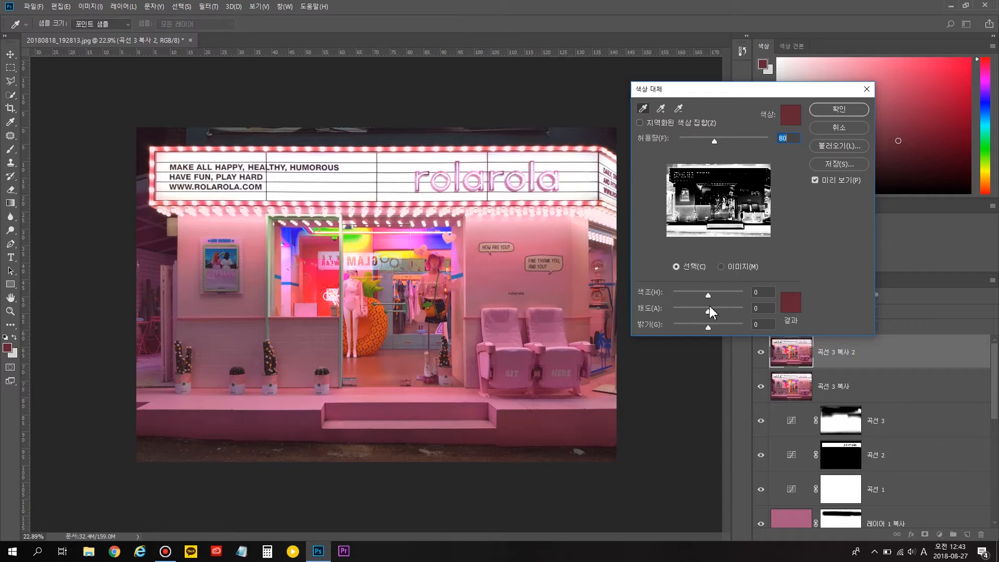
Set the replacement's hue to -4, saturation to +14 and lightness to +11, with the fuzziness at 45
left_click_drag(708, 329, 713, 317)
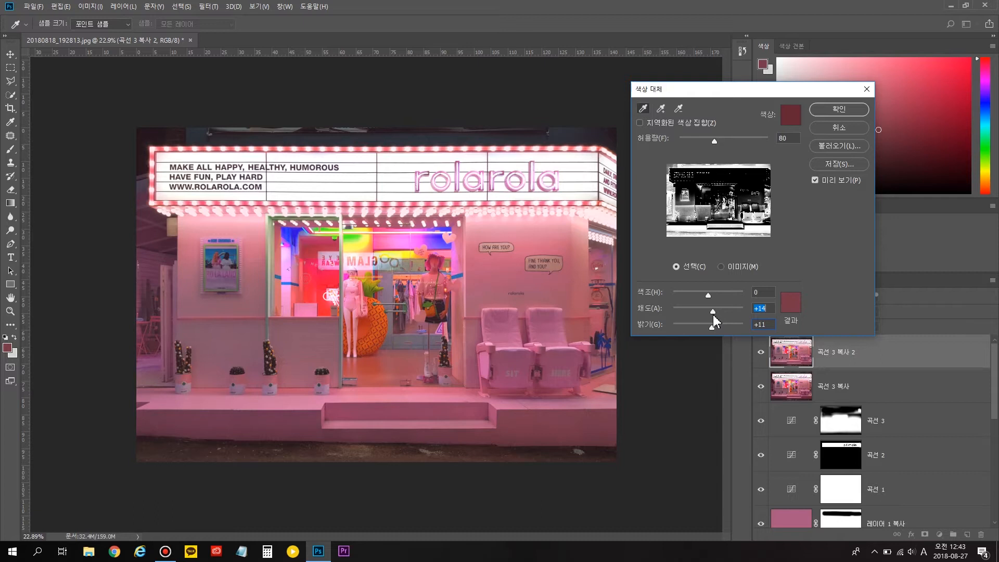
left_click(771, 325)
left_click_drag(709, 296, 707, 298)
left_click_drag(715, 141, 700, 150)
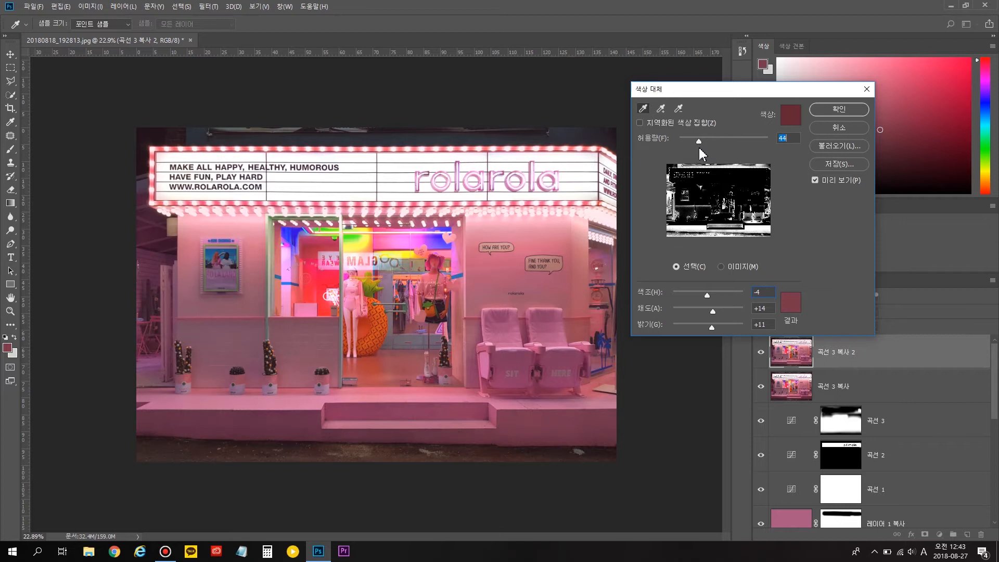
type("45")
Compare the photo with the replacement preview off and on, and apply the colour replacement
left_click(817, 181)
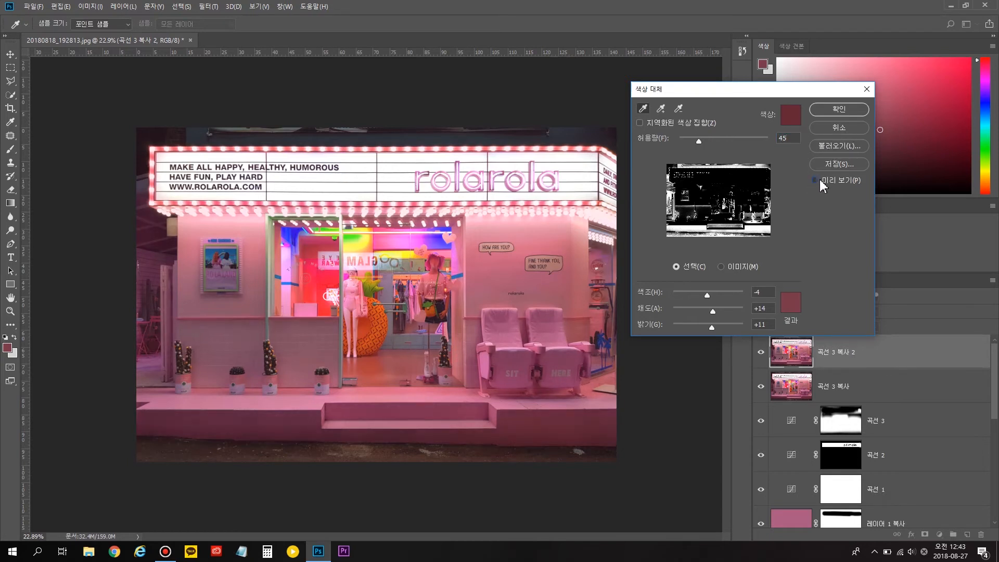
left_click(823, 186)
left_click(823, 186)
left_click(823, 186)
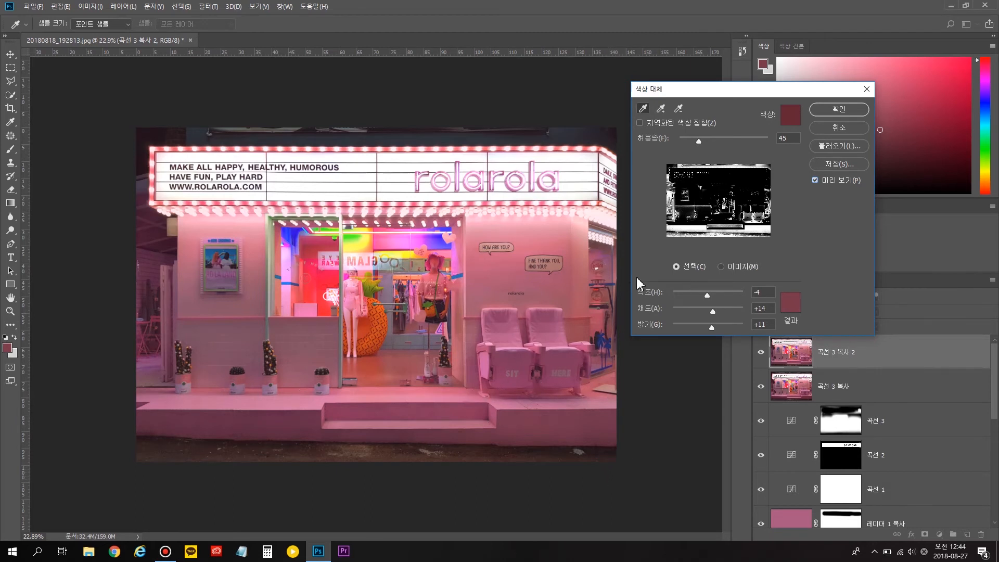
left_click(847, 110)
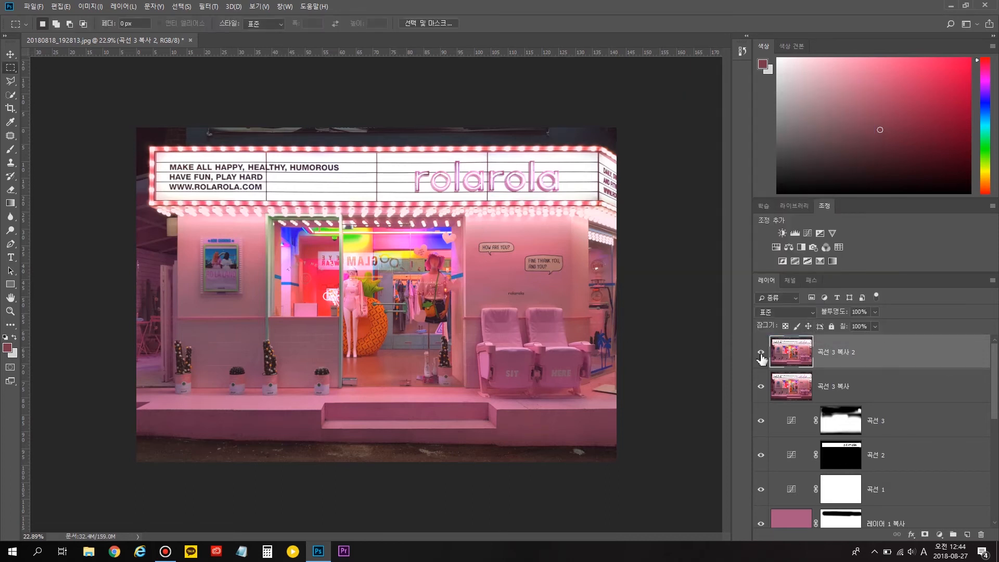
Temporarily group all layers above the two base photo layers and compare the photo with the group hidden and shown
scroll(761, 359, "down", 5)
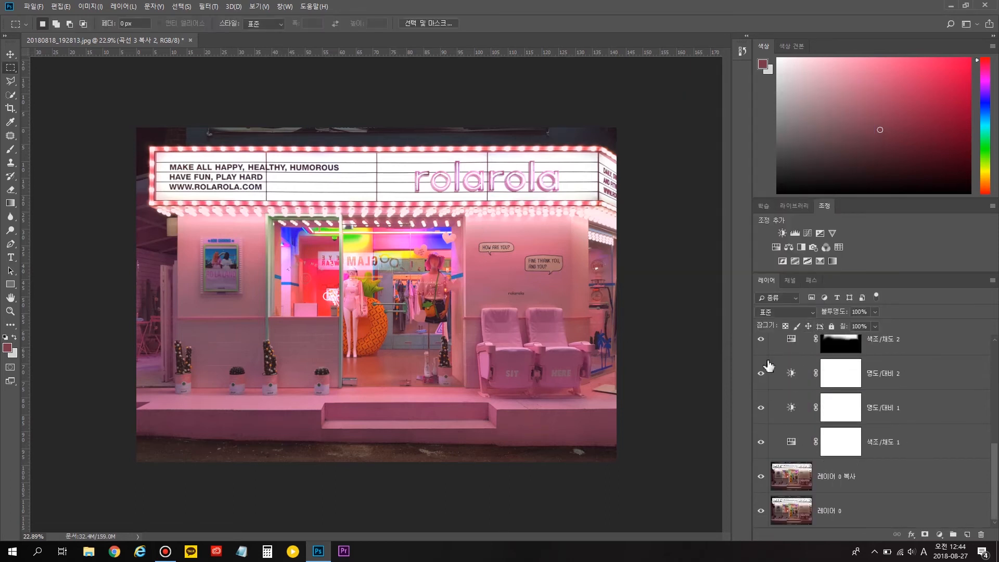
left_click(914, 449, "shift")
key("ctrl+g")
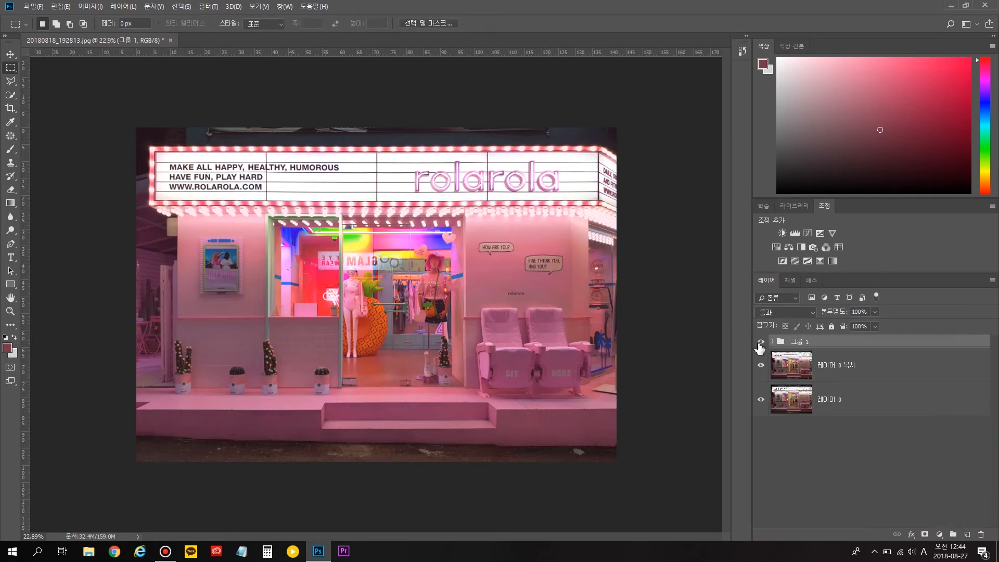
left_click(761, 345)
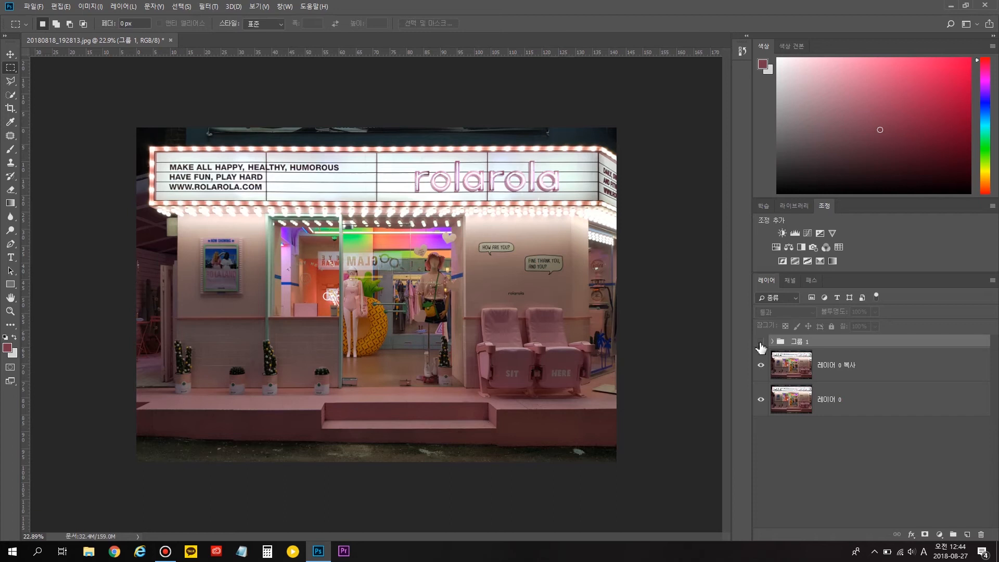
left_click(761, 344)
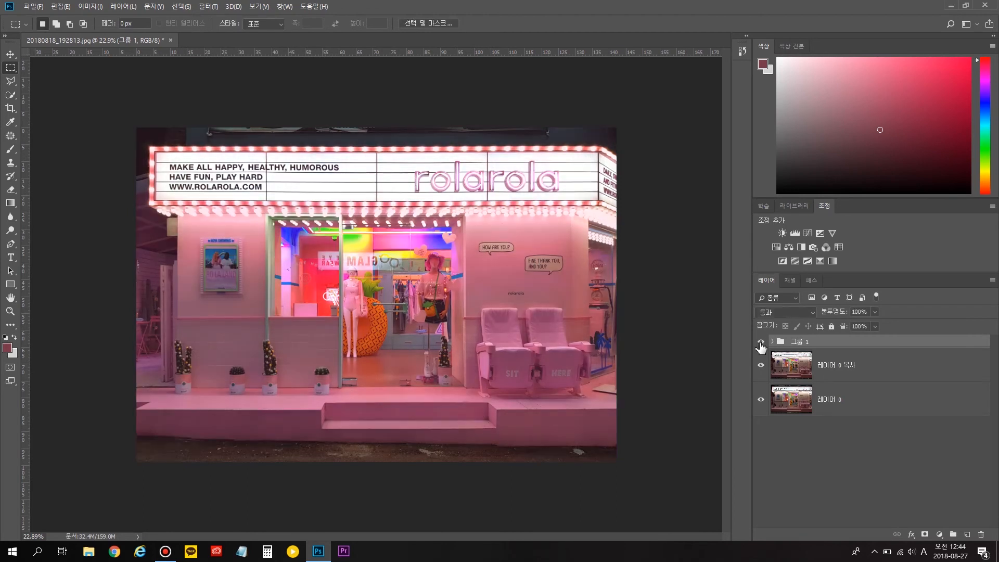
key("ctrl+shift+g")
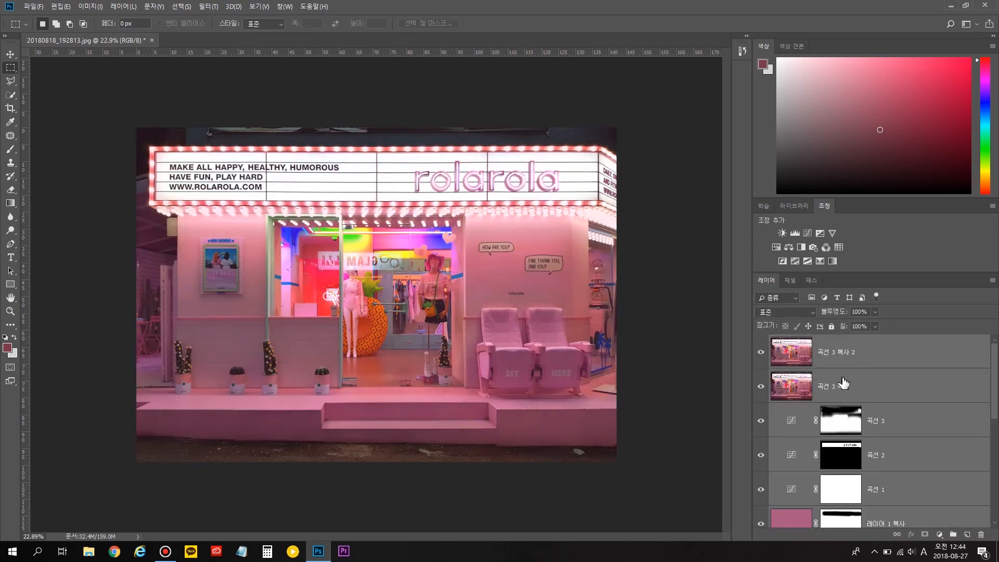
Add a Brightness/Contrast adjustment layer above the newest merged copy, raising the brightness slightly and setting the contrast to 10
left_click(857, 367)
left_click(782, 233)
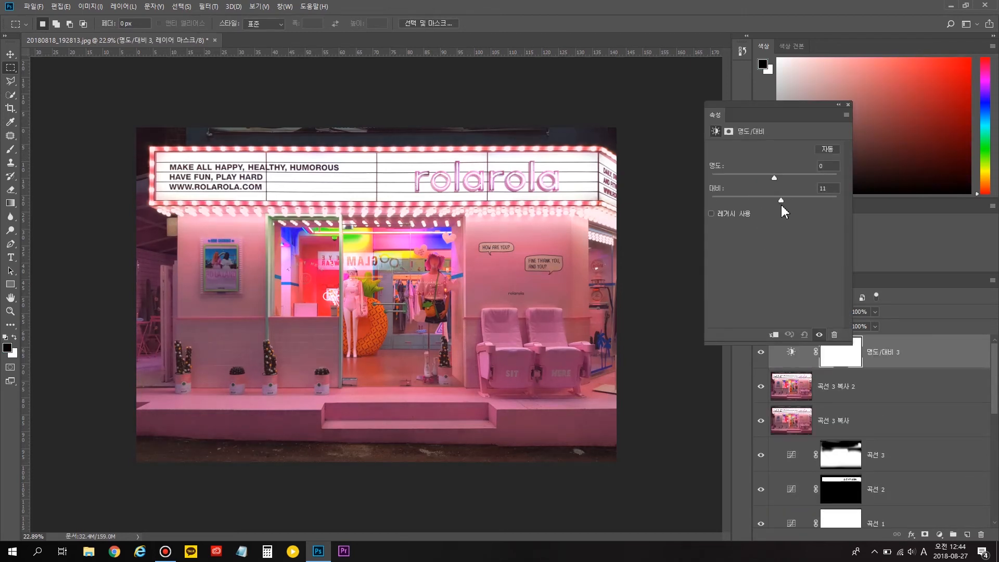
left_click(725, 193)
type("1")
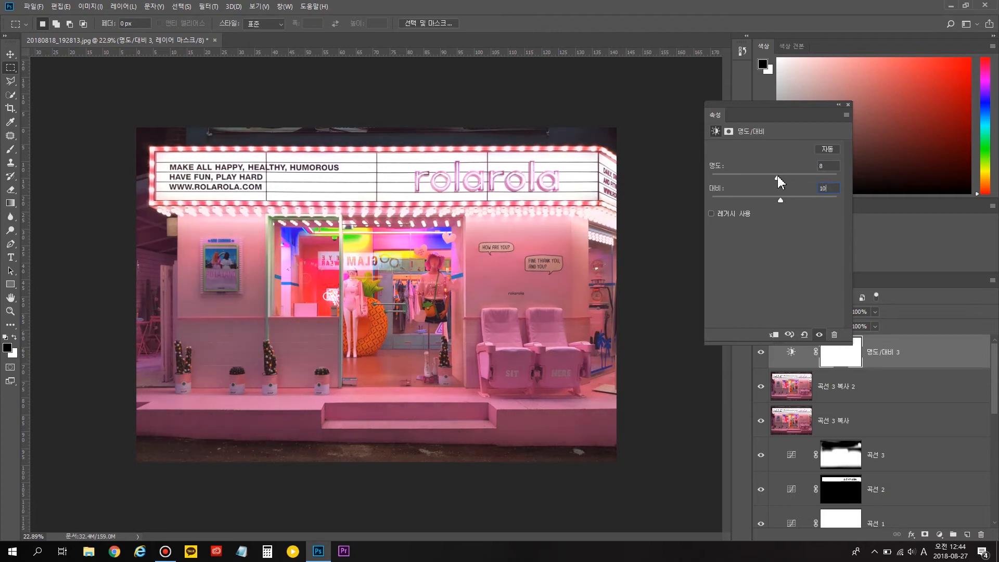
left_click_drag(778, 177, 780, 177)
left_click(848, 104)
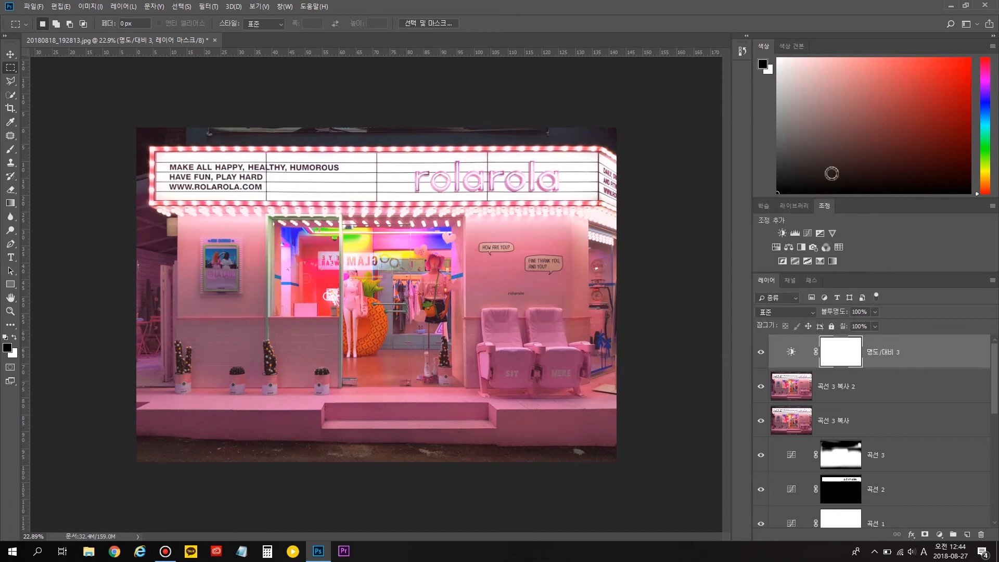
Compare the photo with and without the new Brightness/Contrast layer, outlining the area below the sign with a temporary selection
left_click(761, 352)
left_click(761, 352)
left_click(761, 352)
left_click(761, 352)
left_click_drag(132, 220, 660, 492)
key("ctrl+d")
Select the rectangle of the illuminated sign, fill it with black on the Brightness/Contrast layer's mask, and deselect
left_click_drag(156, 151, 598, 201)
key("alt+BackSpace")
key("ctrl+d")
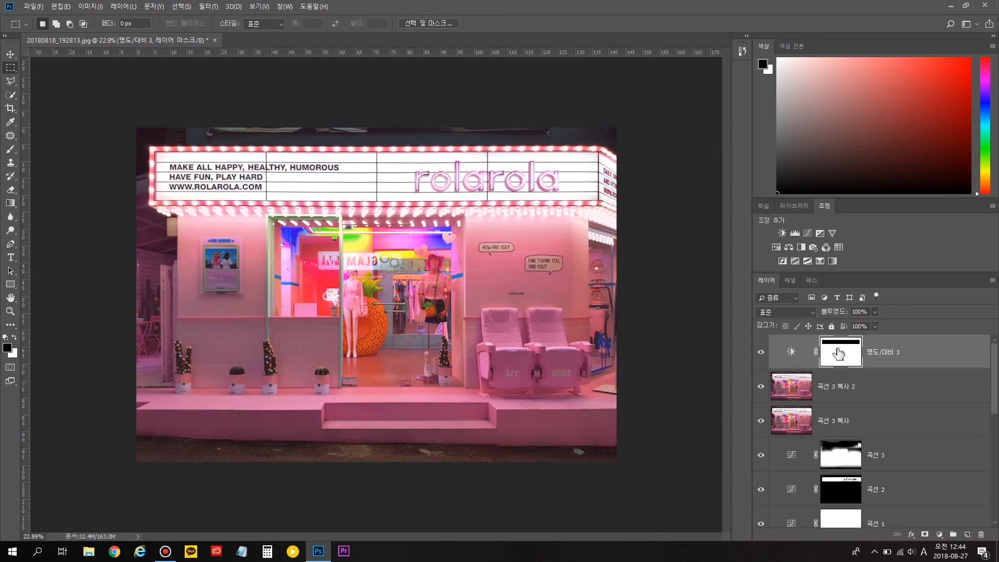
Mask out the sign's angled side panel on the Brightness/Contrast layer with a black brush reduced to 250 px
key("b")
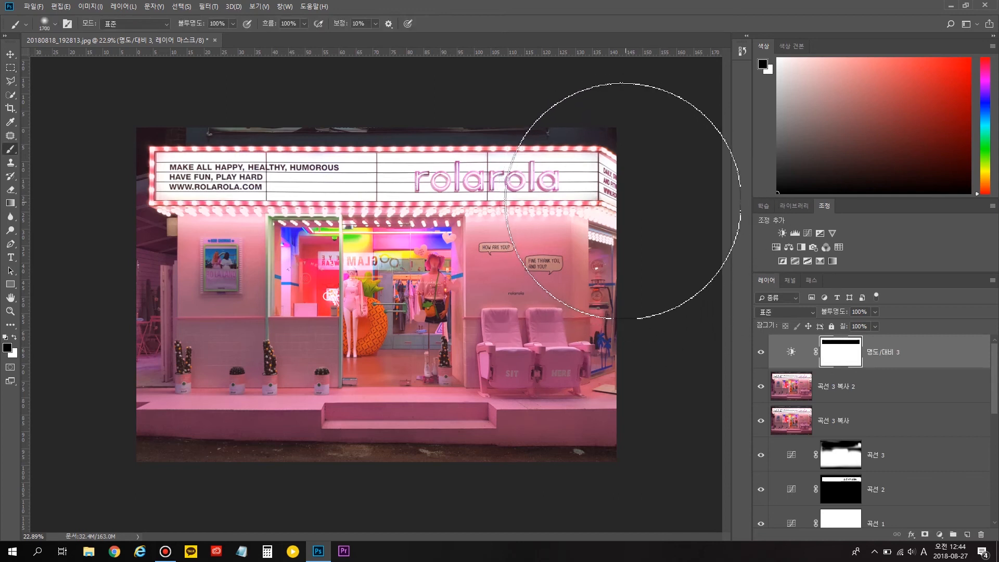
key("bracketleft")
key("bracketleft")
key("bracketleft")
key("bracketleft")
key("bracketleft")
key("bracketleft")
key("bracketleft")
key("bracketleft")
key("bracketleft")
key("bracketleft")
key("bracketleft")
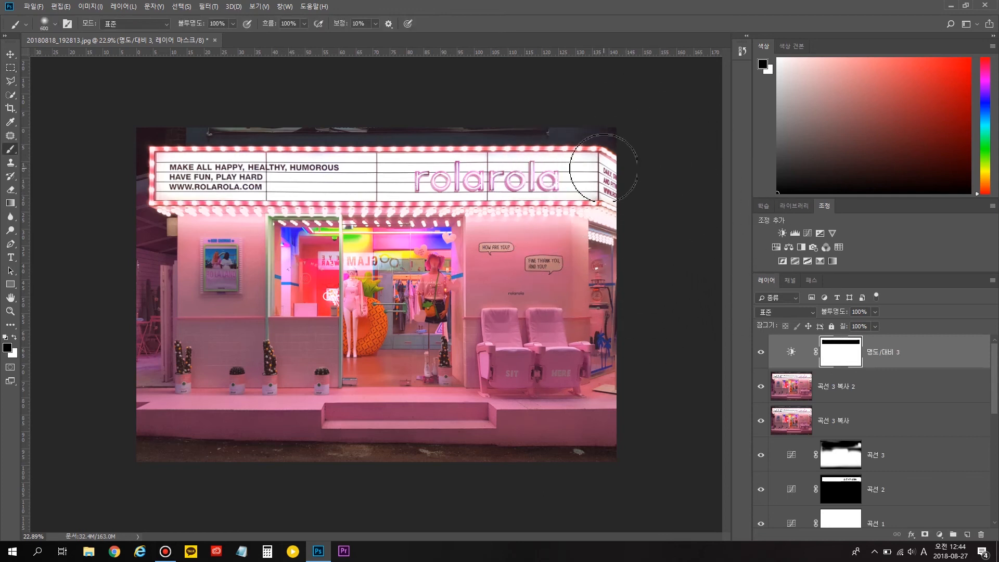
key("bracketleft")
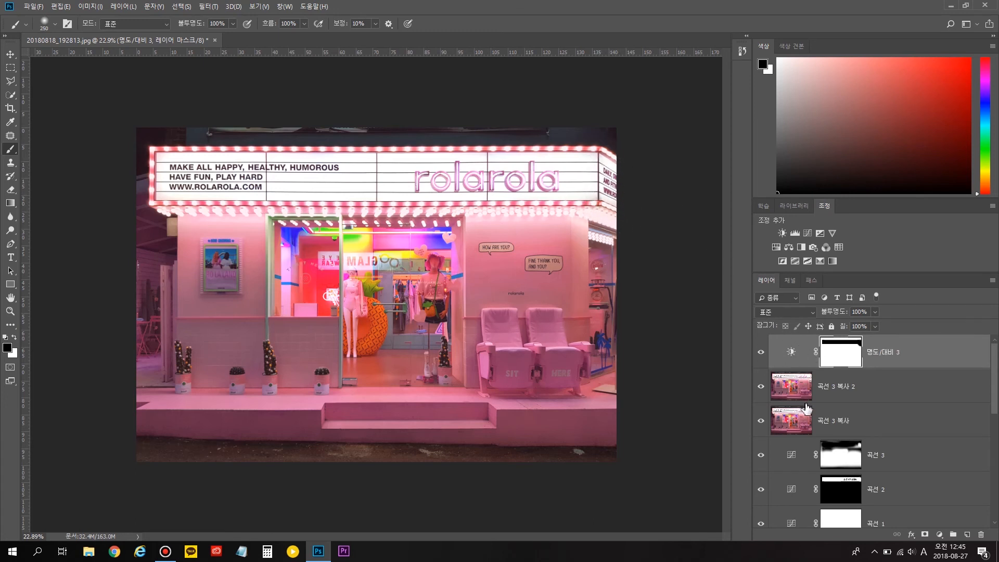
Group every edit layer above the base photo layers, compare the original with the finished grade, and ungroup them again
scroll(808, 410, "down", 5)
left_click(901, 446, "shift")
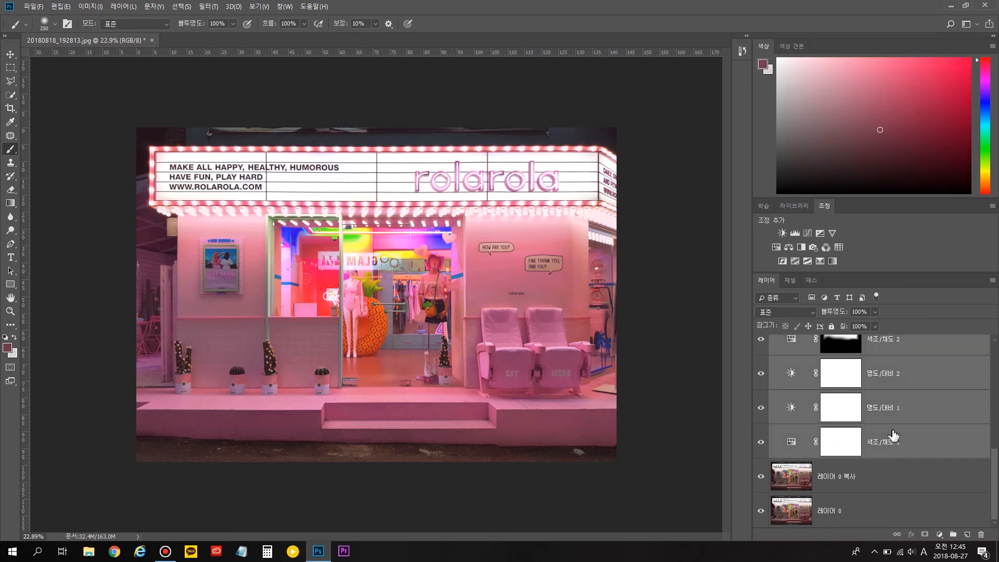
key("ctrl+g")
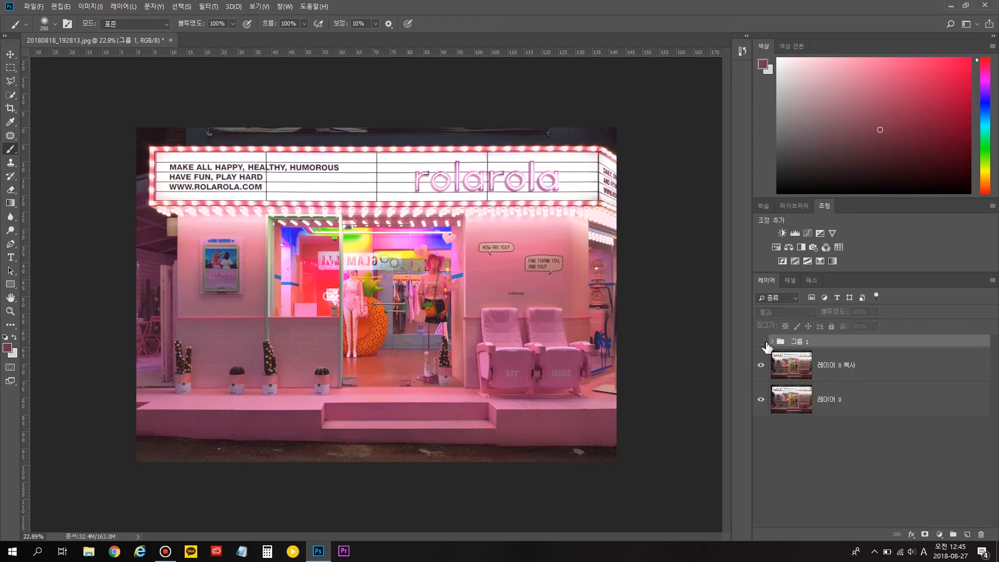
left_click(762, 342)
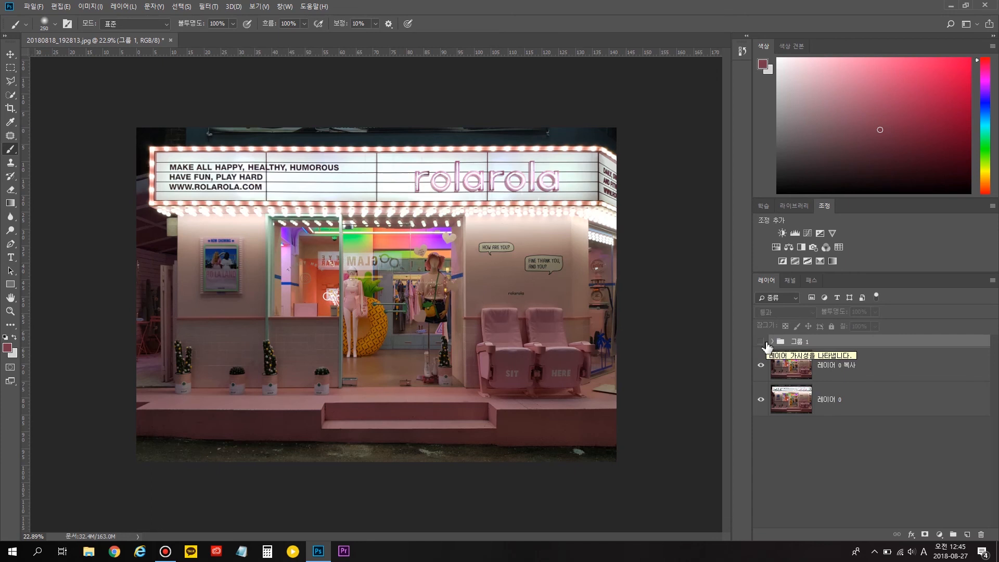
left_click(761, 342)
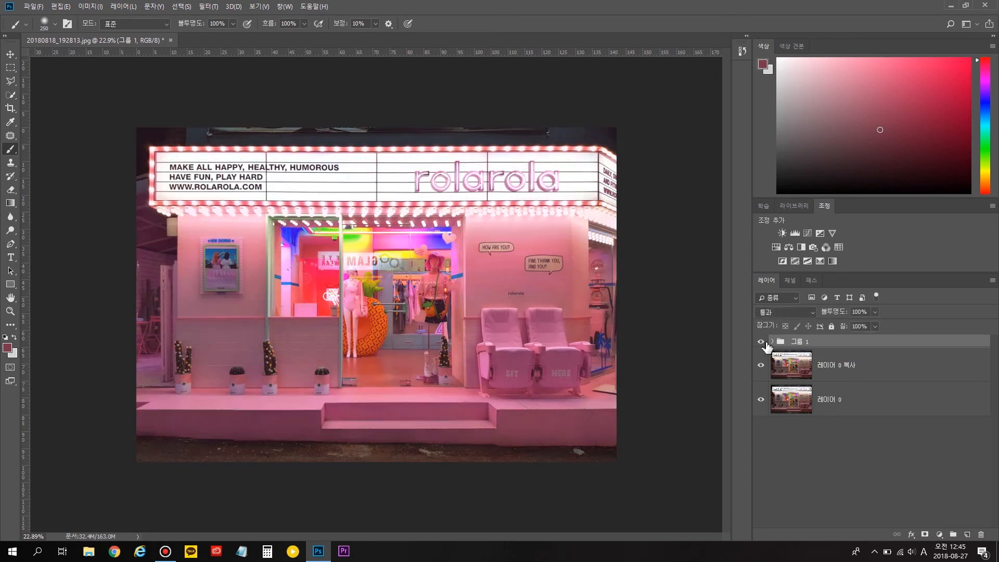
left_click(767, 344)
left_click(766, 343)
left_click(769, 342)
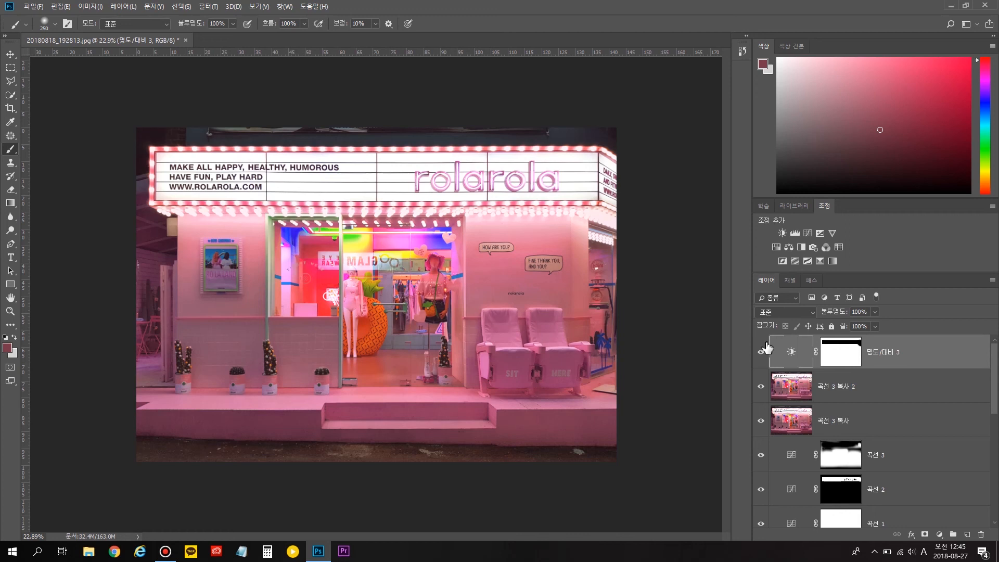
Start the Crop tool on the photo
key("c")
double_click(299, 193)
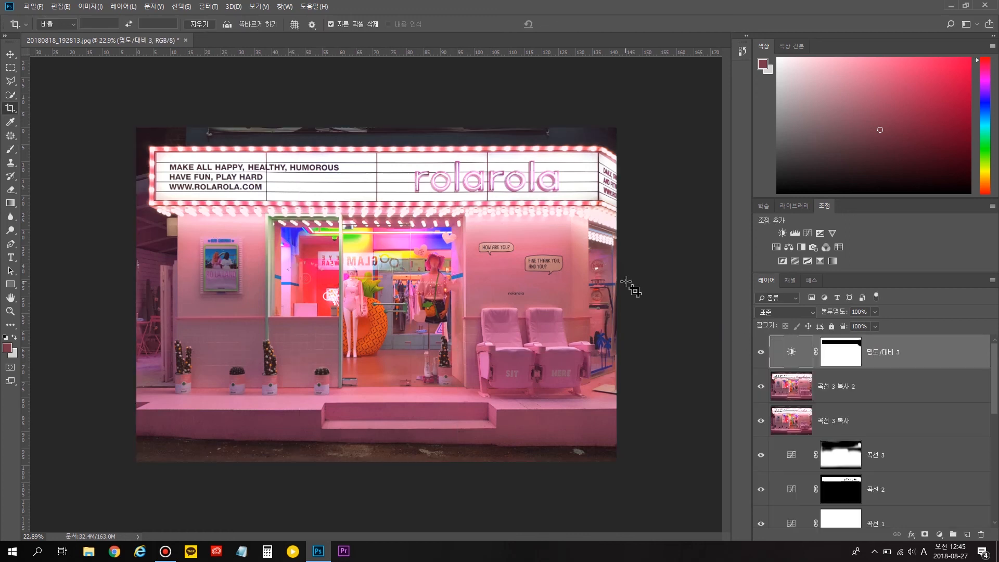